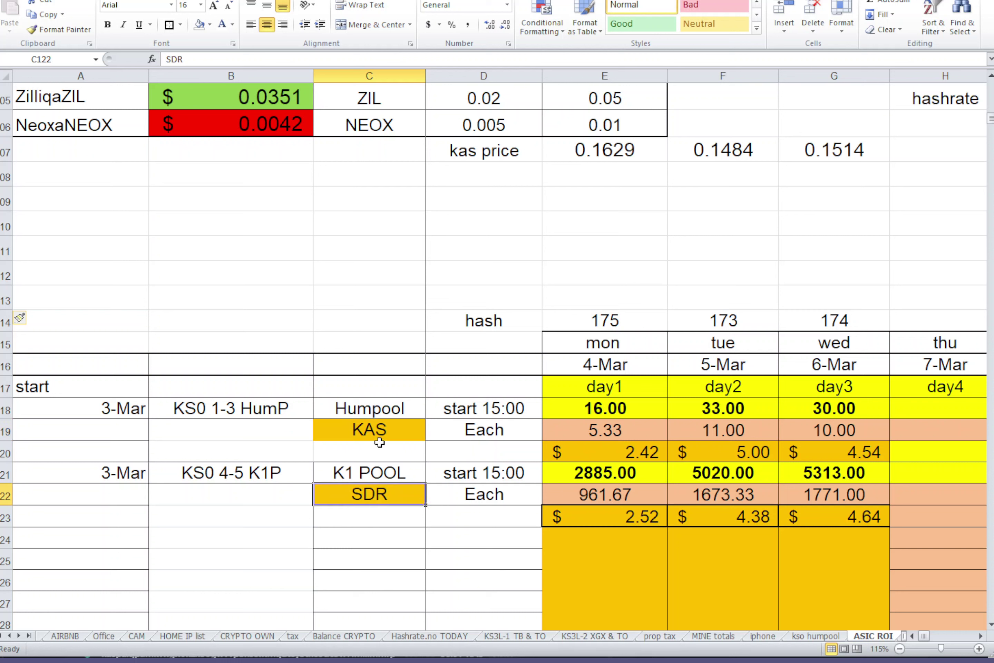
# Show the Sedra Coin (SDR) price in the coin price table with five decimal places.
pyautogui.click(378, 430)
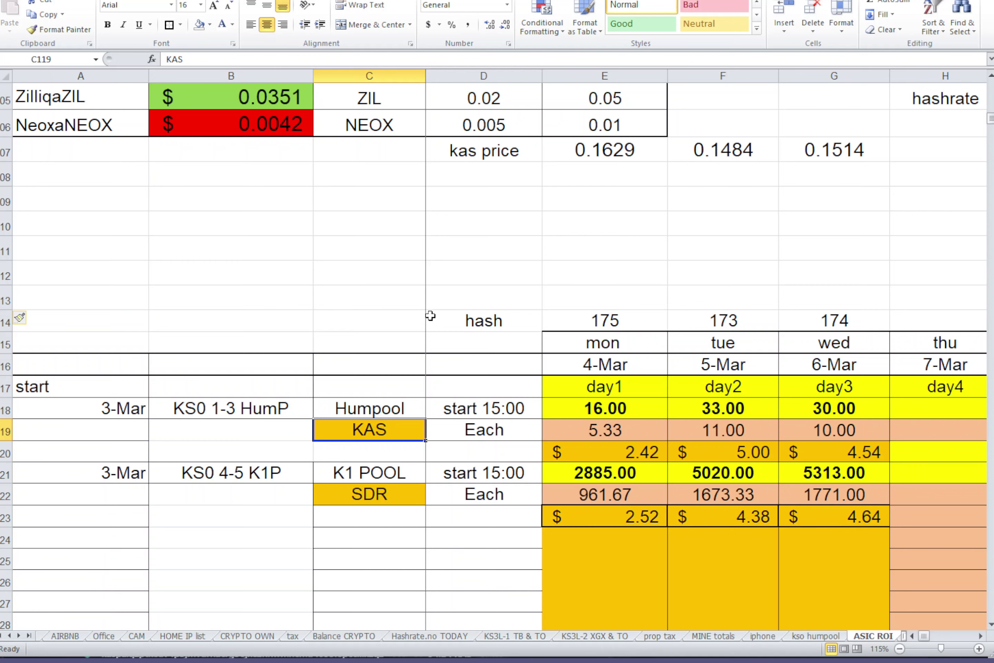
pyautogui.scroll(3, 404, 301)
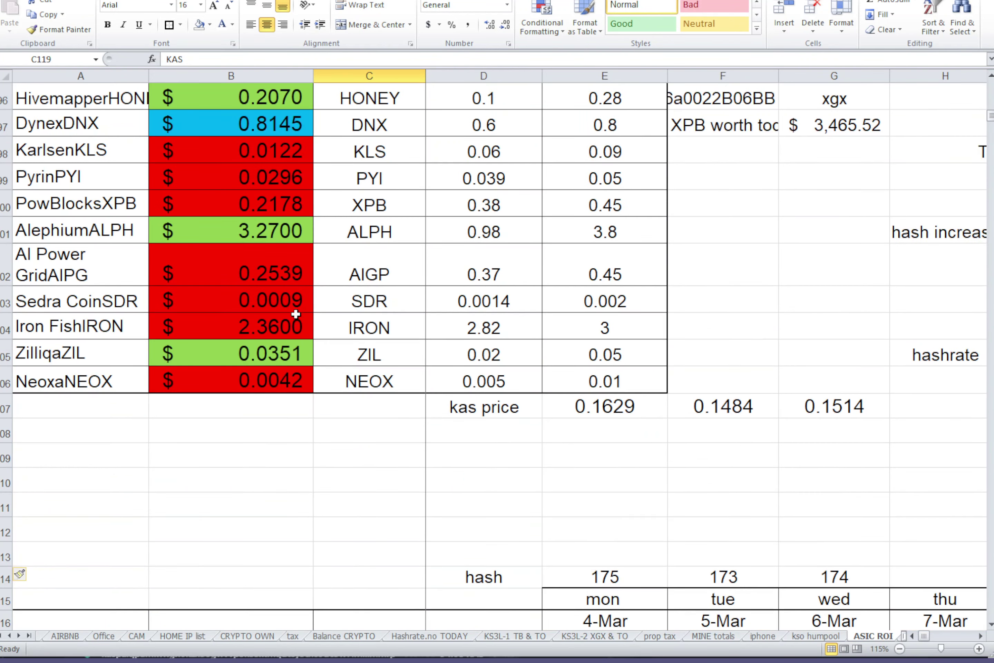
pyautogui.click(271, 299)
pyautogui.click(503, 27)
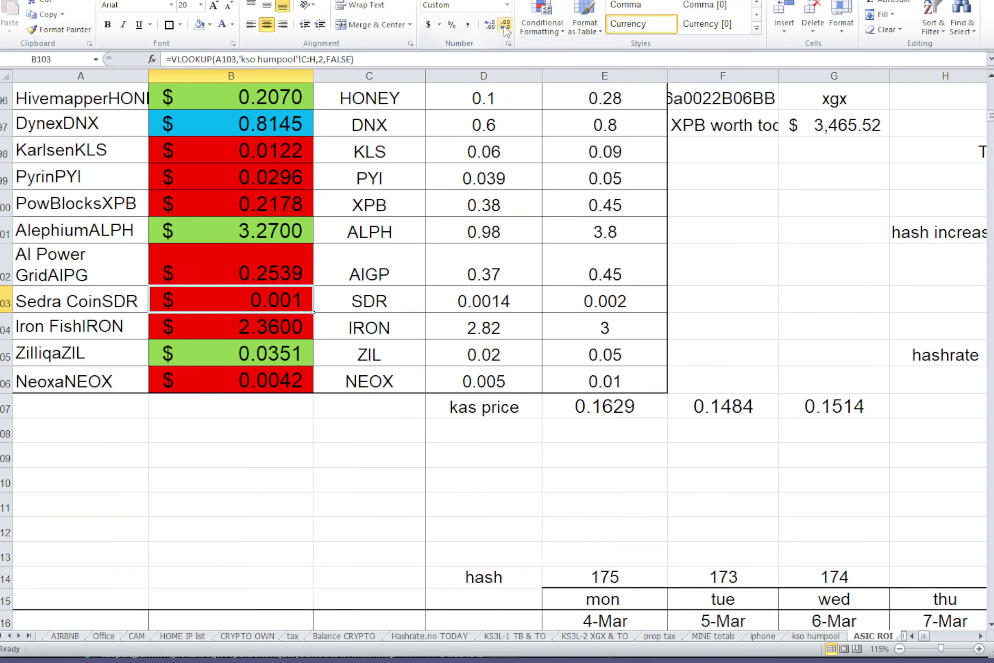
pyautogui.click(490, 25)
pyautogui.click(490, 25)
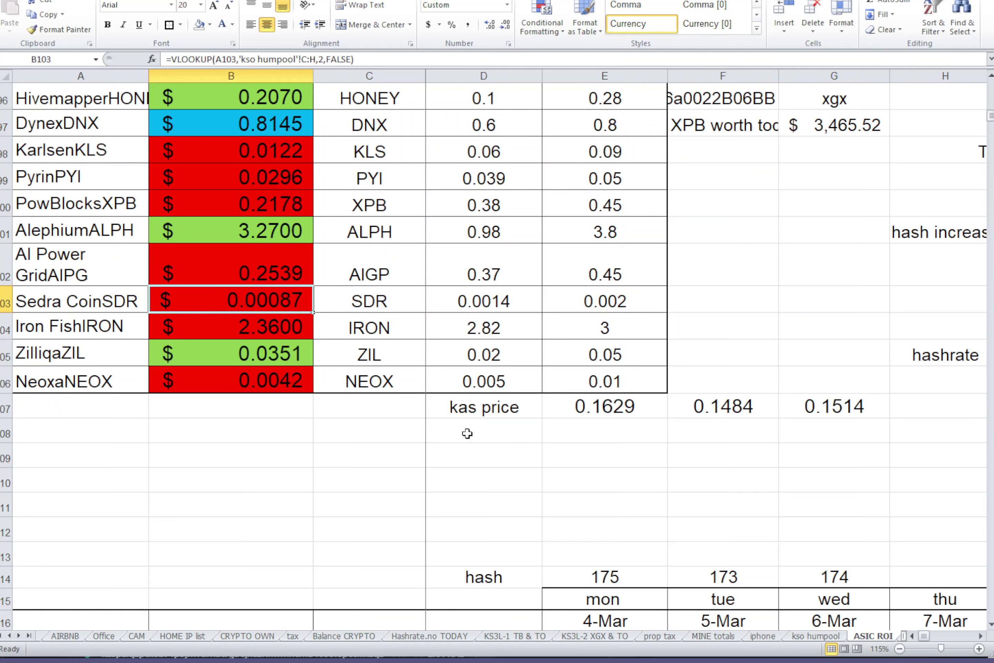
# Check the recorded KAS prices and compare the 6-Mar dollar earnings of the KAS and SDR miners.
pyautogui.scroll(-5, 699, 418)
pyautogui.scroll(2, 699, 418)
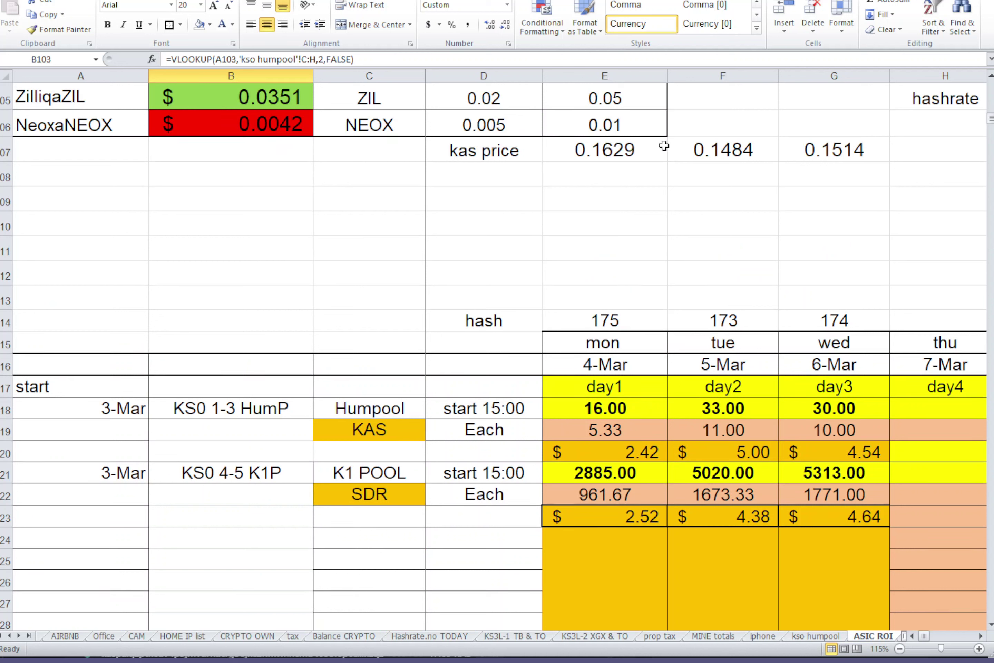
pyautogui.click(748, 155)
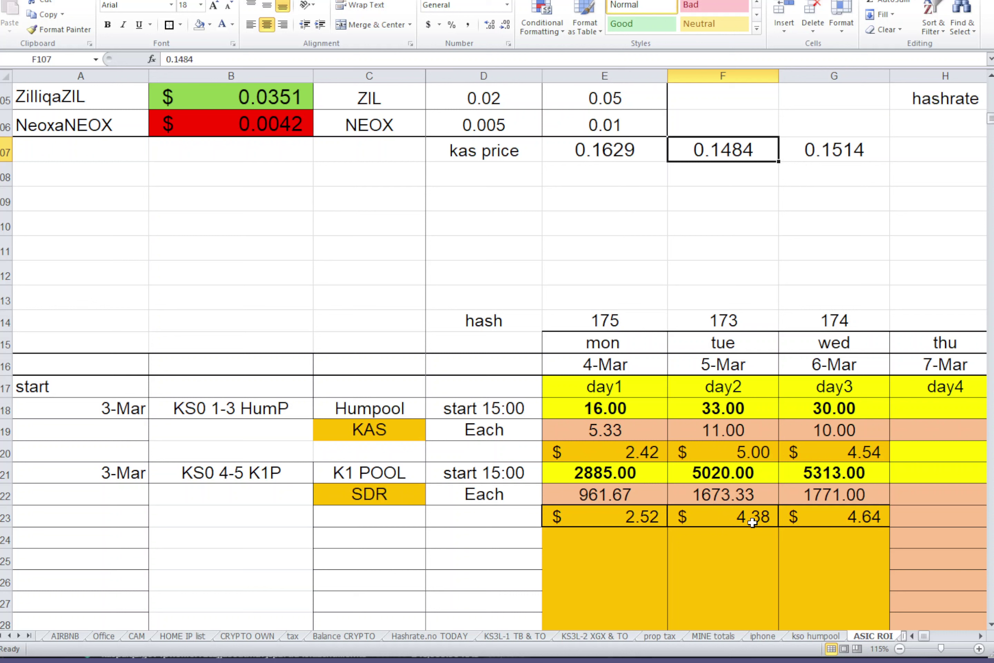
pyautogui.click(856, 453)
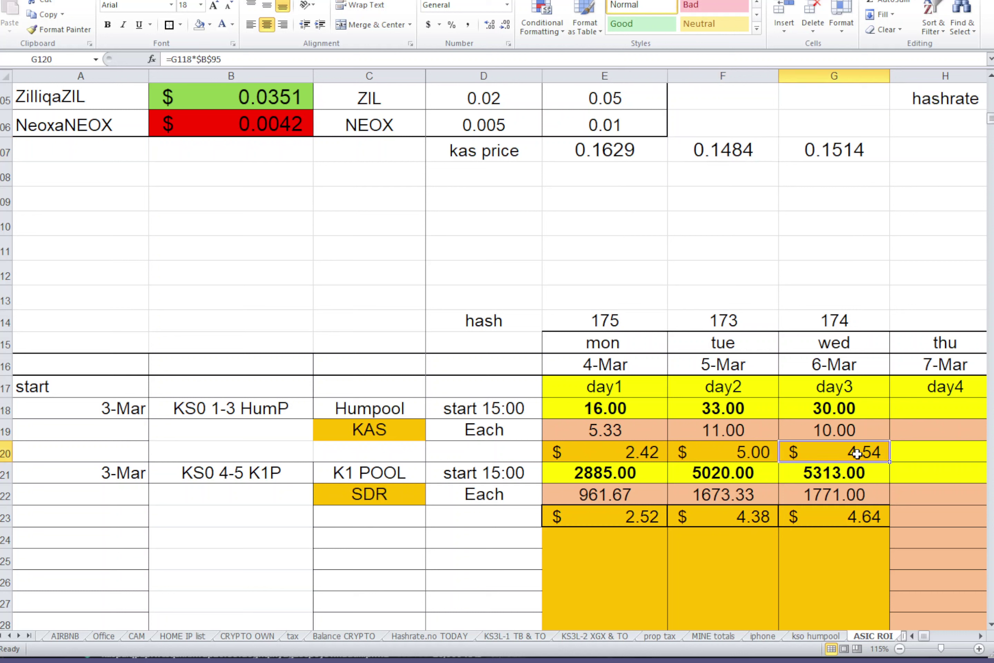
pyautogui.click(870, 519)
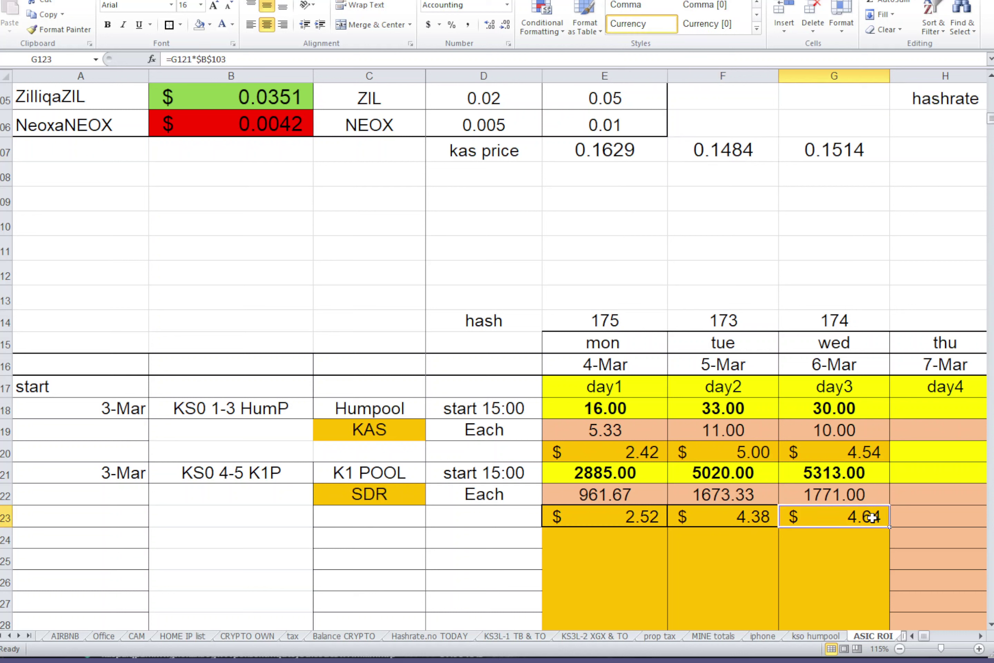
pyautogui.click(872, 454)
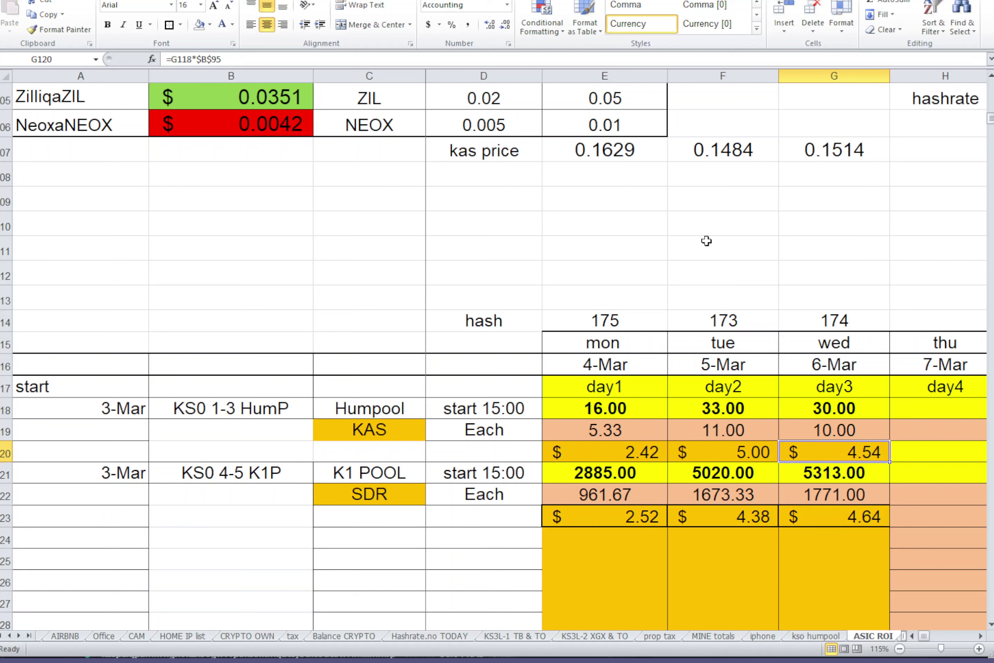
pyautogui.click(376, 494)
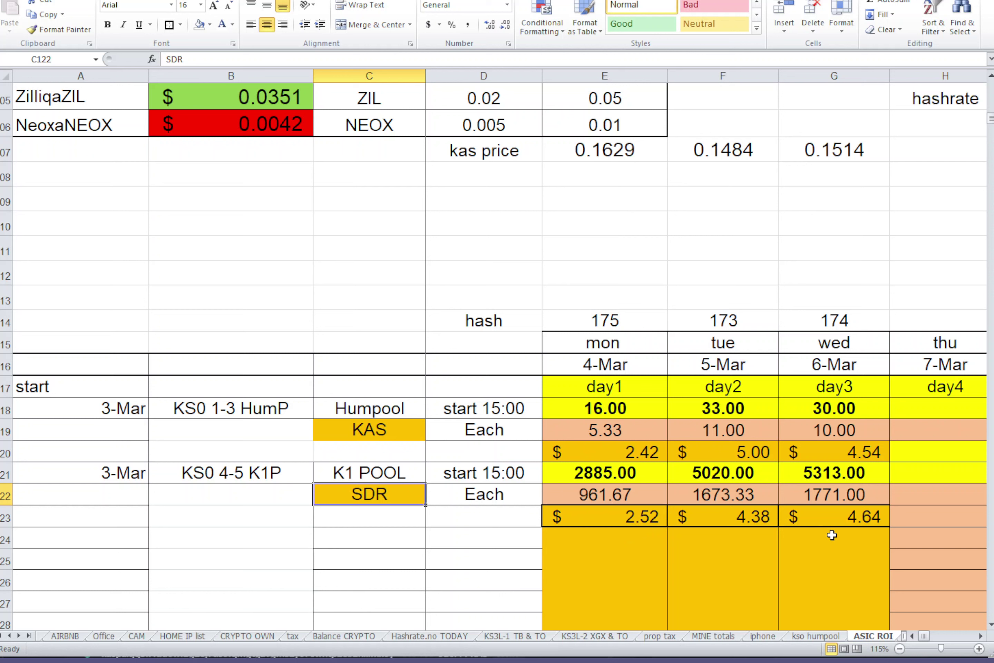
pyautogui.click(854, 517)
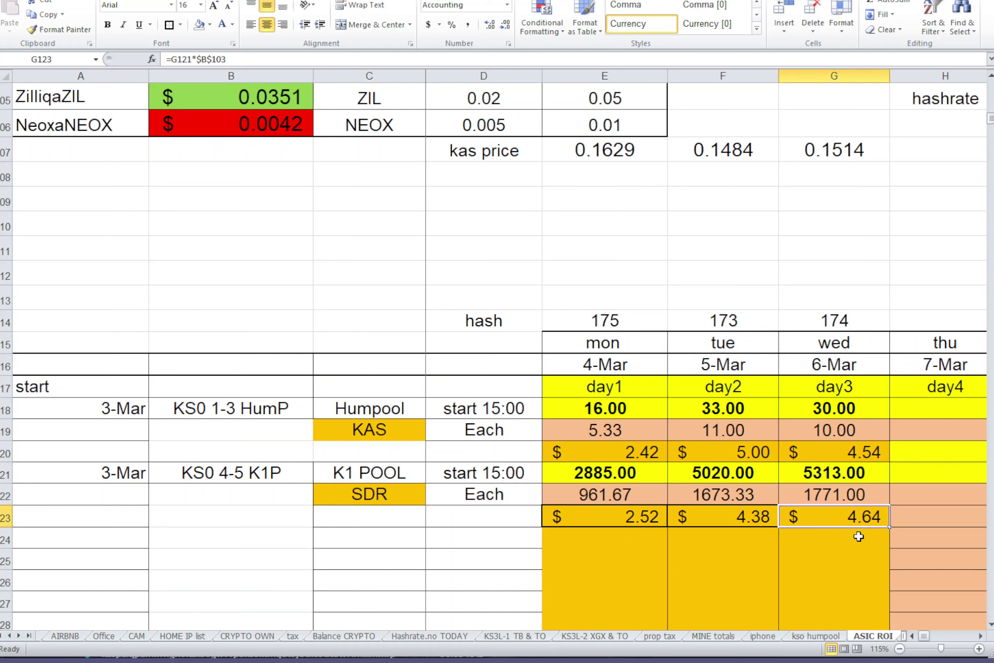
# Compare the KAS and SDR dollar earnings day by day for 4-Mar, 5-Mar and 6-Mar.
pyautogui.click(651, 453)
pyautogui.click(642, 513)
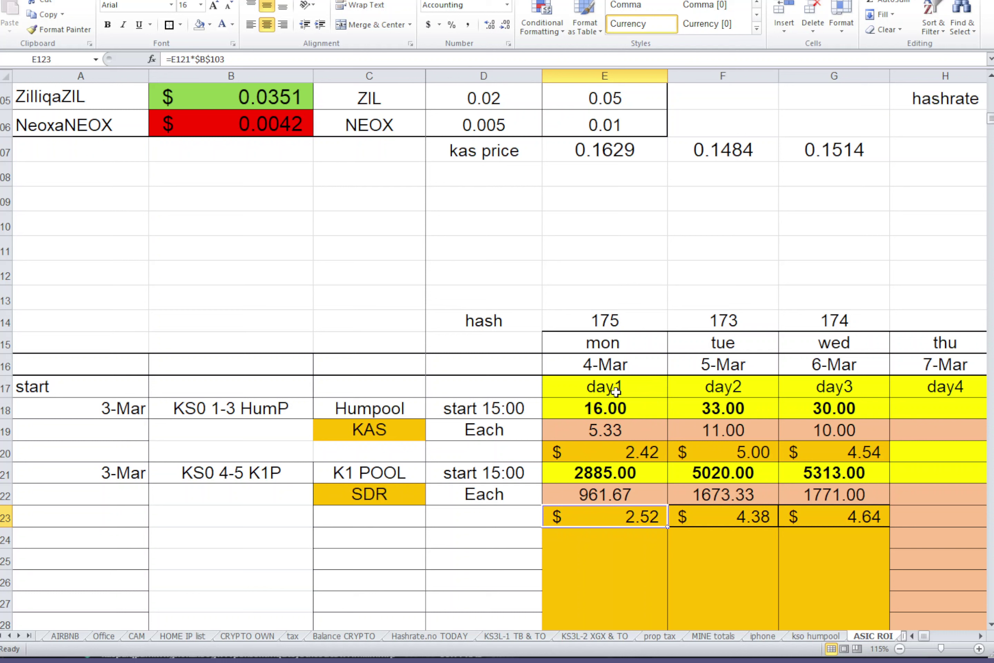
pyautogui.click(845, 516)
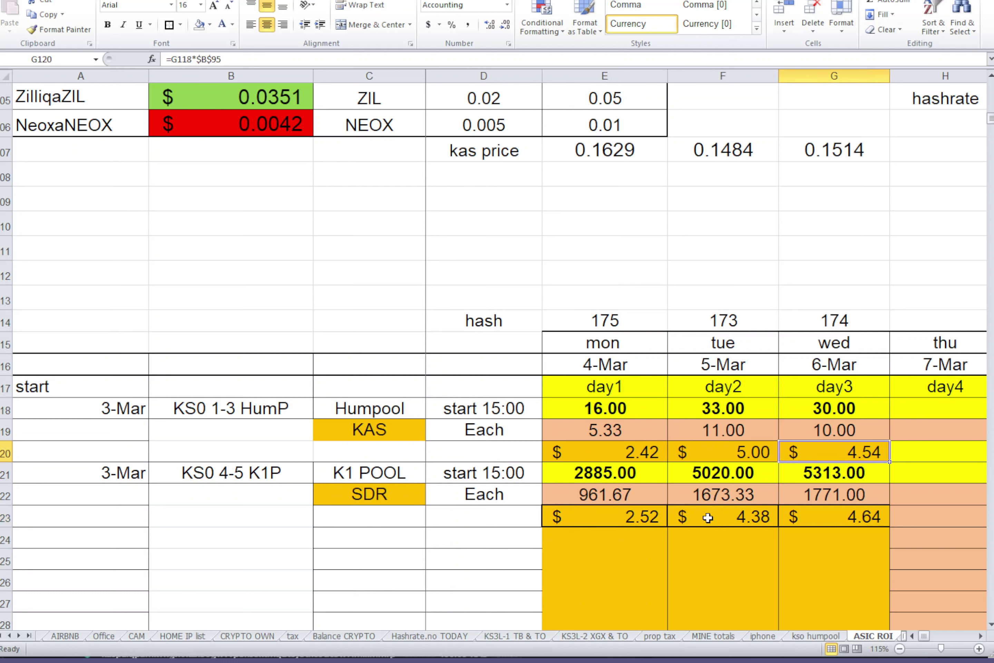
pyautogui.click(726, 518)
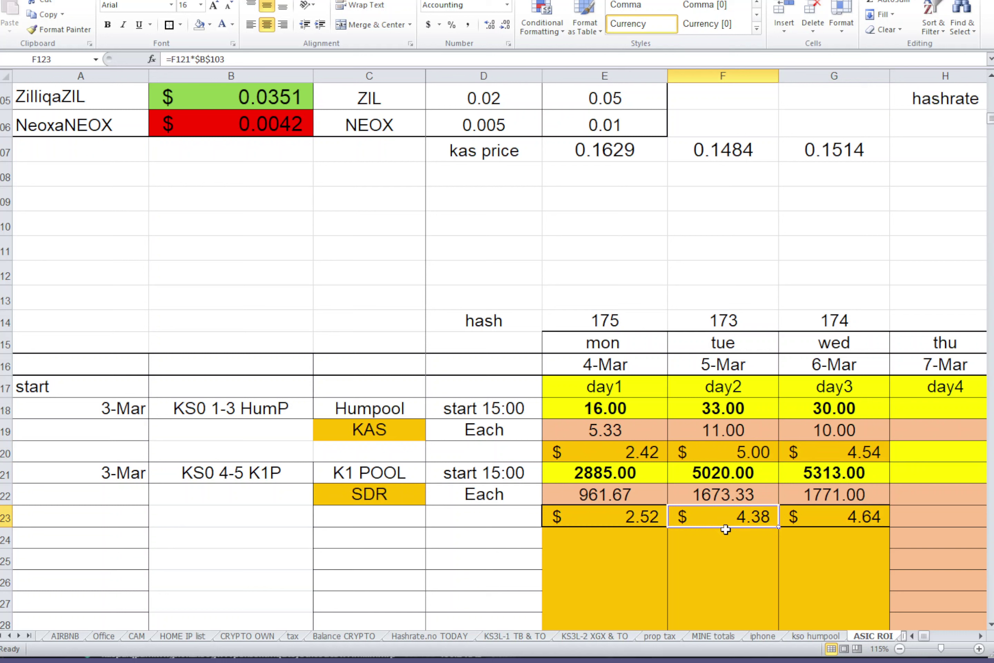
pyautogui.click(749, 454)
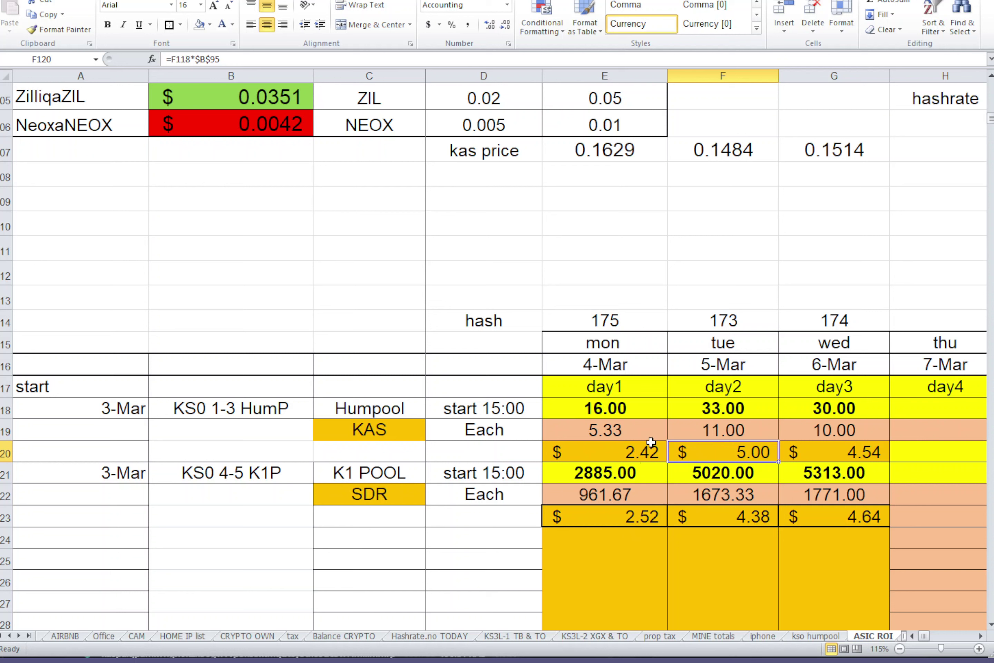
pyautogui.click(644, 518)
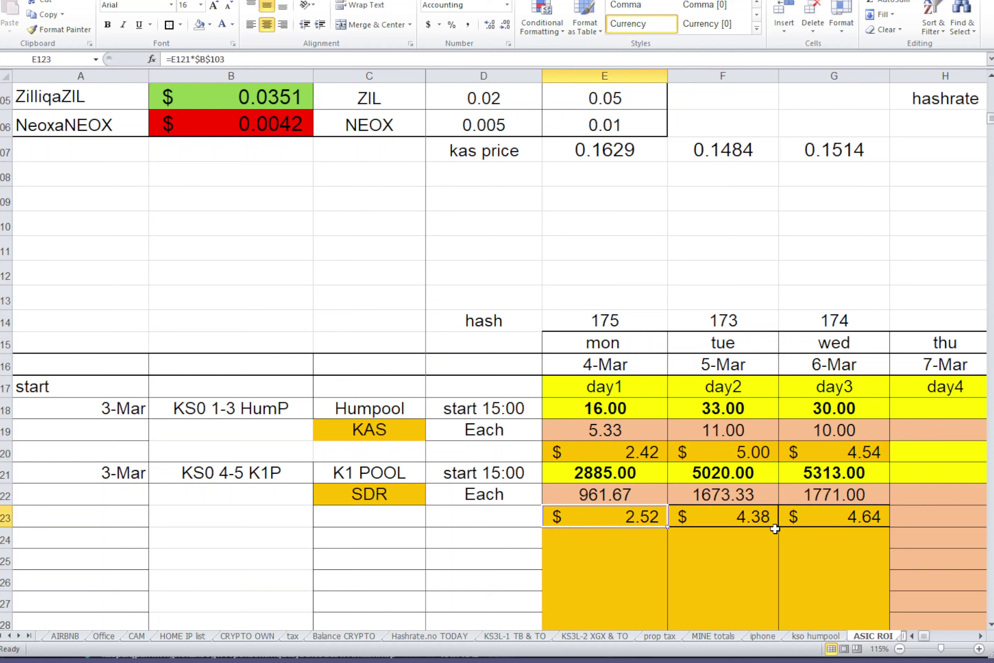
pyautogui.click(844, 516)
pyautogui.click(873, 453)
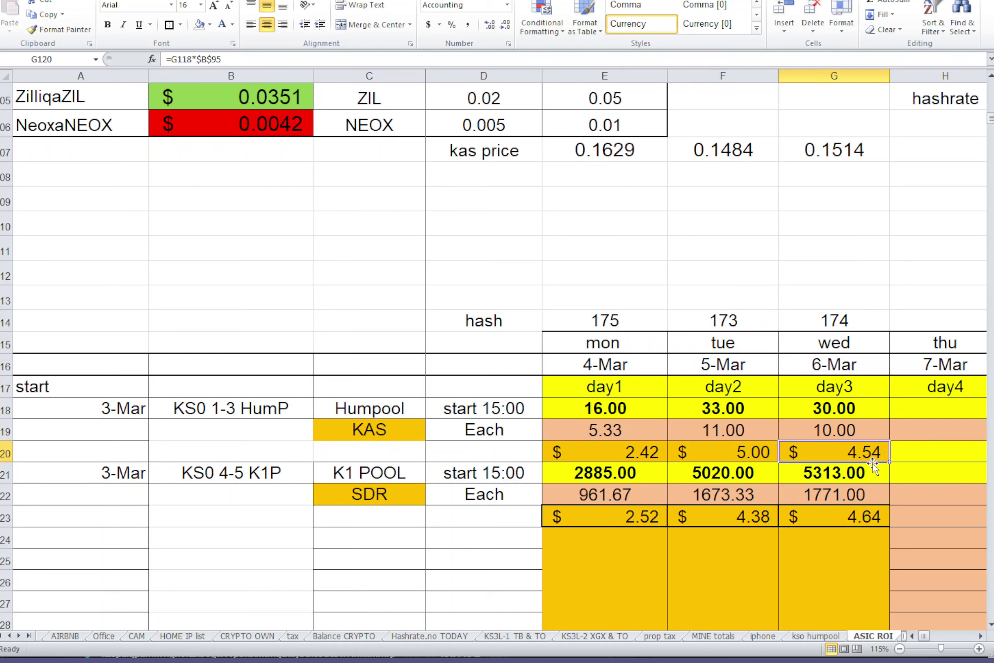
pyautogui.click(874, 521)
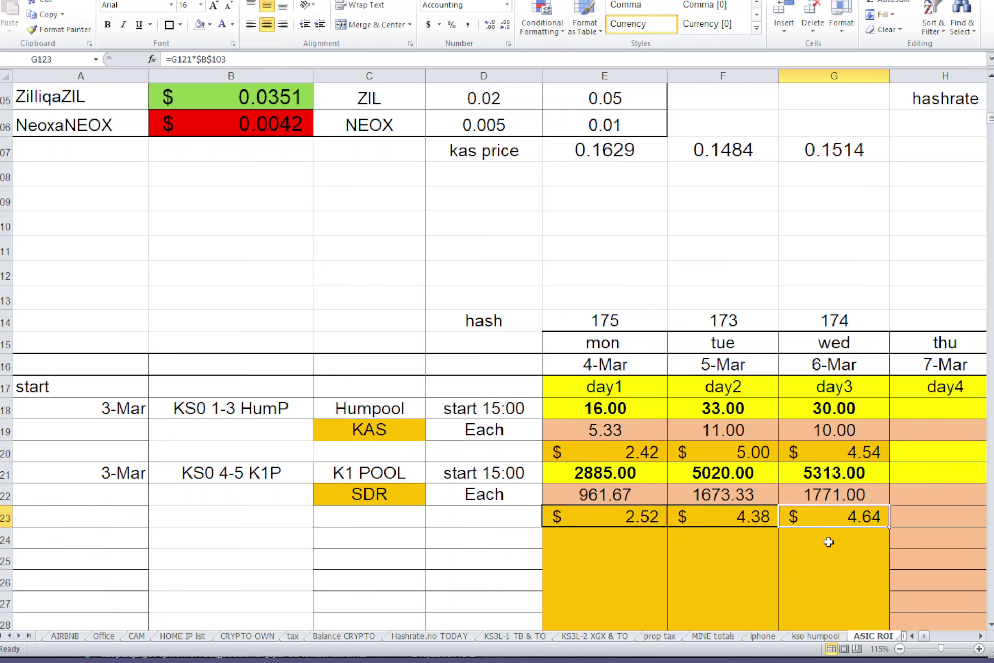
# Examine the SDR dollar earnings for 4-Mar to 6-Mar together by selecting E123:G123.
pyautogui.scroll(-1, 837, 443)
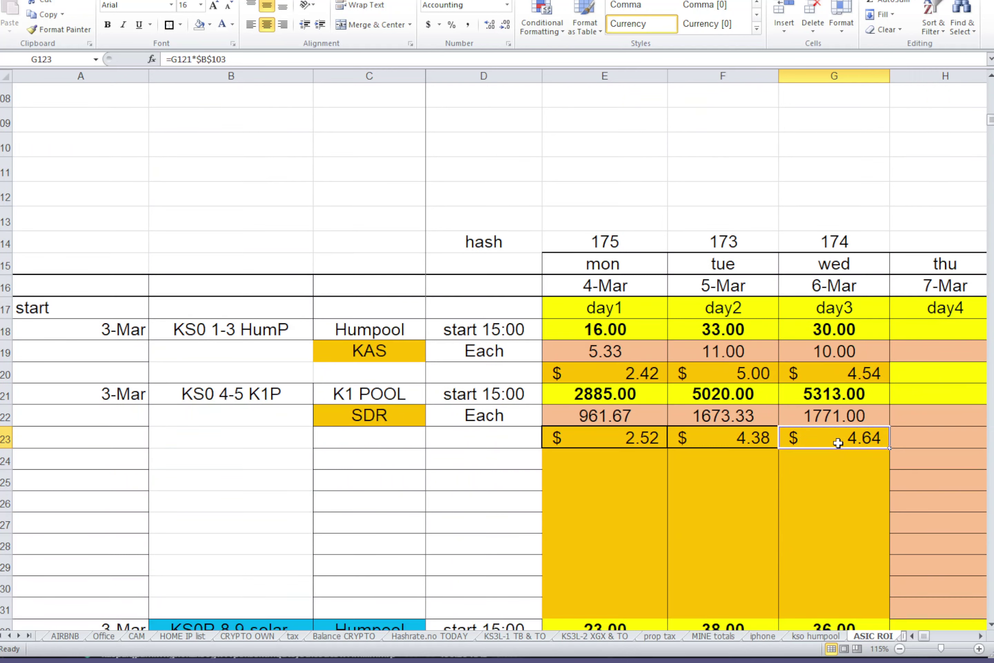
pyautogui.scroll(1, 838, 444)
pyautogui.scroll(-1, 839, 444)
pyautogui.click(390, 413)
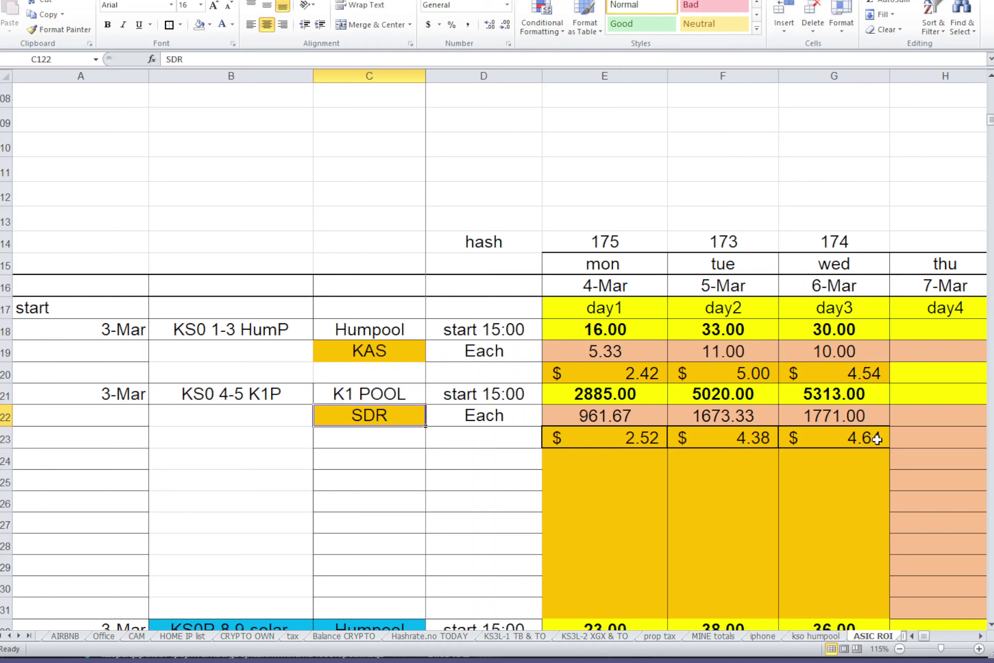
pyautogui.moveTo(870, 436); pyautogui.dragTo(631, 440)
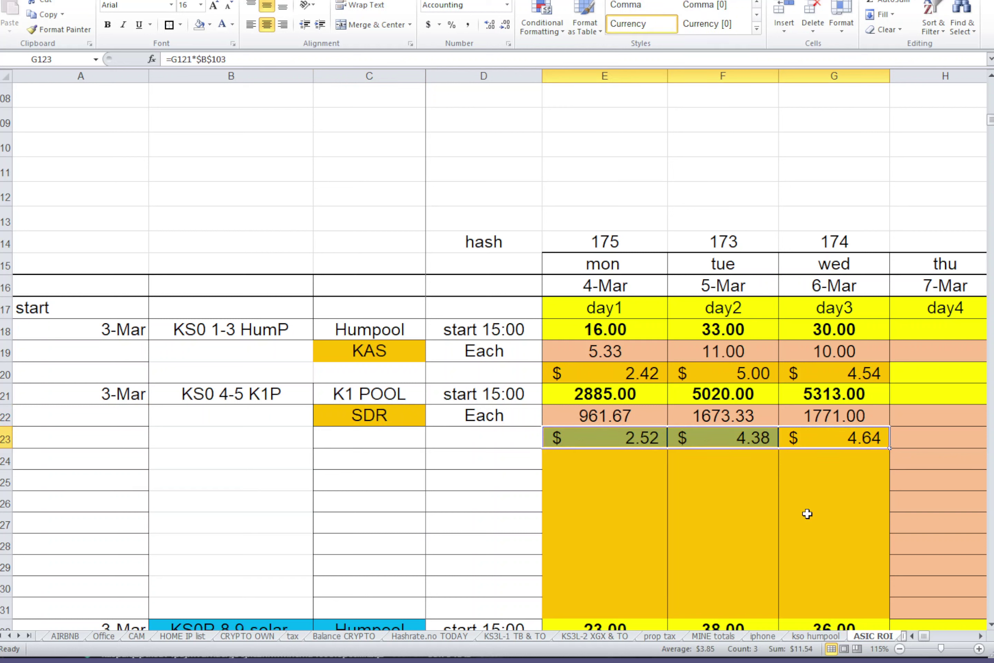
pyautogui.moveTo(923, 636); pyautogui.dragTo(916, 634)
pyautogui.moveTo(629, 437); pyautogui.dragTo(813, 438)
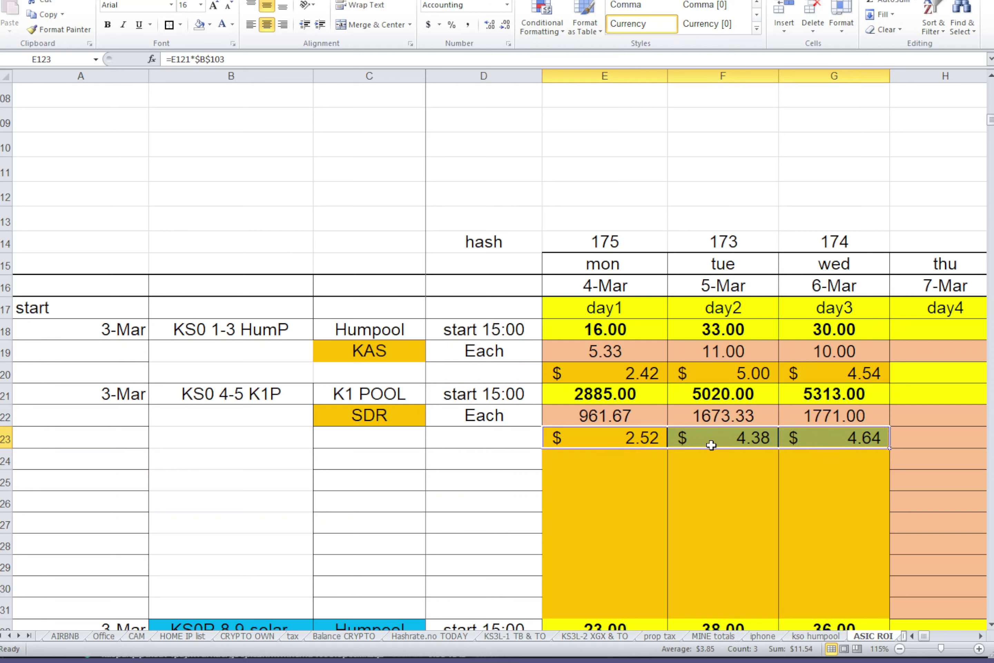
pyautogui.moveTo(633, 441); pyautogui.dragTo(842, 433)
# Review the coin price table with its purchase and review-sell prices, including the full Neoxa (NEOX) row.
pyautogui.scroll(1, 834, 242)
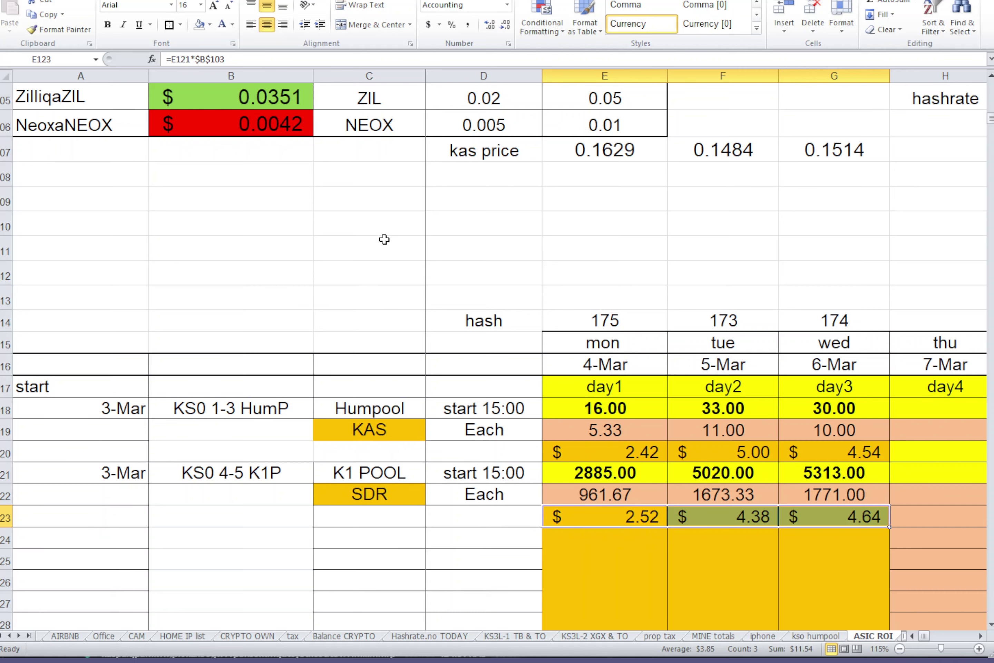
pyautogui.scroll(2, 387, 257)
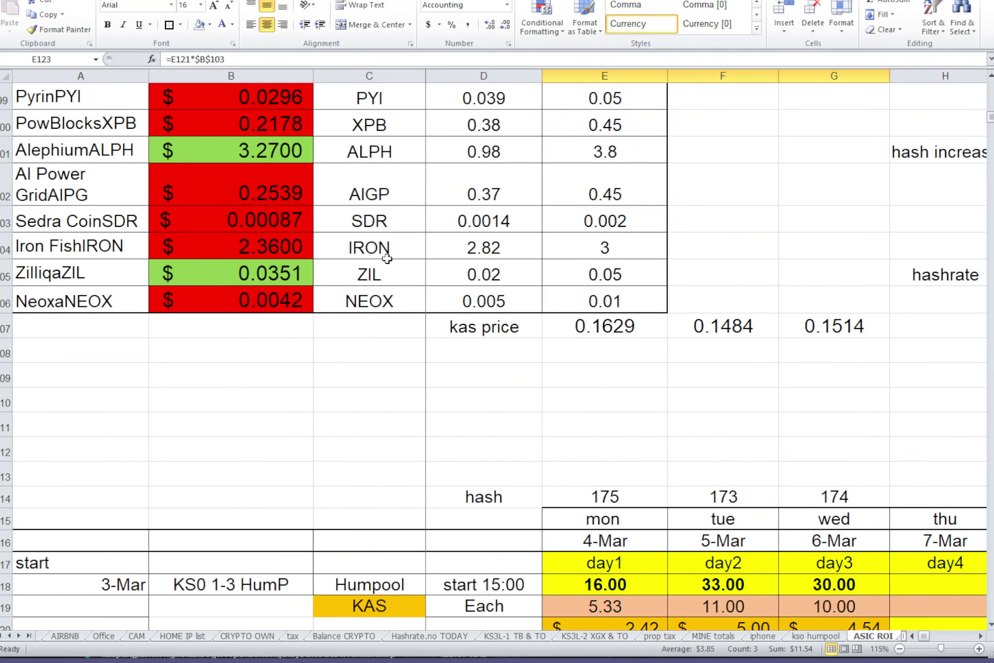
pyautogui.scroll(1, 387, 258)
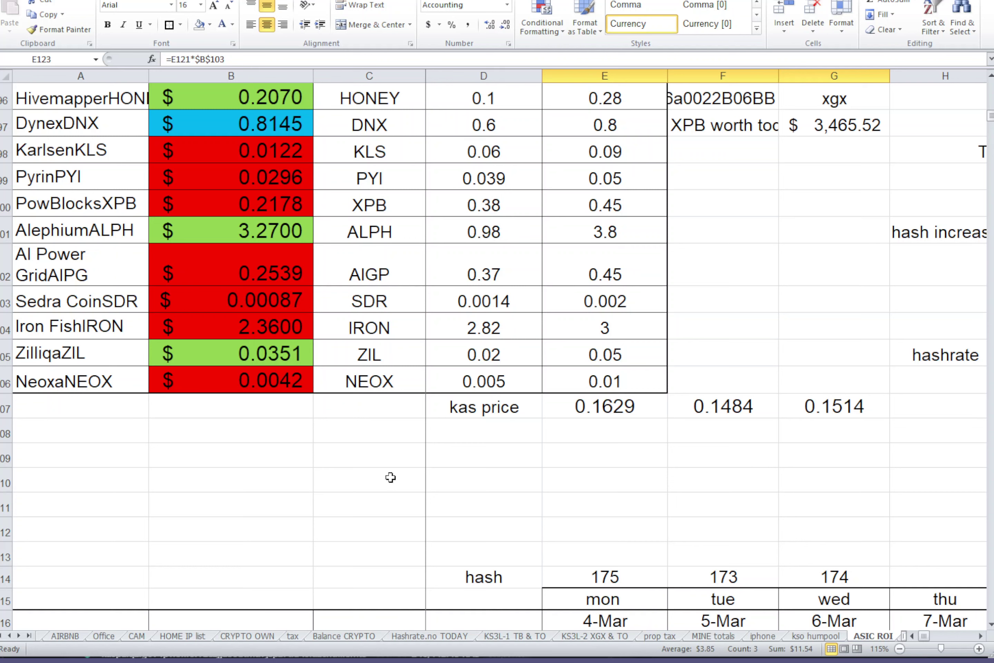
pyautogui.scroll(3, 391, 477)
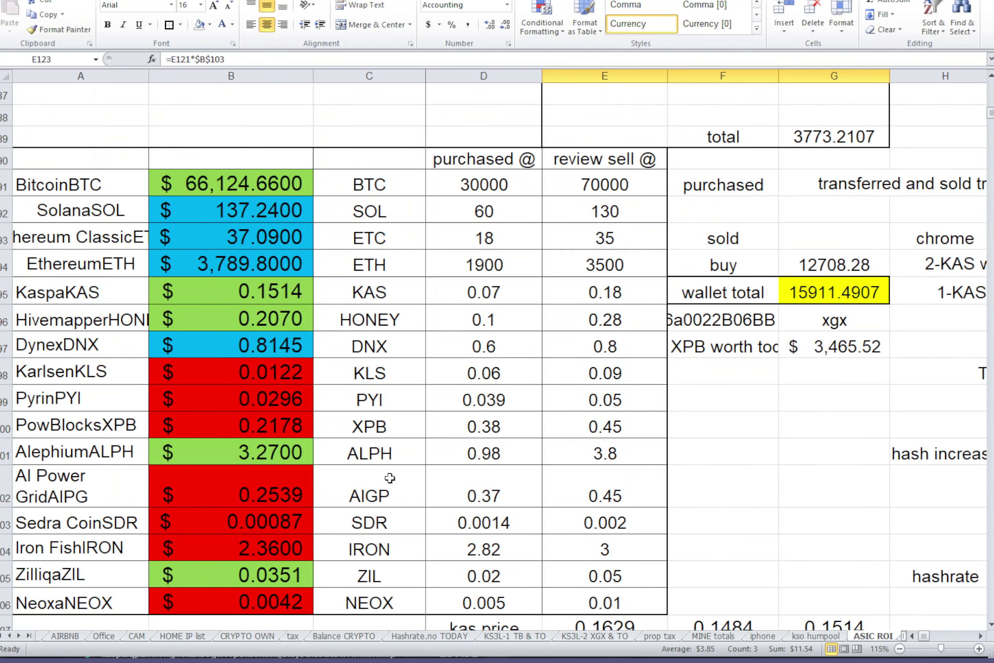
pyautogui.scroll(-1, 388, 476)
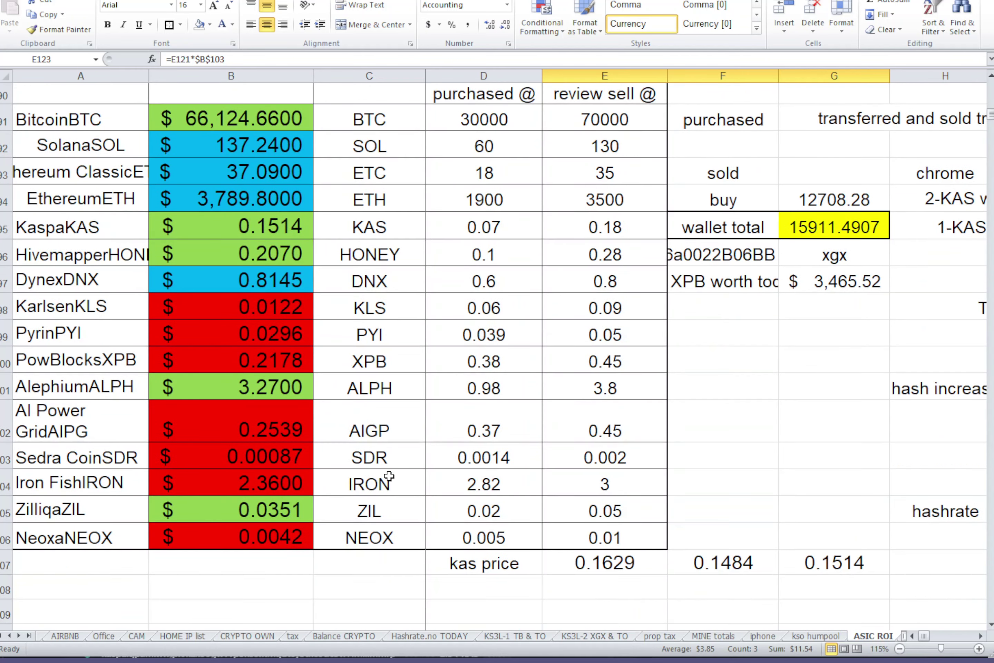
pyautogui.scroll(-8, 388, 476)
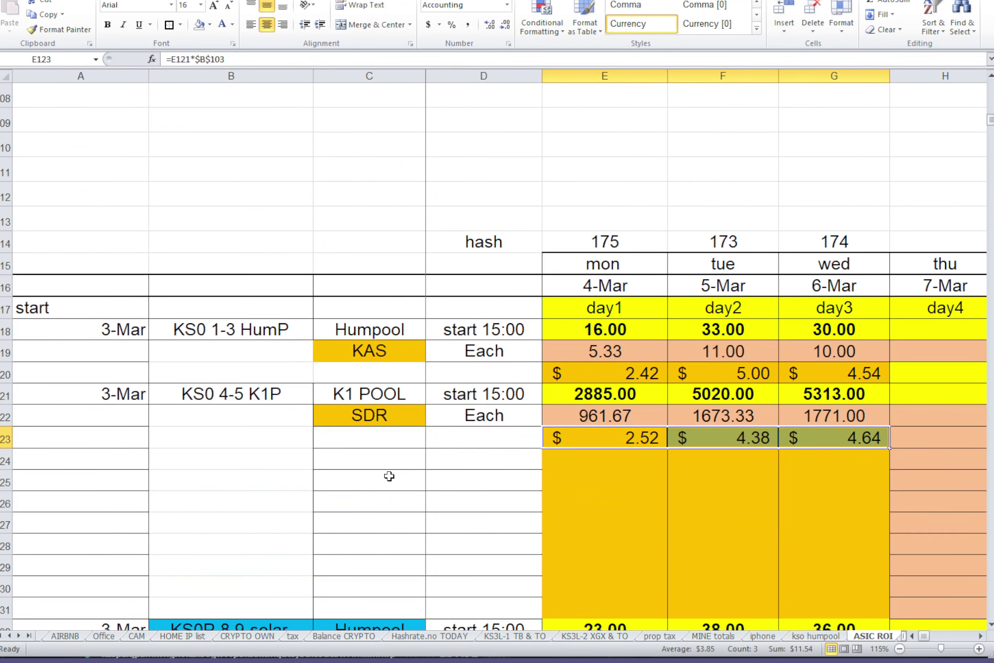
pyautogui.scroll(4, 389, 475)
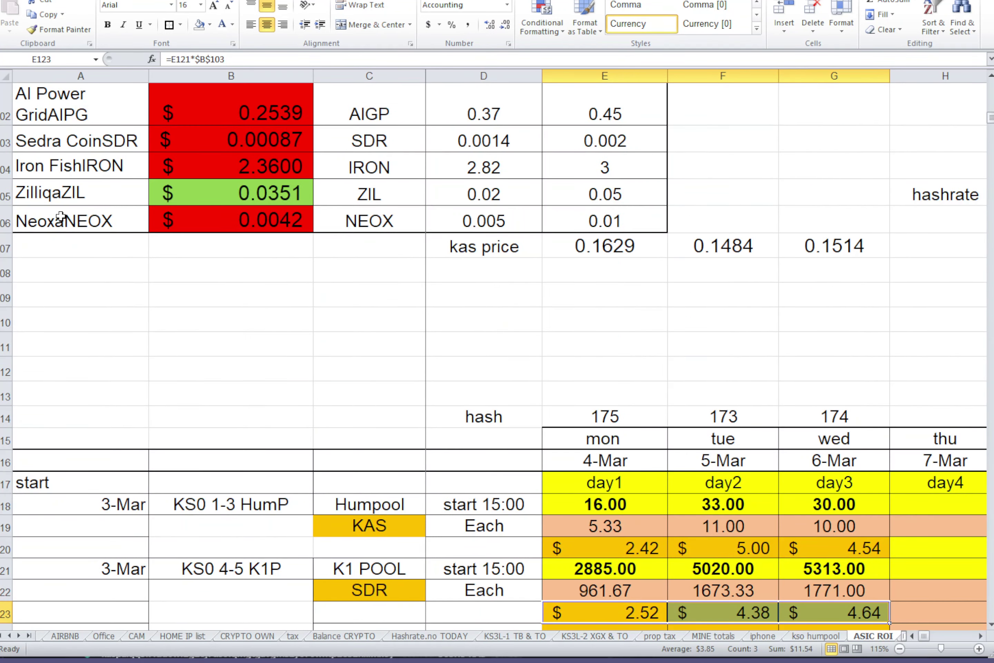
pyautogui.moveTo(85, 213); pyautogui.dragTo(616, 213)
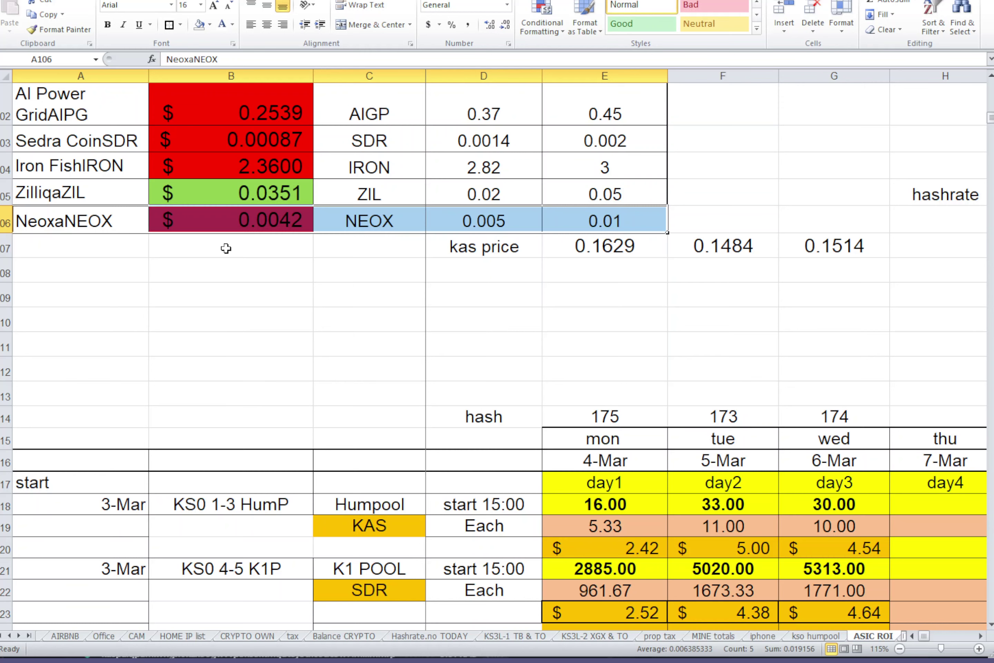
pyautogui.scroll(-2, 651, 474)
pyautogui.scroll(1, 651, 474)
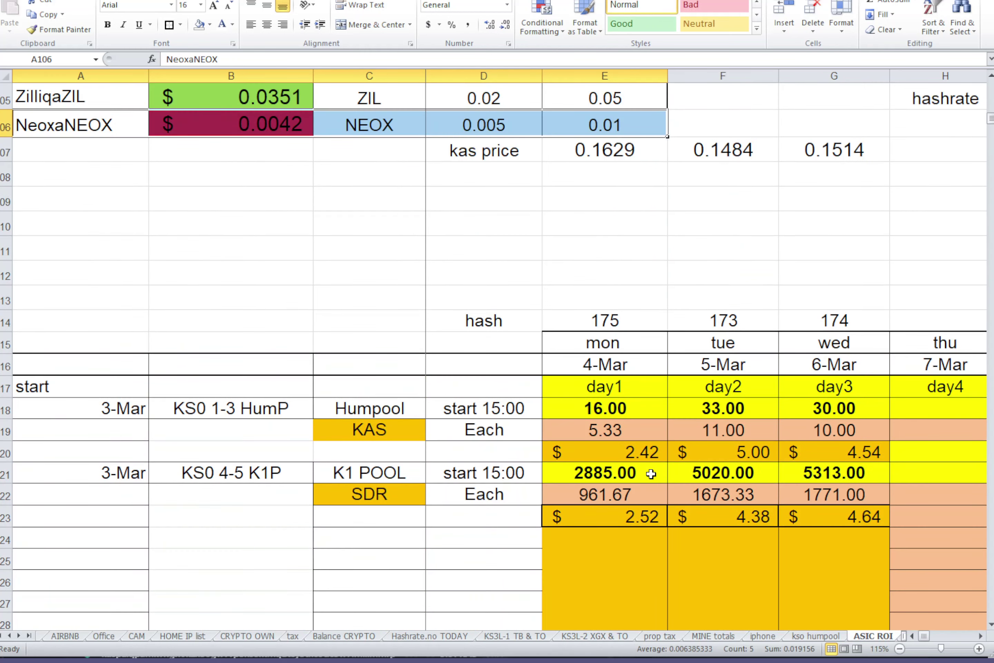
# Examine which pool and coin each KS0 miner group uses, Humpool with KAS and K1 POOL with SDR.
pyautogui.scroll(-1, 650, 473)
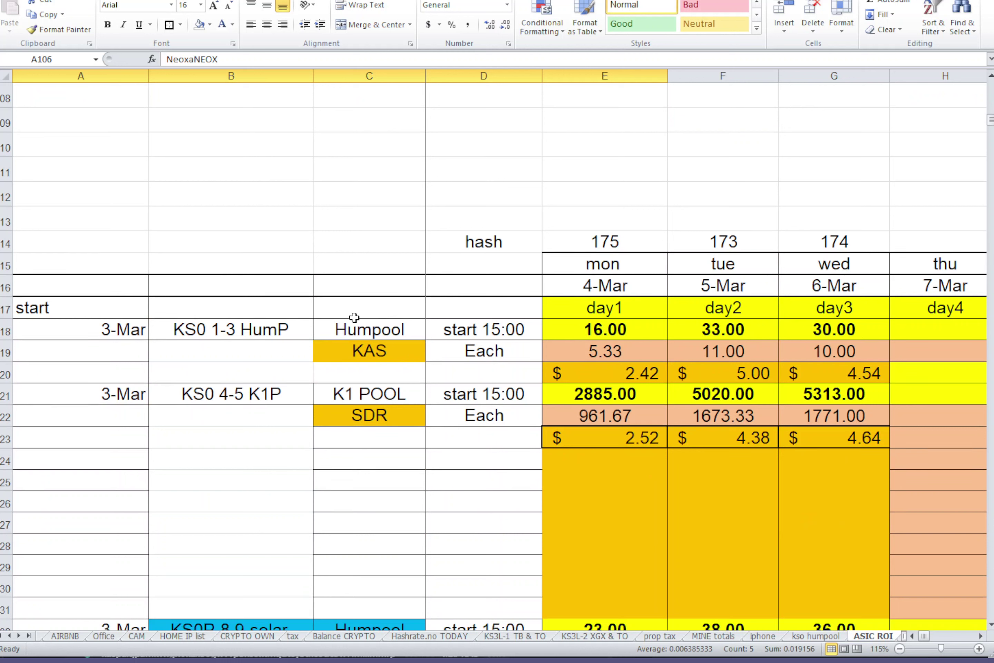
pyautogui.moveTo(351, 315); pyautogui.dragTo(340, 350)
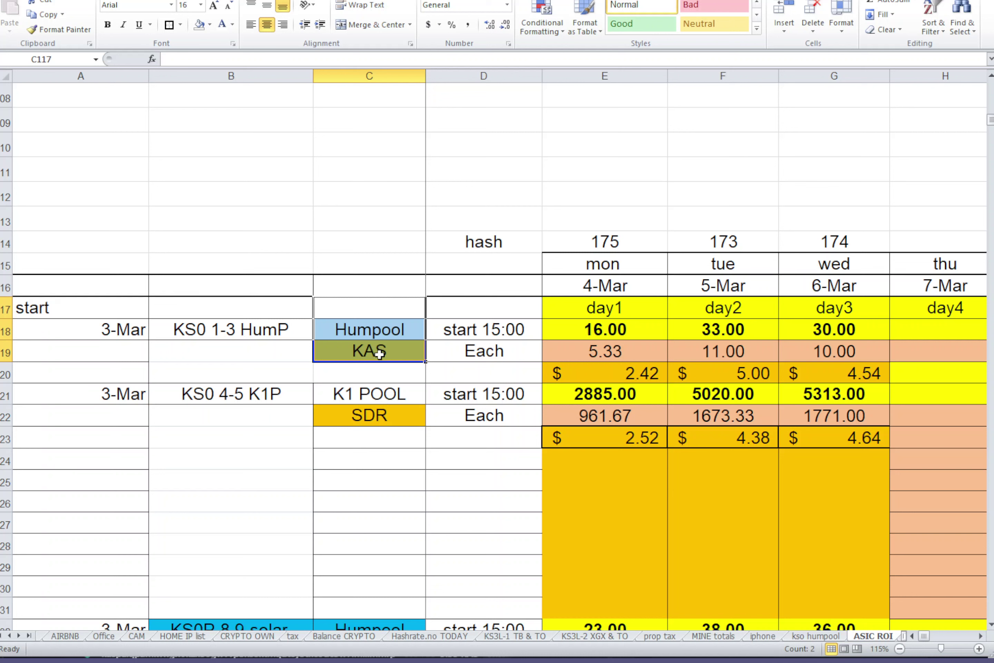
pyautogui.click(388, 394)
pyautogui.click(384, 414)
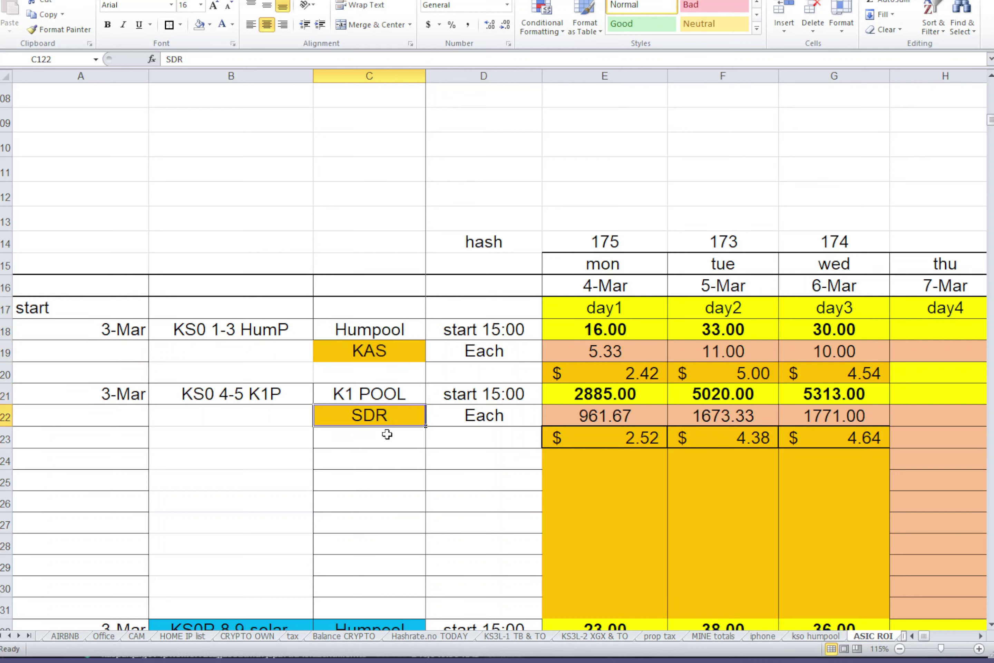
pyautogui.click(363, 398)
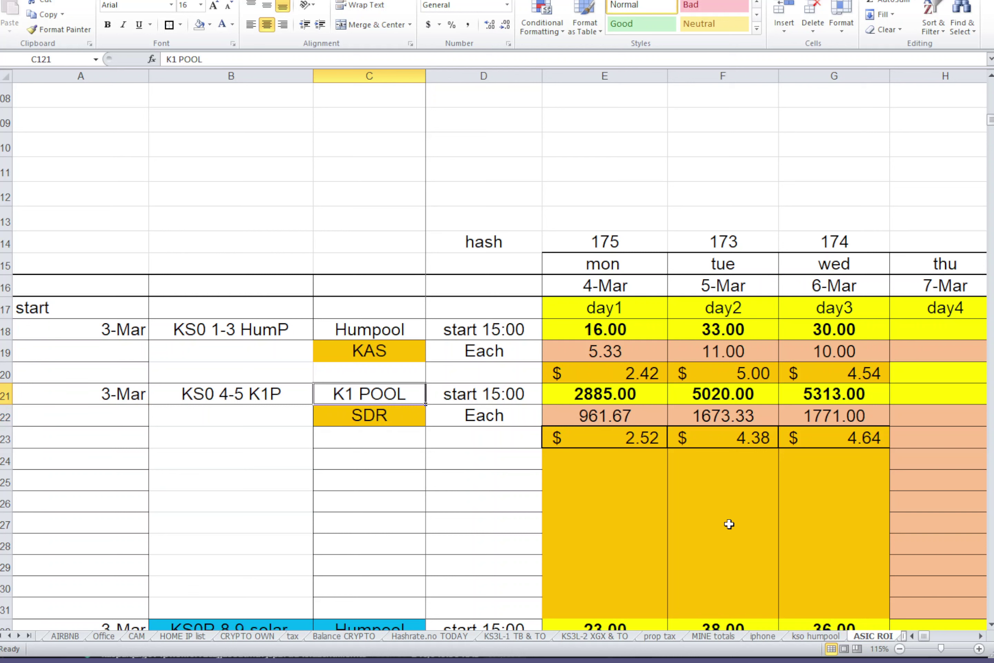
# Find the per-day table that sets the hashrate.no estimates beside the last-day results for each miner.
pyautogui.moveTo(924, 637); pyautogui.dragTo(929, 637)
pyautogui.keyDown('ctrl'); pyautogui.scroll(-2, 680, 487); pyautogui.keyUp('ctrl')
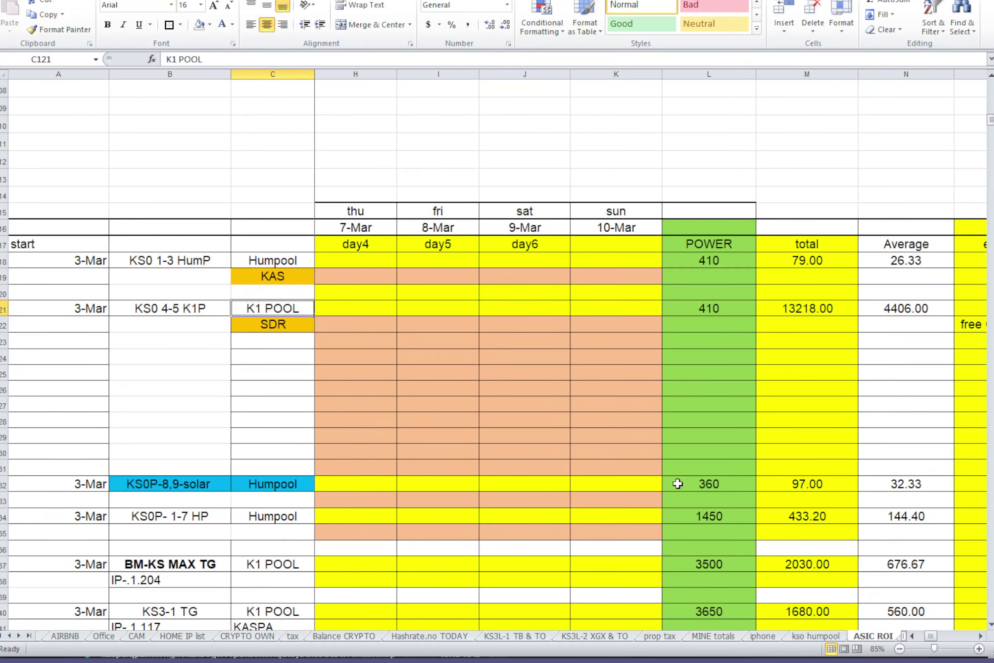
pyautogui.moveTo(932, 637); pyautogui.dragTo(947, 638)
pyautogui.scroll(6, 770, 491)
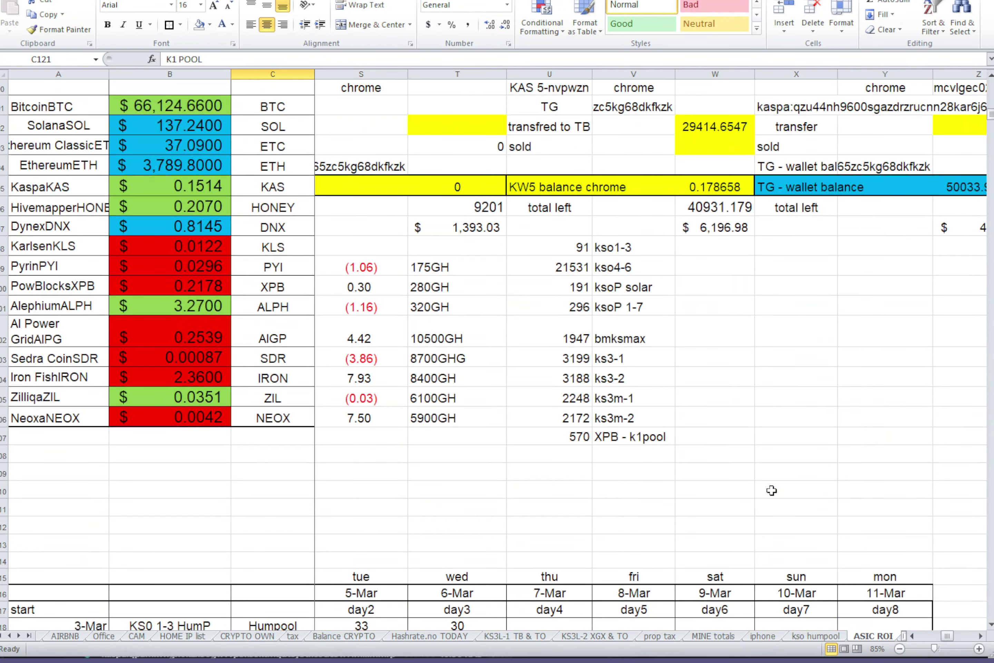
pyautogui.scroll(-2, 771, 491)
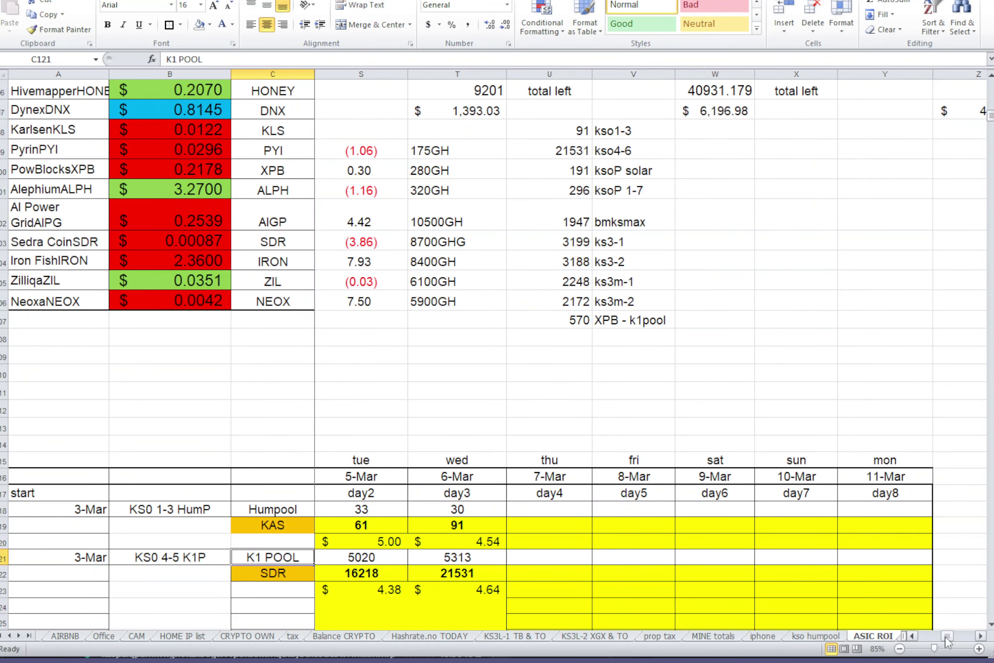
pyautogui.moveTo(947, 639); pyautogui.dragTo(941, 642)
pyautogui.scroll(1, 759, 381)
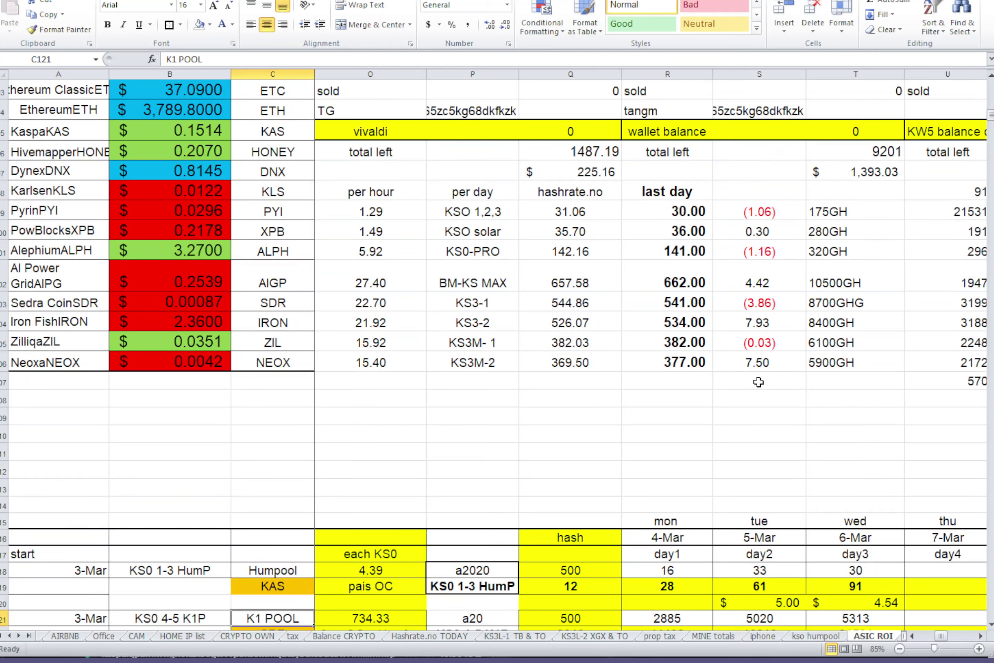
pyautogui.click(570, 190)
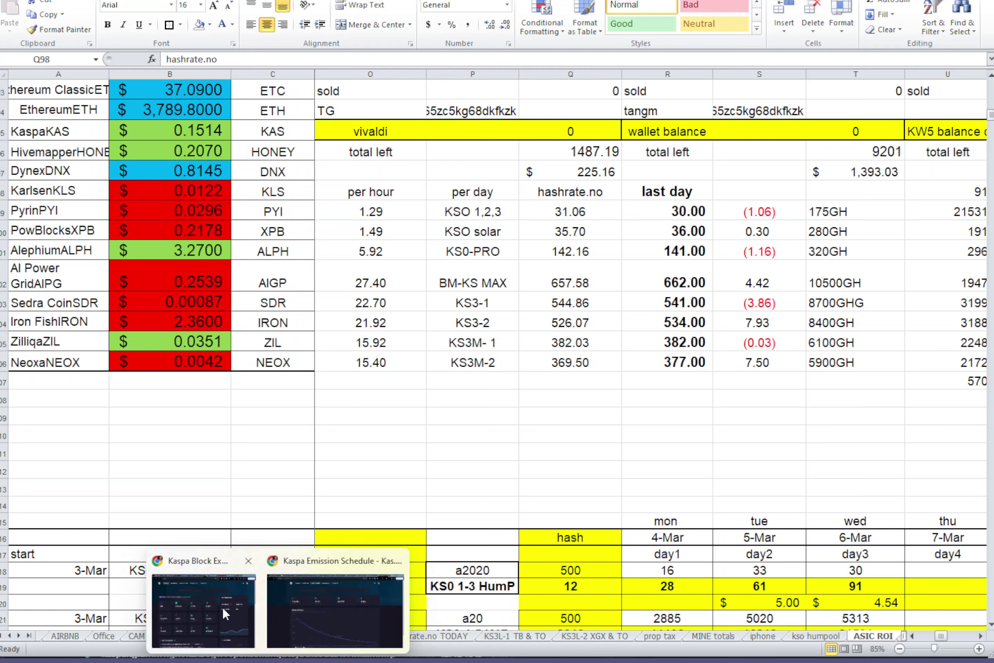
# Switch to Chrome and review Kaspa's network hashrate, current reward and emission schedule on kas.fyi, plus minerstat's daily average network hashrates.
pyautogui.click(223, 607)
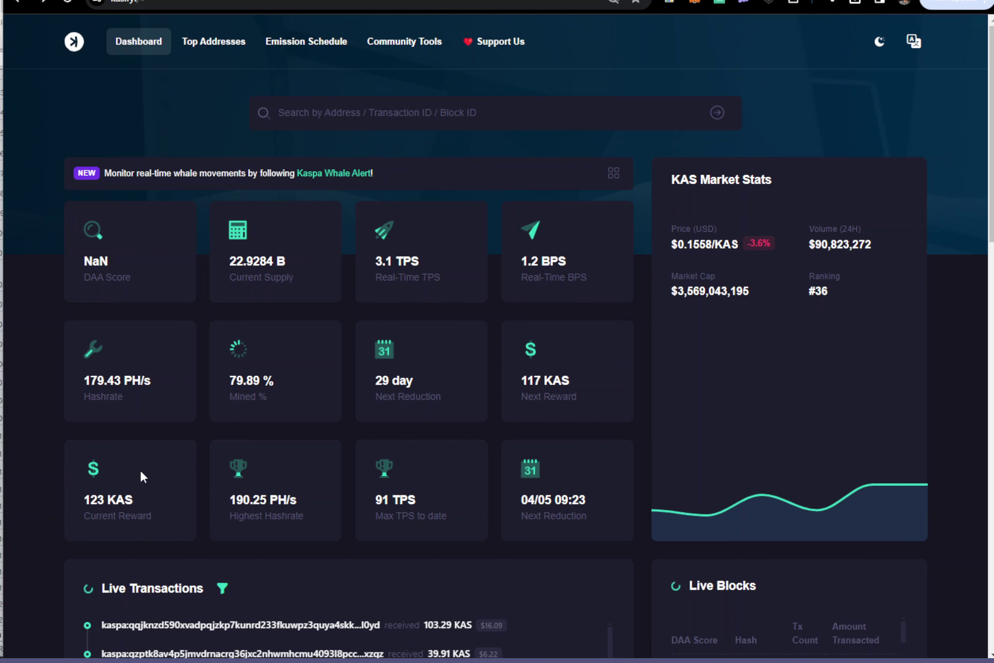
pyautogui.click(539, 1)
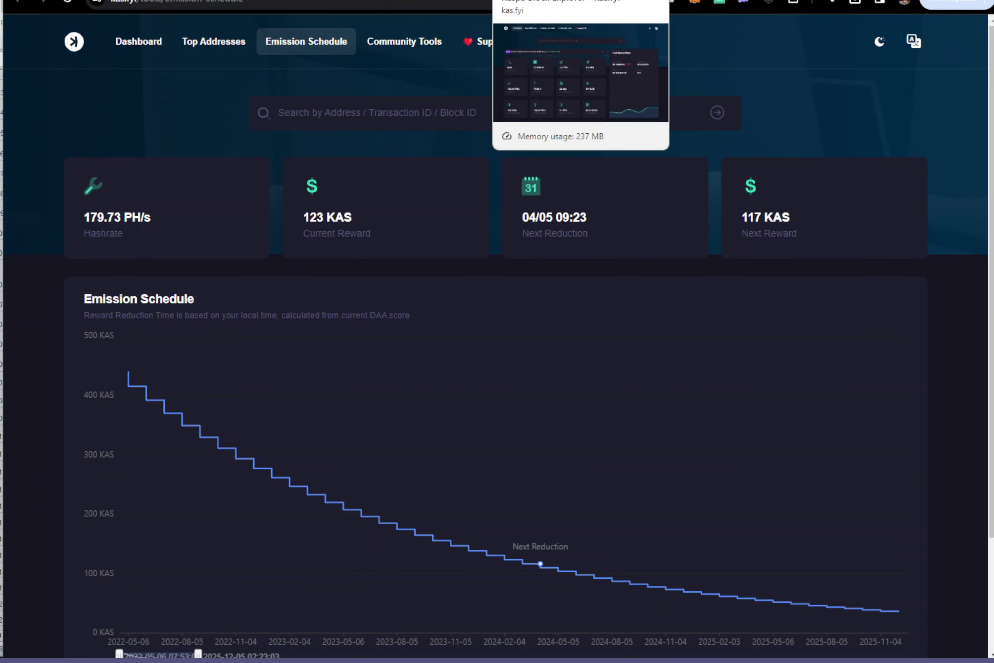
pyautogui.click(535, 1)
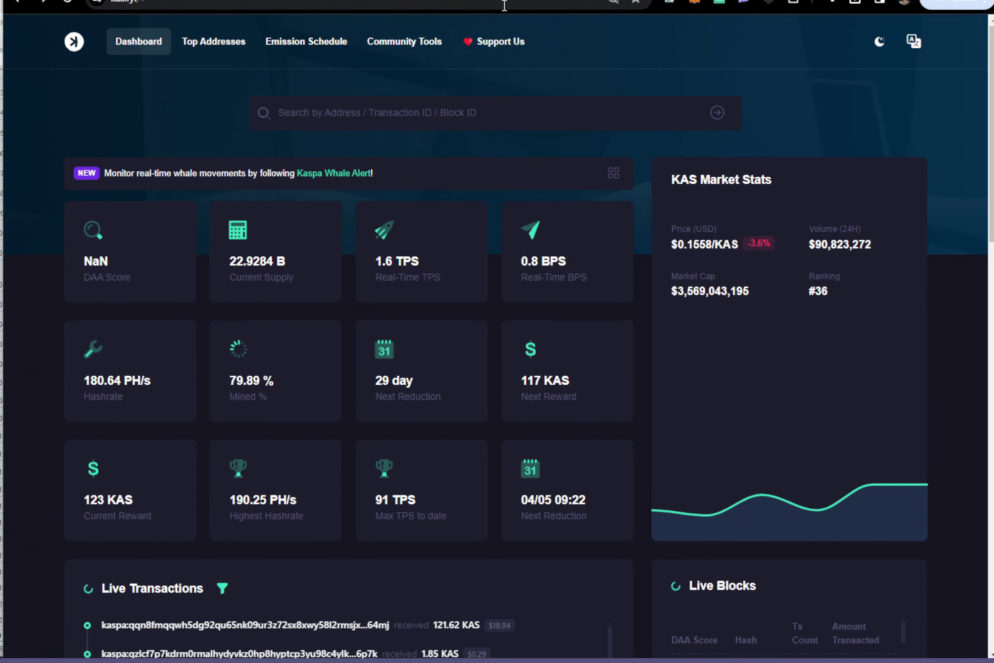
pyautogui.click(599, 0)
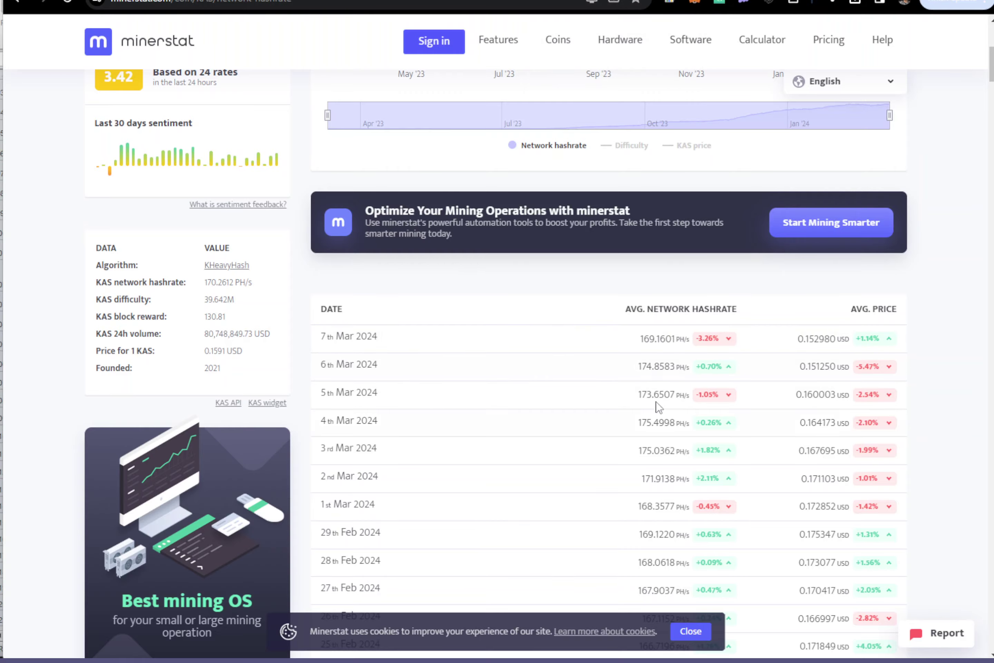
# Switch back to Excel and check the current network hashrate in G2 and the KAS reward in H2.
pyautogui.hotkey('alt', 'Tab')
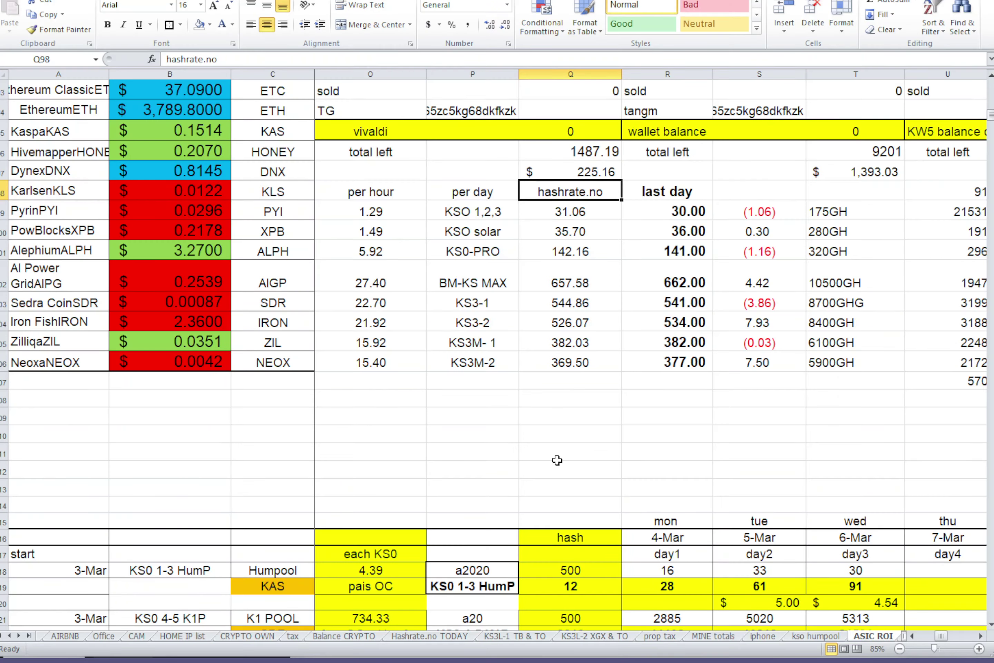
pyautogui.scroll(8, 556, 458)
pyautogui.scroll(20, 556, 458)
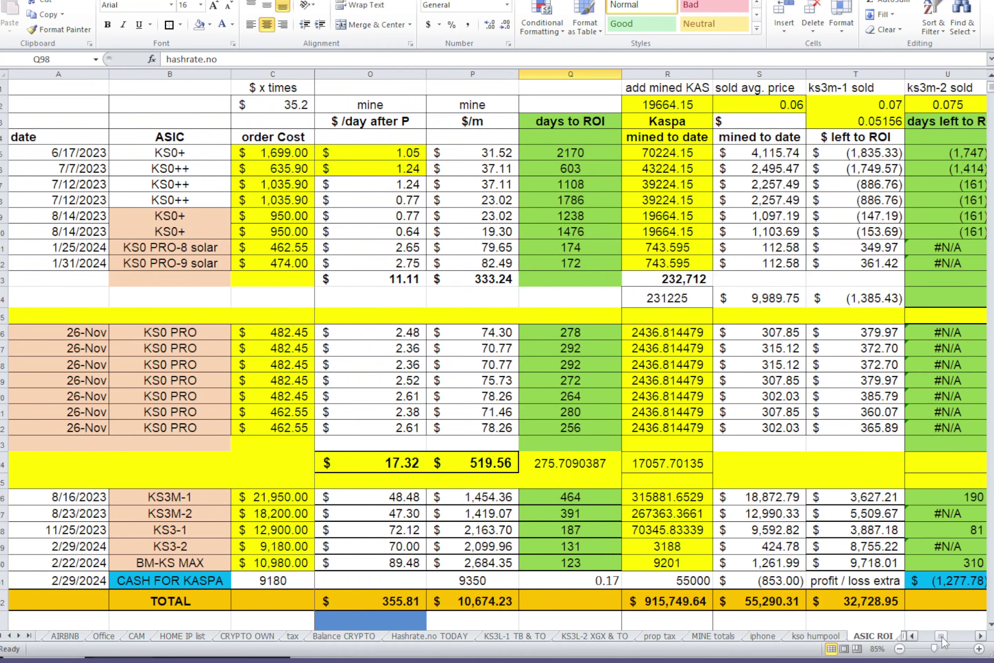
pyautogui.moveTo(943, 636); pyautogui.dragTo(898, 643)
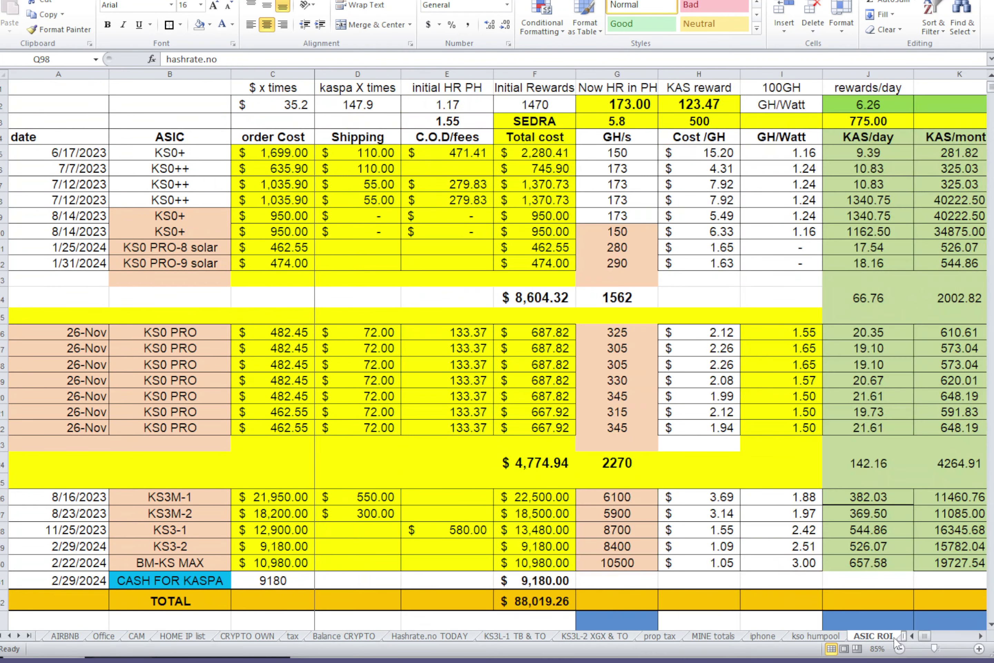
pyautogui.click(625, 104)
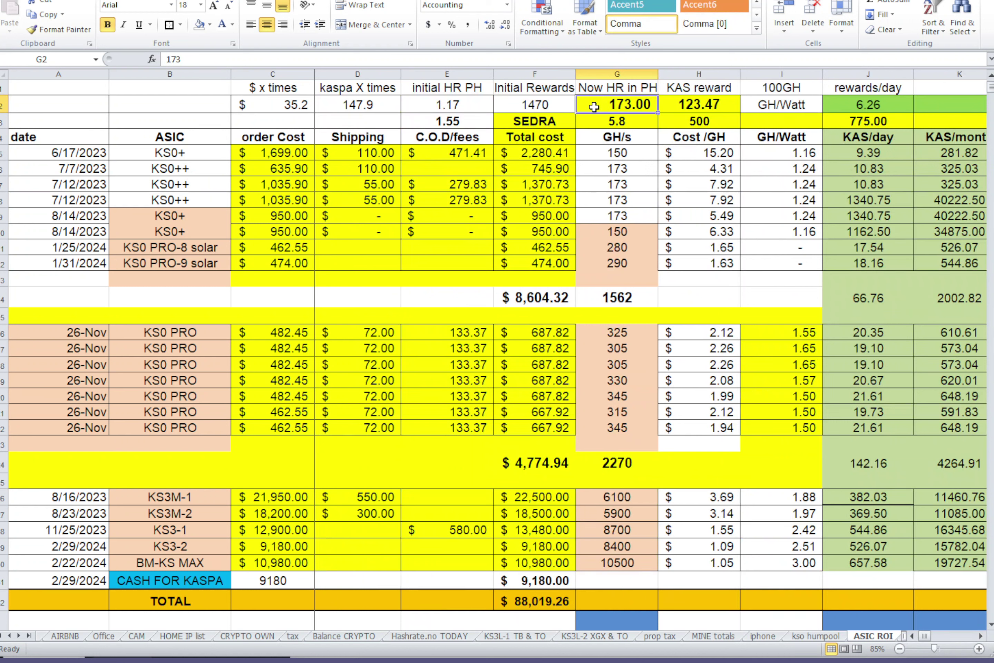
pyautogui.click(700, 99)
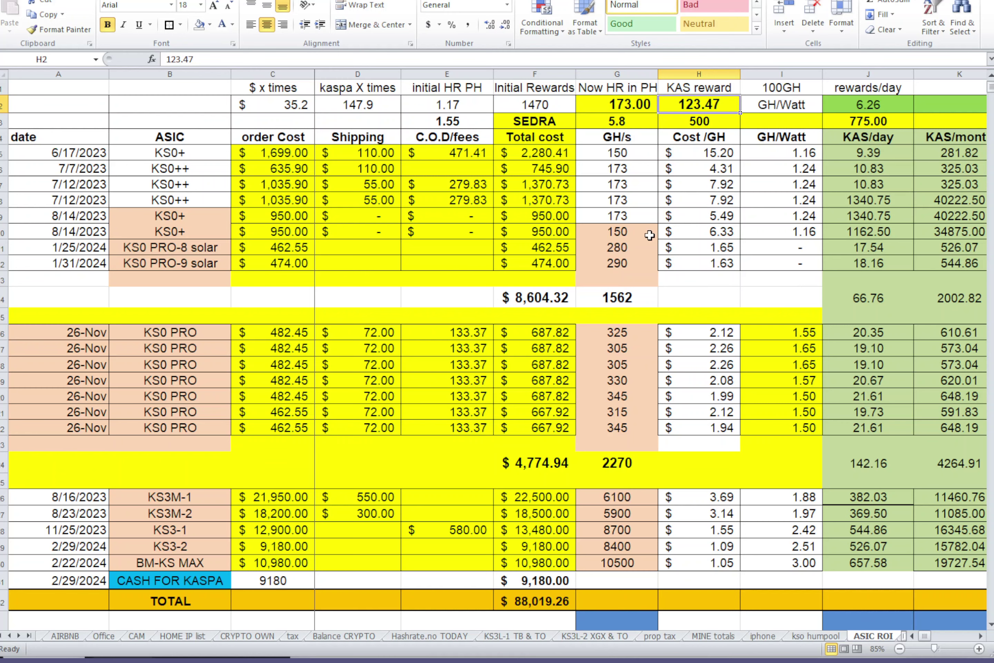
# Return to the per-day miner table and inspect the hashrate.no estimate for KSO 1,2,3 in Q99.
pyautogui.scroll(-20, 649, 234)
pyautogui.scroll(20, 652, 233)
pyautogui.scroll(-20, 783, 318)
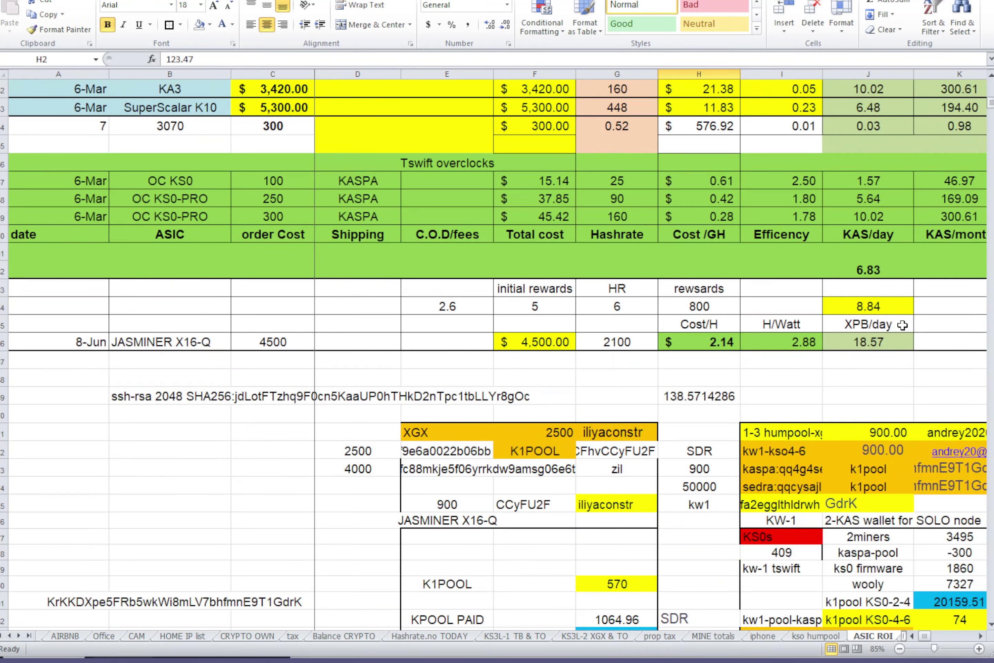
pyautogui.scroll(-5, 877, 348)
pyautogui.scroll(-1, 874, 351)
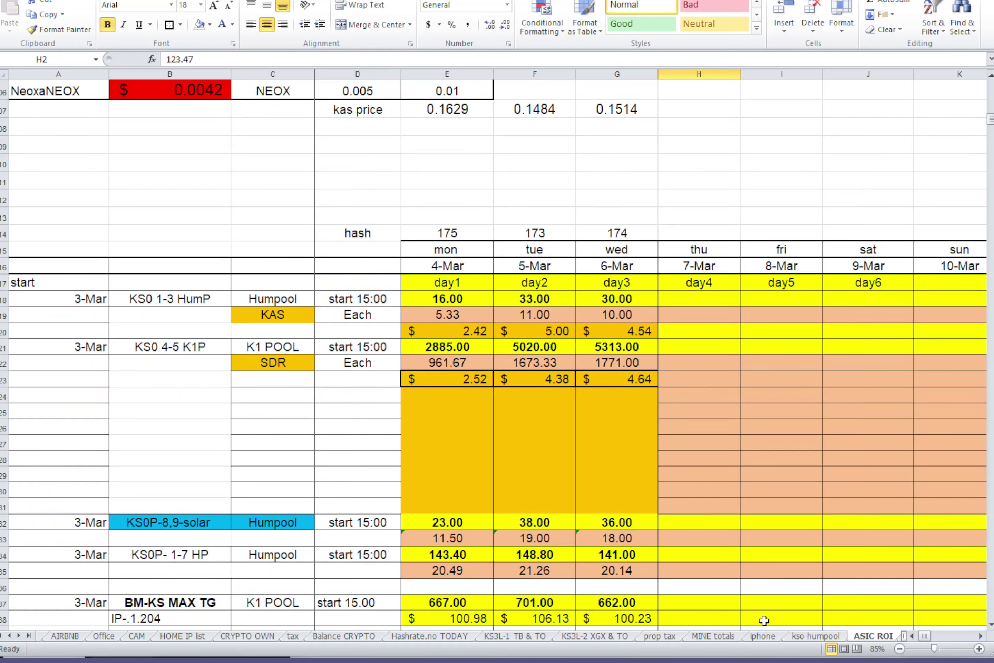
pyautogui.moveTo(925, 637); pyautogui.dragTo(940, 640)
pyautogui.scroll(8, 805, 464)
pyautogui.scroll(-1, 805, 464)
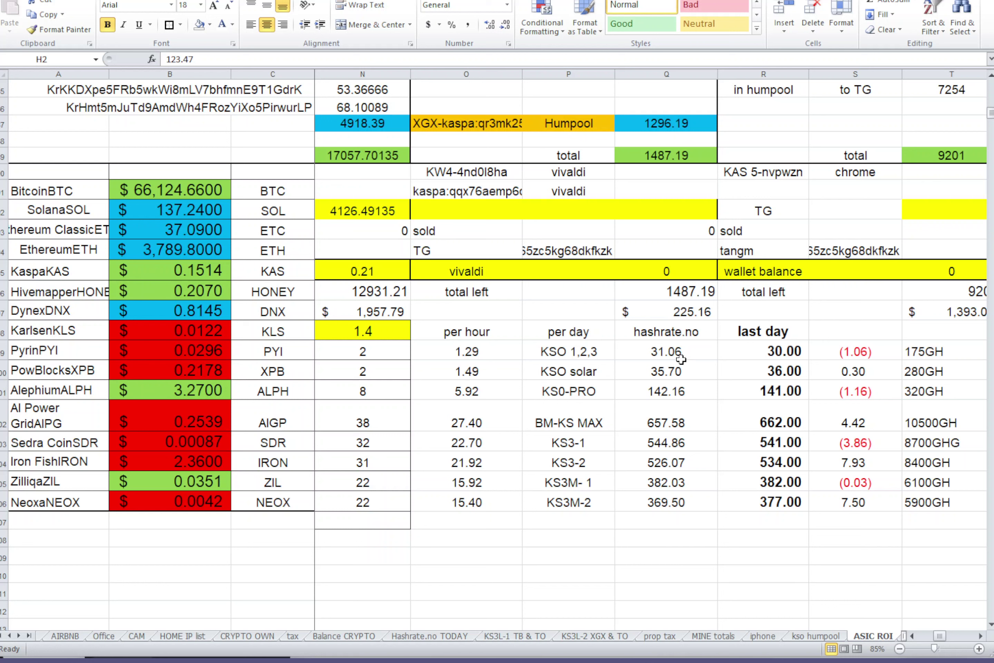
pyautogui.click(666, 348)
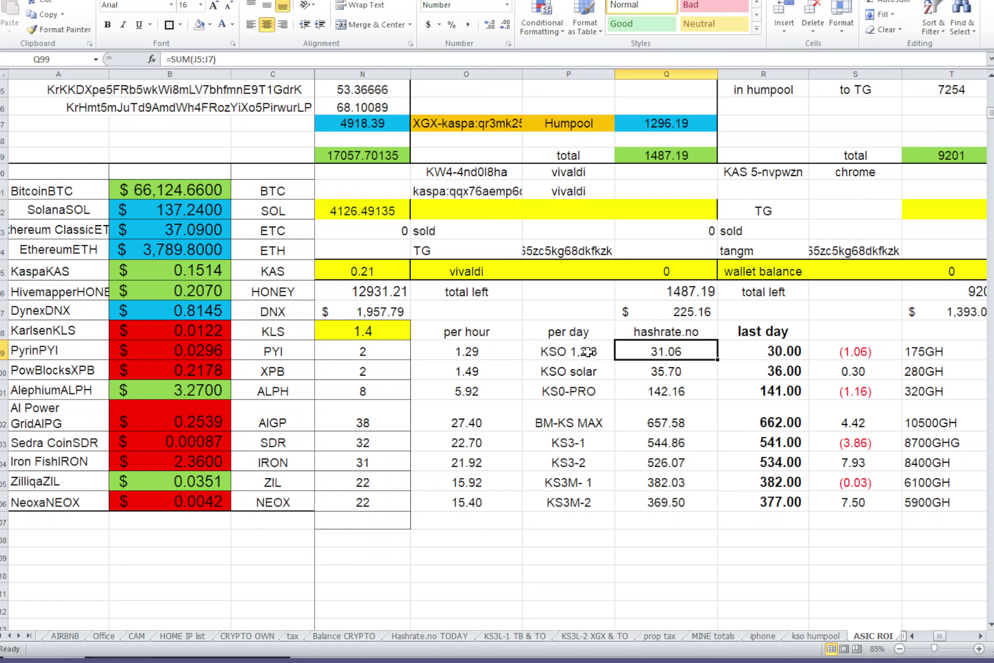
# Set the hashrates in T99:T101 to 500GH for KSO 1,2,3, 560GH for KSO solar and 2250GH for KS0-PRO.
pyautogui.doubleClick(922, 351)
pyautogui.moveTo(831, 352); pyautogui.dragTo(807, 352)
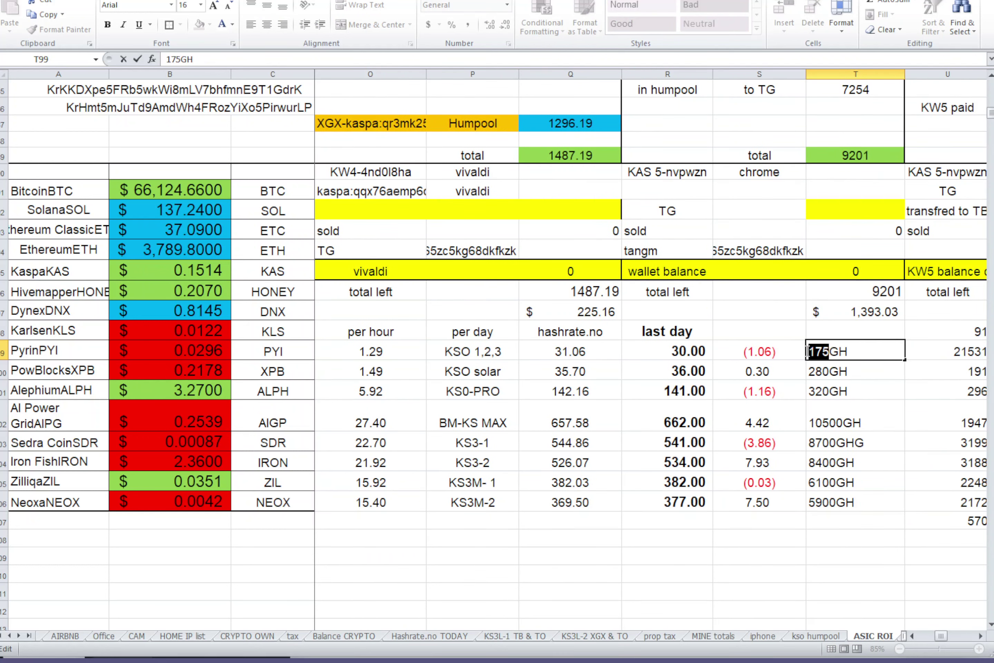
pyautogui.write('500')
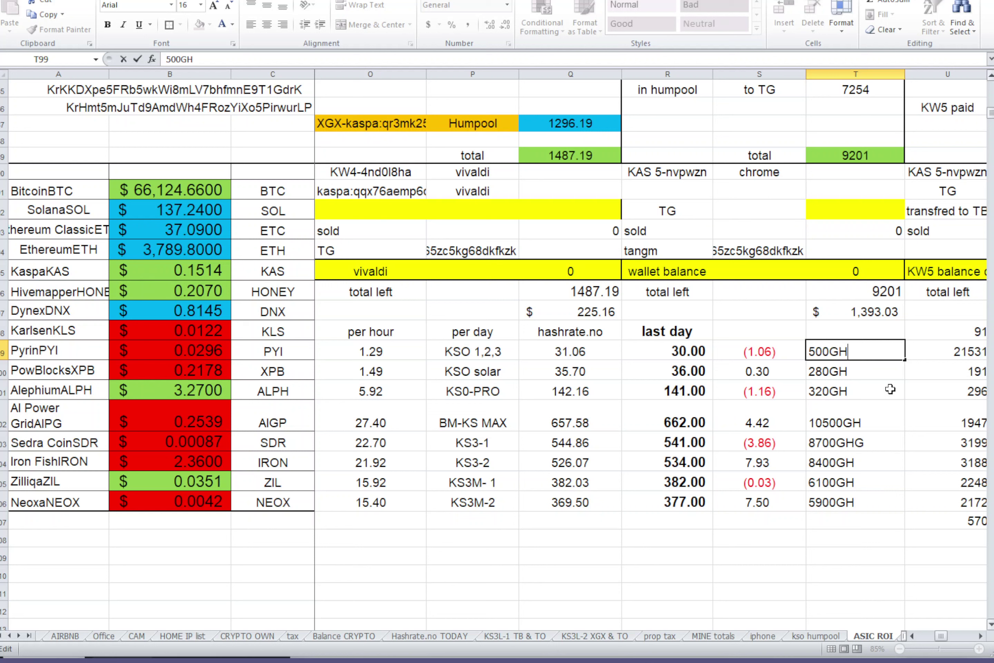
pyautogui.doubleClick(829, 371)
pyautogui.moveTo(829, 371); pyautogui.dragTo(807, 371)
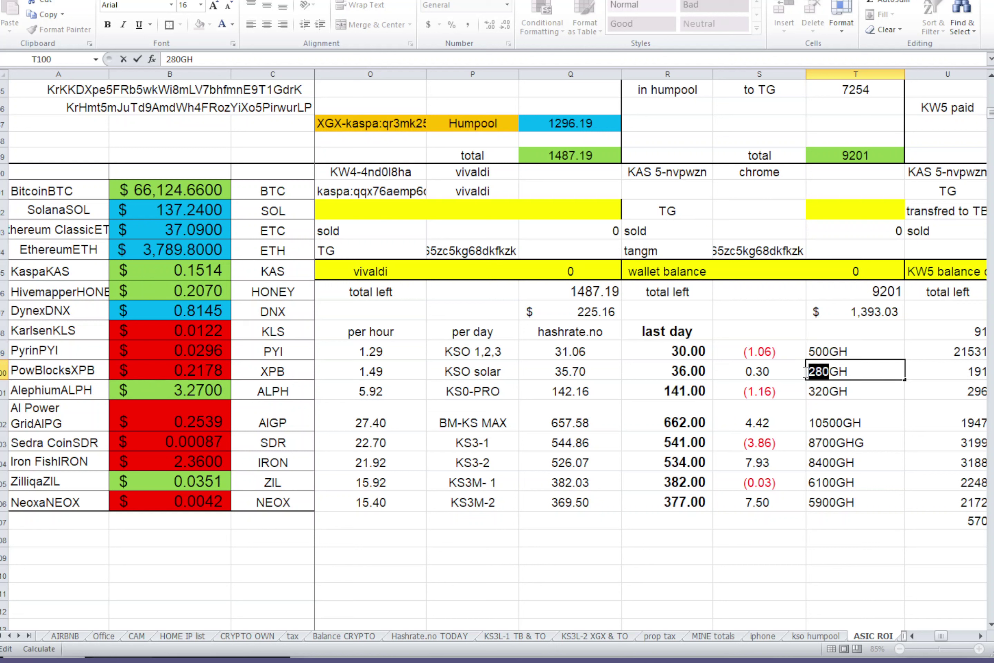
pyautogui.write('560')
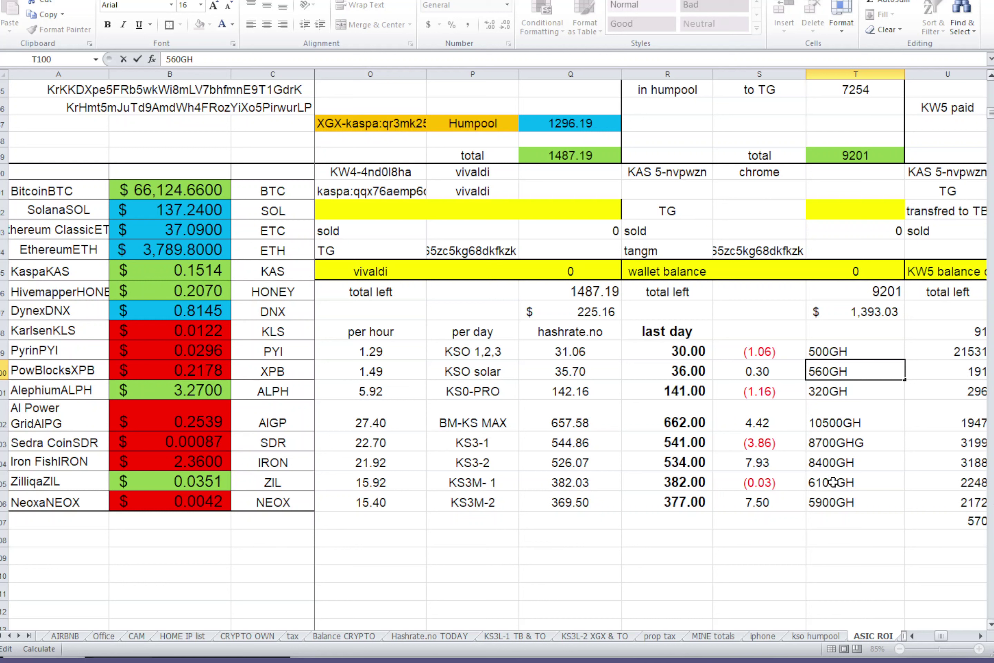
pyautogui.doubleClick(829, 391)
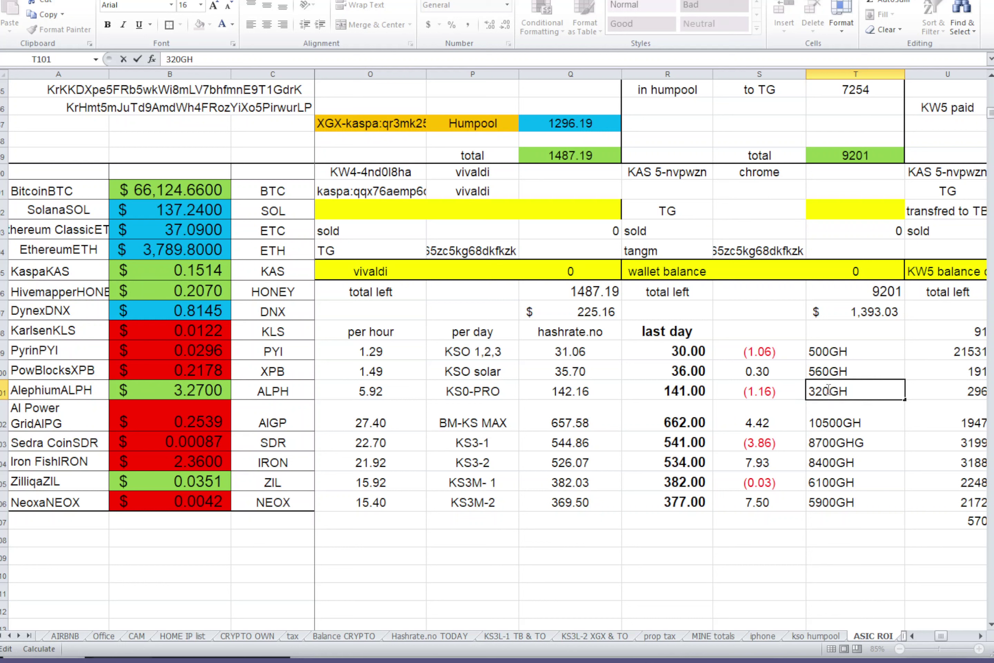
pyautogui.moveTo(829, 390); pyautogui.dragTo(808, 391)
pyautogui.write('2250')
pyautogui.moveTo(701, 338); pyautogui.dragTo(701, 358)
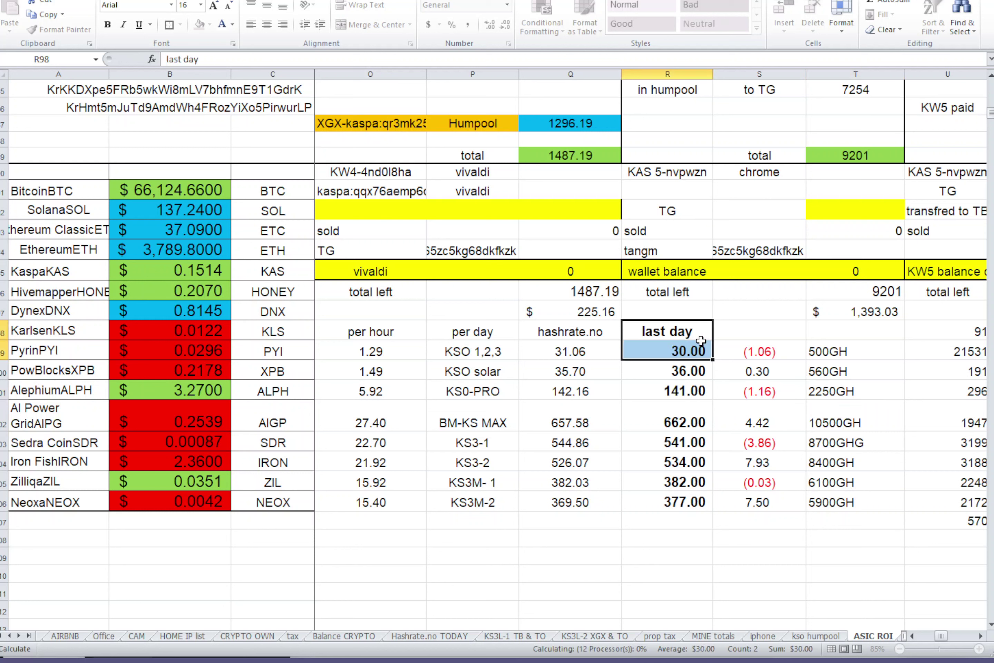
# Compare the last-day result for KSO 1,2,3 in R99 with its hashrate.no estimate in Q99.
pyautogui.click(678, 349)
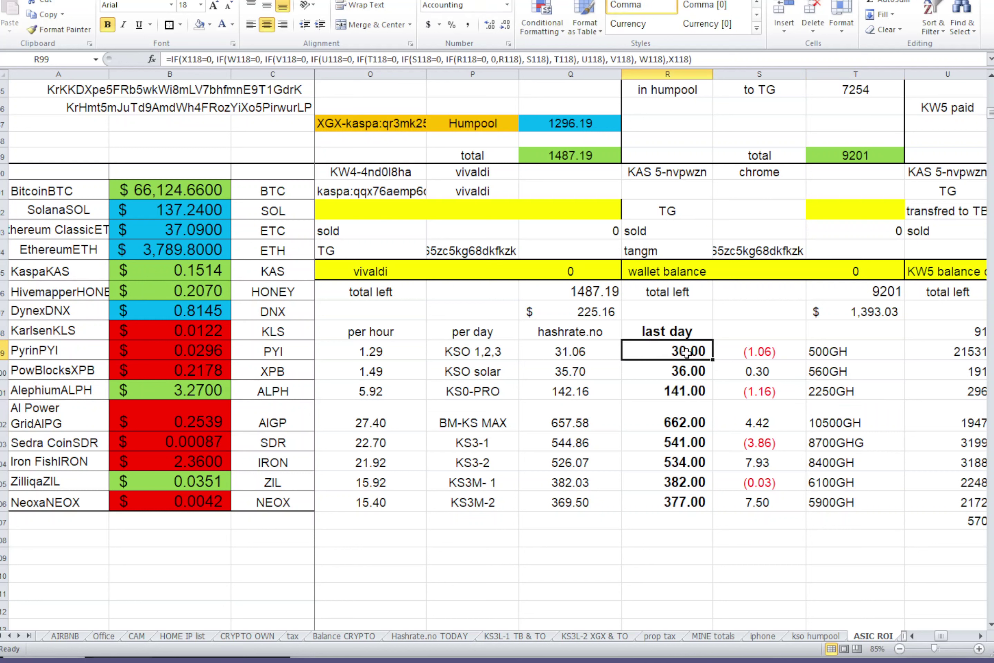
pyautogui.click(588, 351)
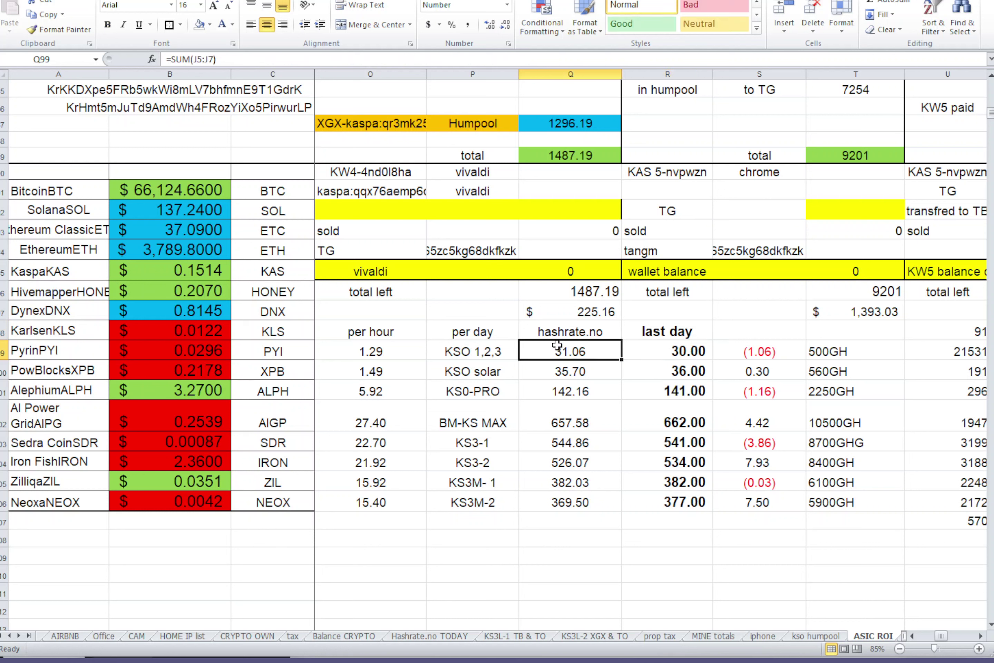
pyautogui.click(606, 335)
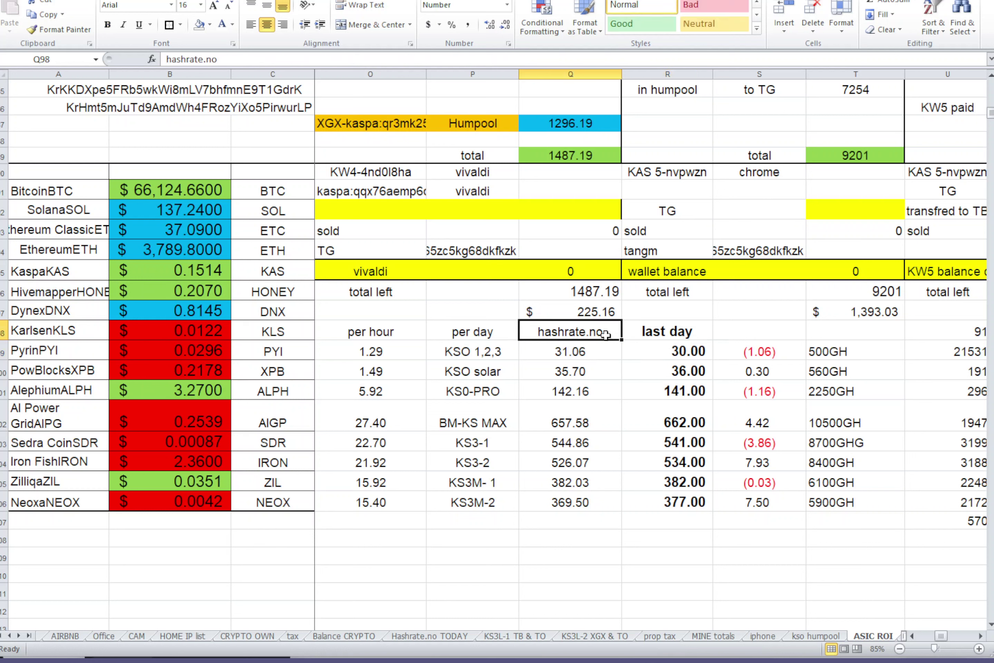
pyautogui.click(693, 350)
# Rename the "last day" header in R98 to "actual coin day".
pyautogui.click(668, 331)
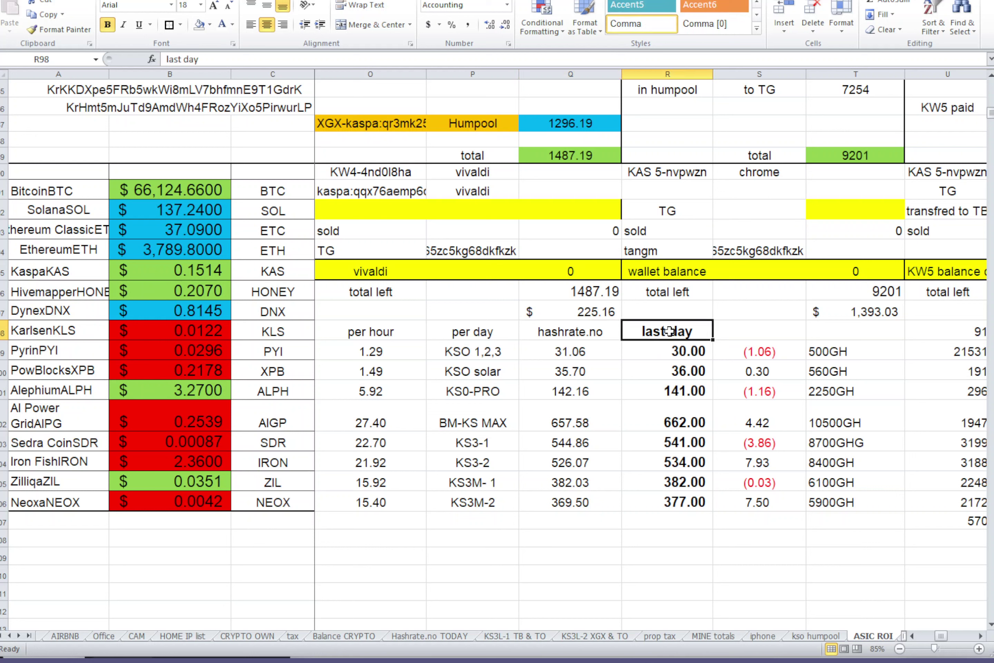
pyautogui.doubleClick(669, 331)
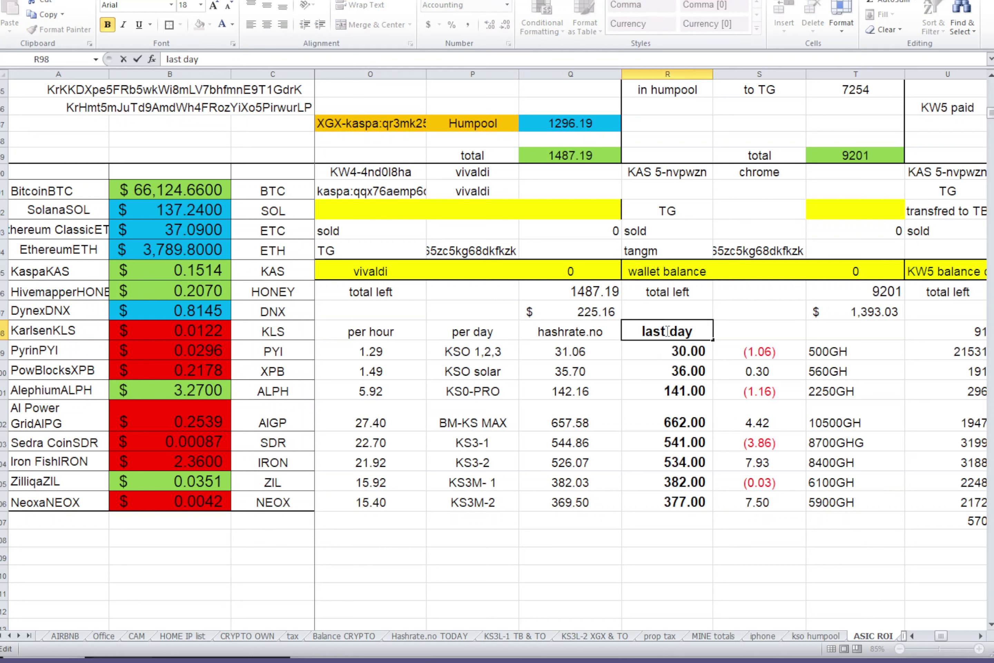
pyautogui.moveTo(668, 332); pyautogui.dragTo(559, 329)
pyautogui.write('tod')
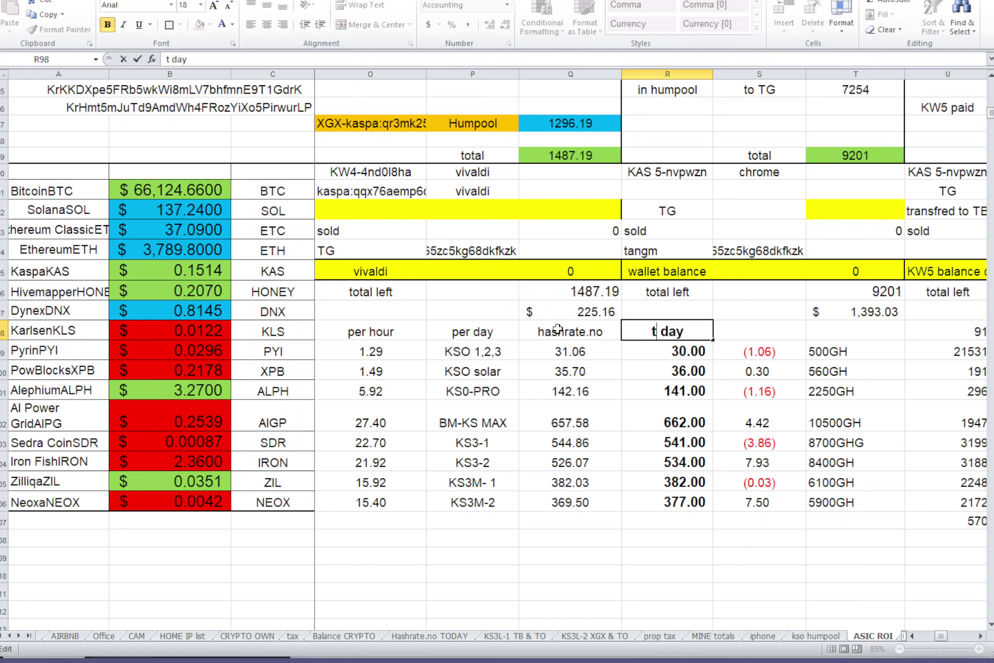
pyautogui.press('BackSpace')
pyautogui.press('BackSpace')
pyautogui.press('BackSpace')
pyautogui.write('actual')
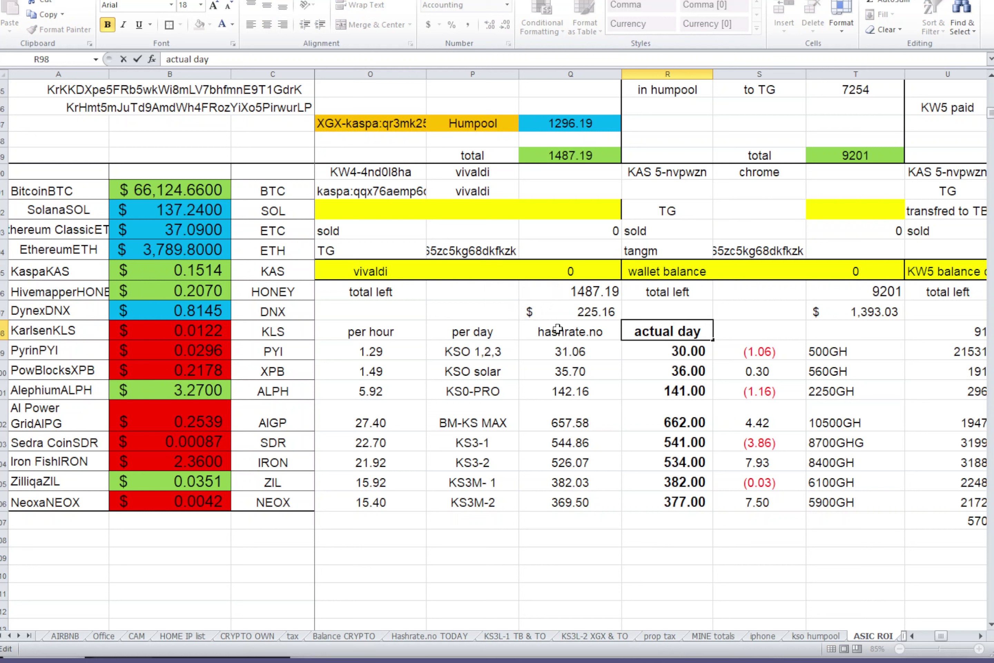
pyautogui.write(' coin')
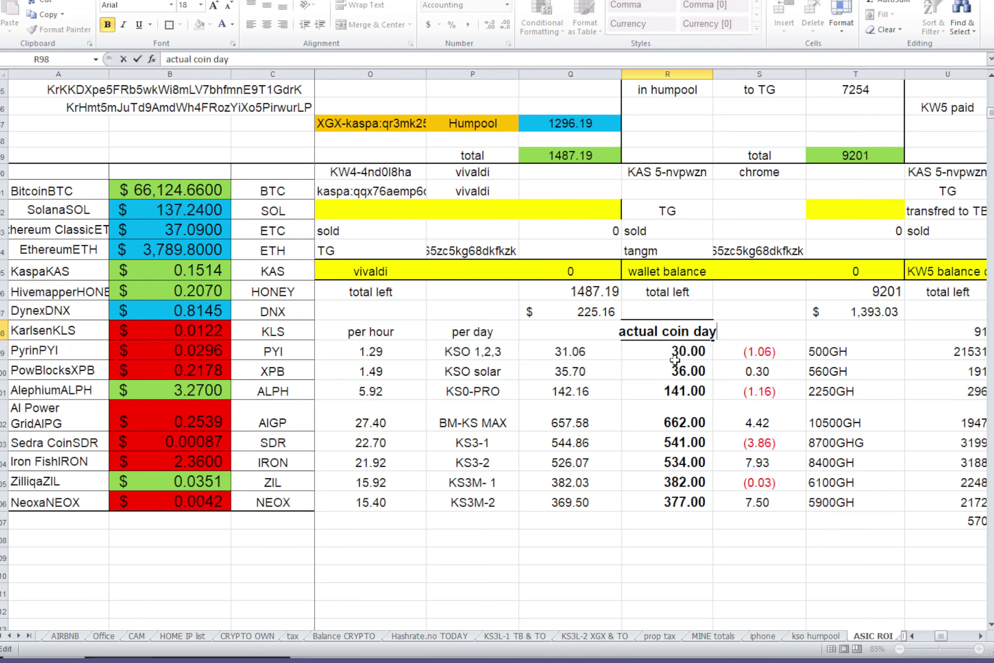
pyautogui.press('Return')
# Check the daily pool log and the actual coin day formulas for KSO solar and KSO 1,2,3 in R100 and R99.
pyautogui.scroll(-3, 869, 500)
pyautogui.scroll(-2, 885, 511)
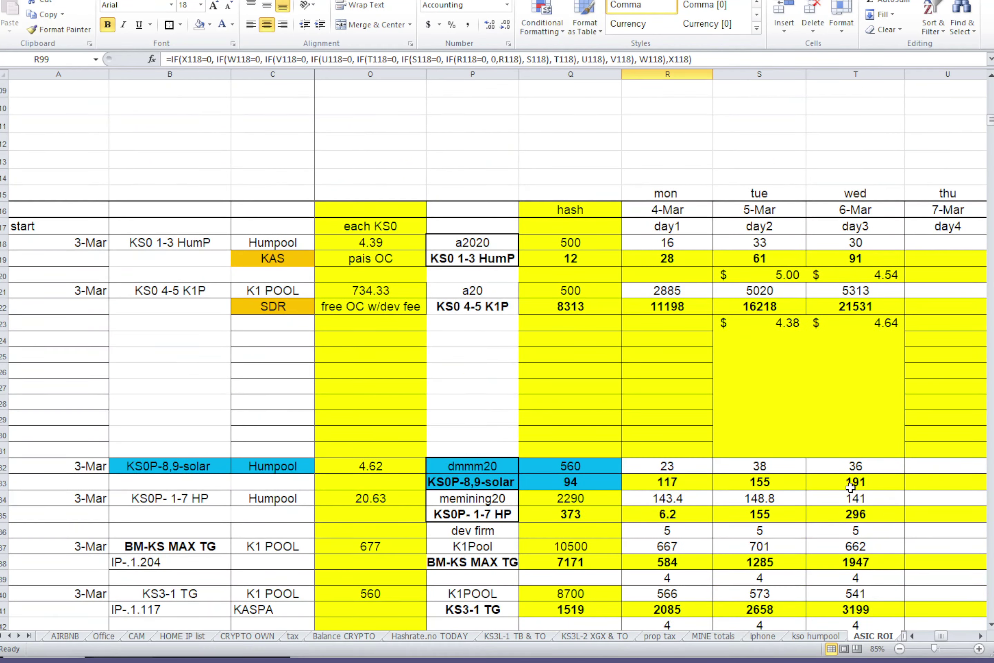
pyautogui.scroll(8, 851, 494)
pyautogui.click(663, 379)
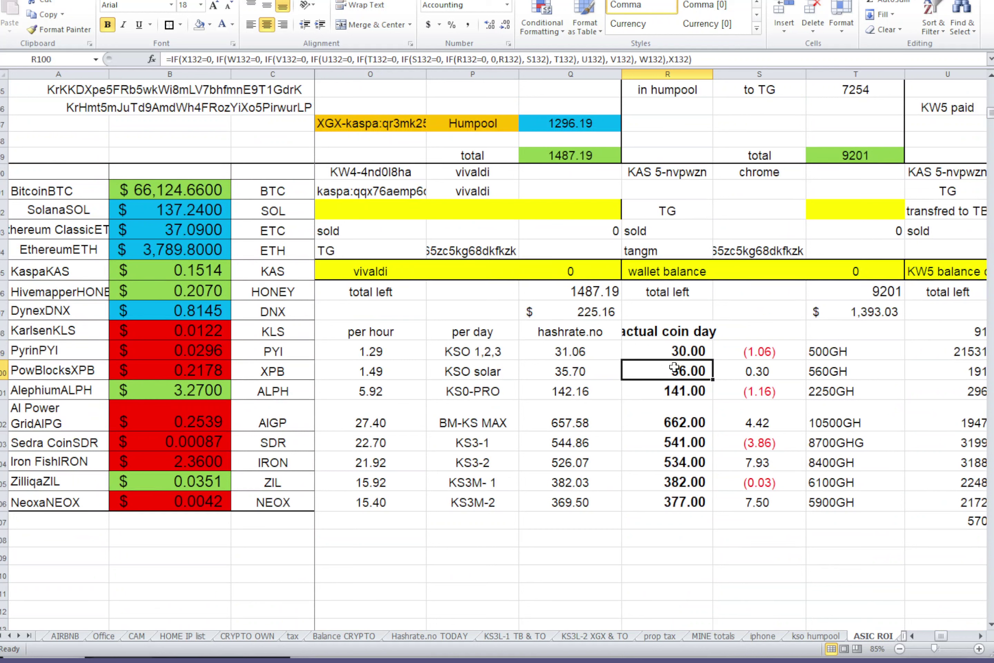
pyautogui.click(691, 353)
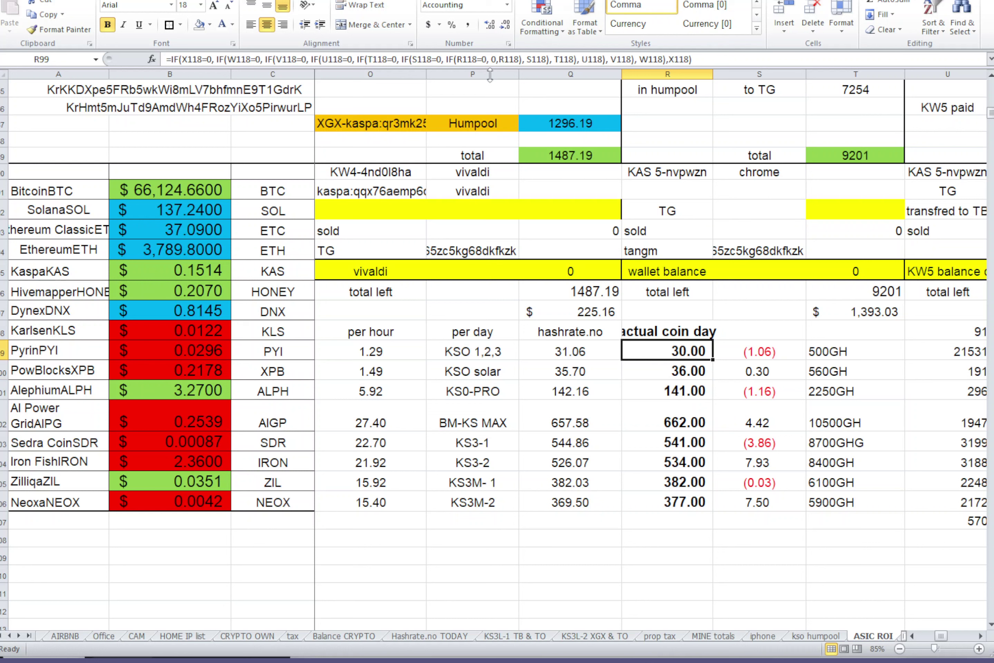
# Check the actual coin day figures and their differences from hashrate.no for KSO 1,2,3 and KSO solar in rows 99 and 100.
pyautogui.click(685, 370)
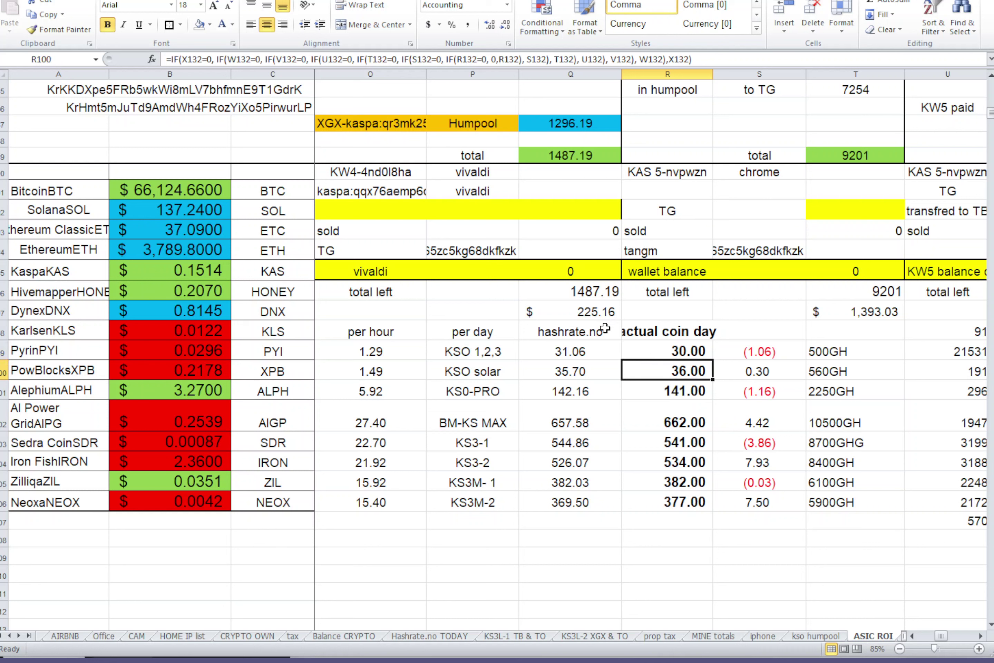
pyautogui.click(676, 394)
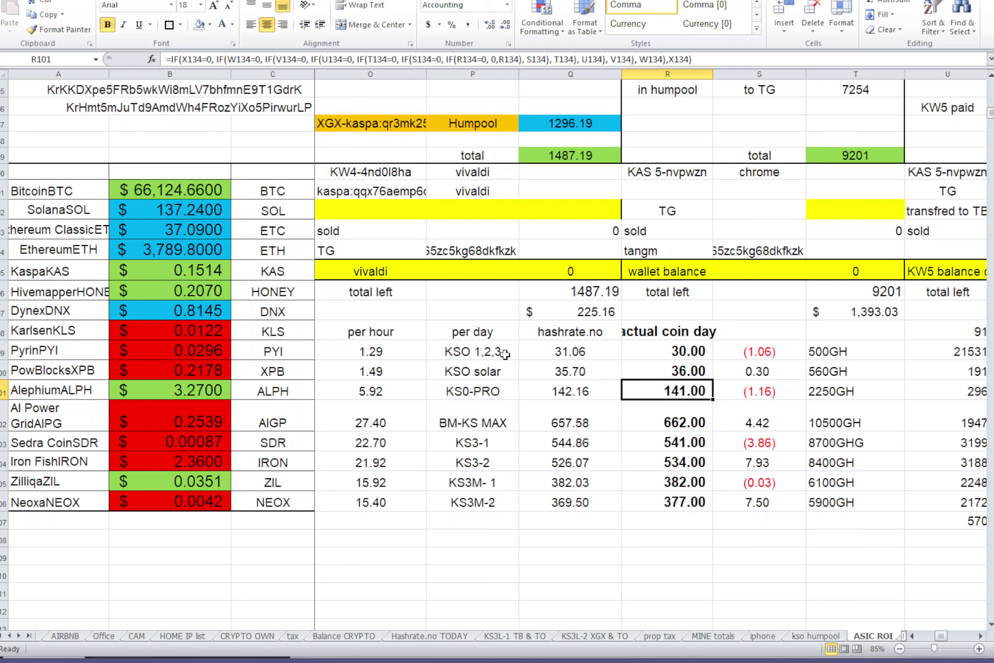
pyautogui.click(682, 354)
pyautogui.click(766, 350)
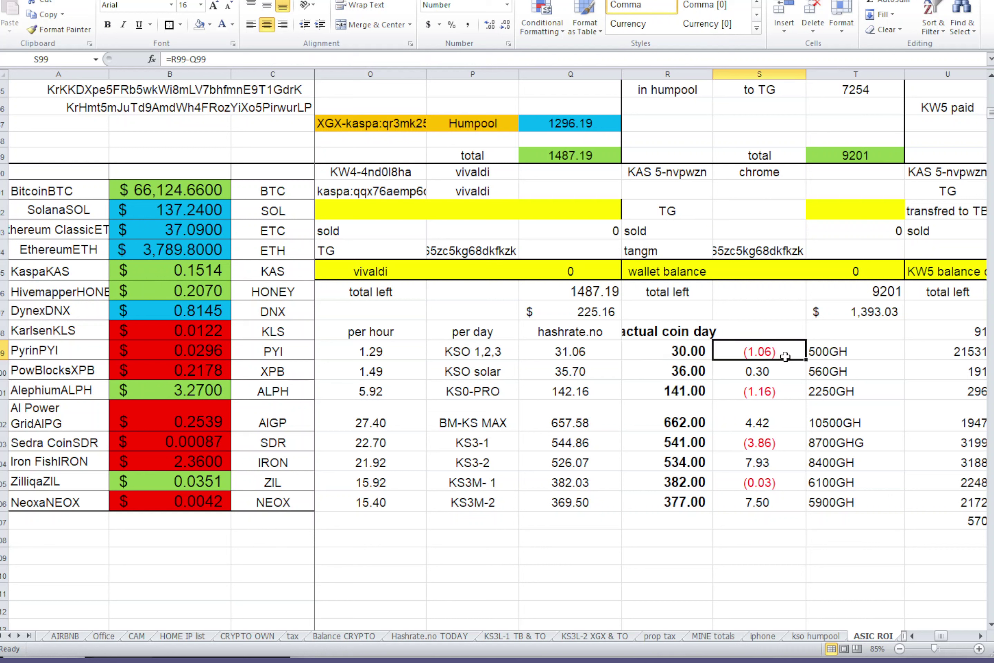
pyautogui.click(458, 371)
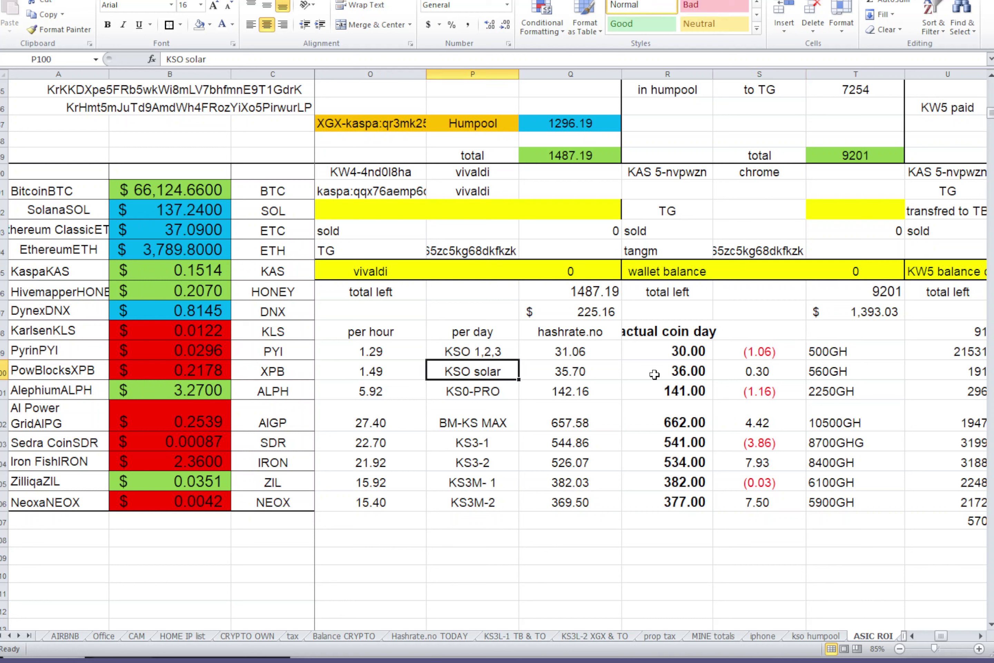
pyautogui.click(690, 372)
pyautogui.click(768, 371)
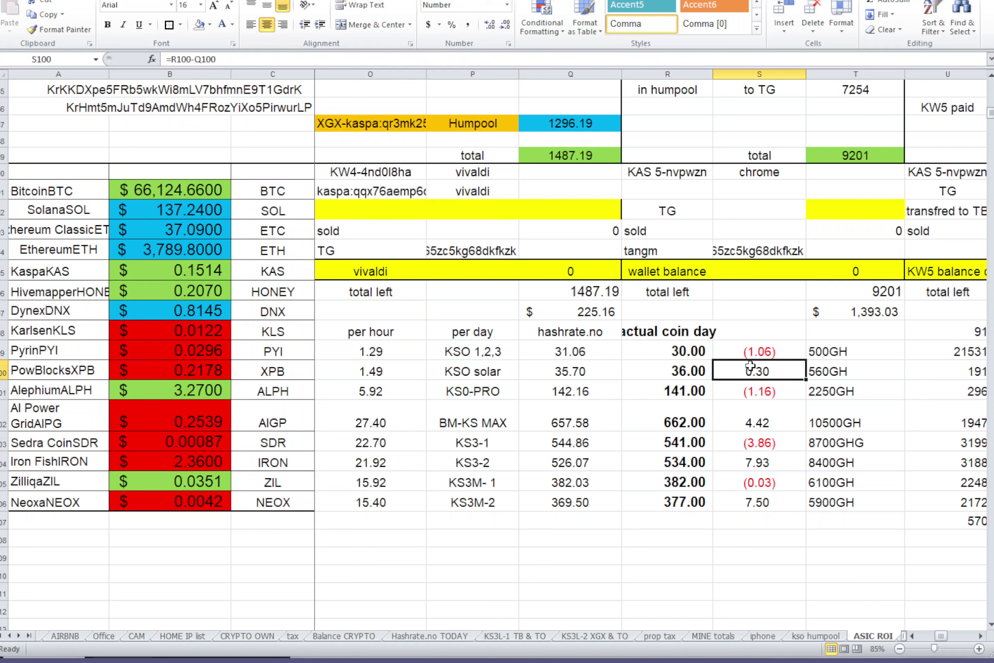
pyautogui.click(683, 376)
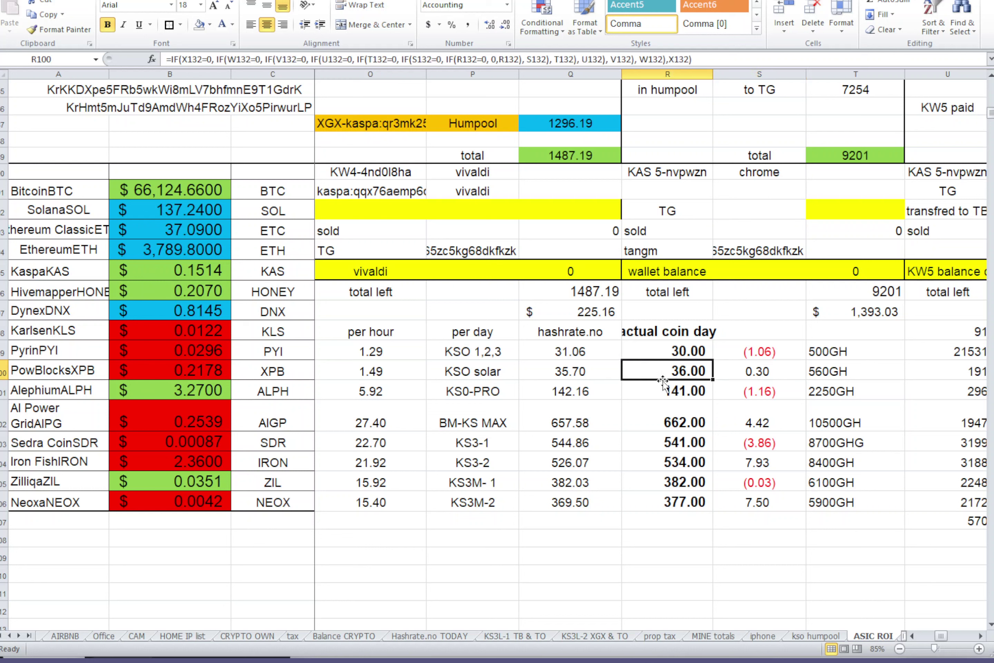
# Review the KS0-PRO actual coin day, difference and hashrate in row 101 against the KSO 1,2,3 hashrate in T99.
pyautogui.click(482, 391)
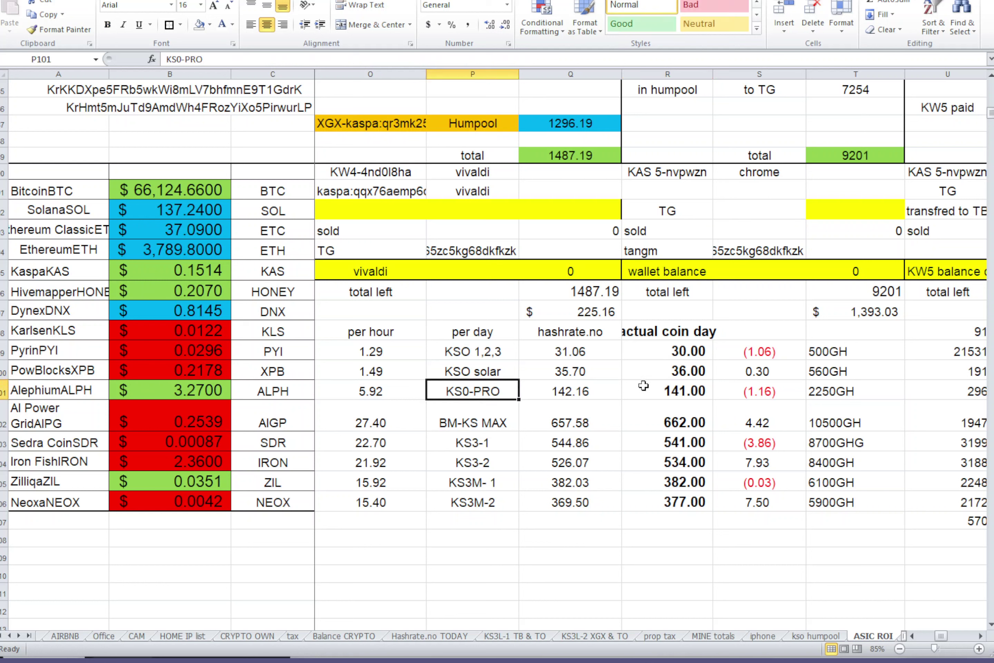
pyautogui.click(678, 392)
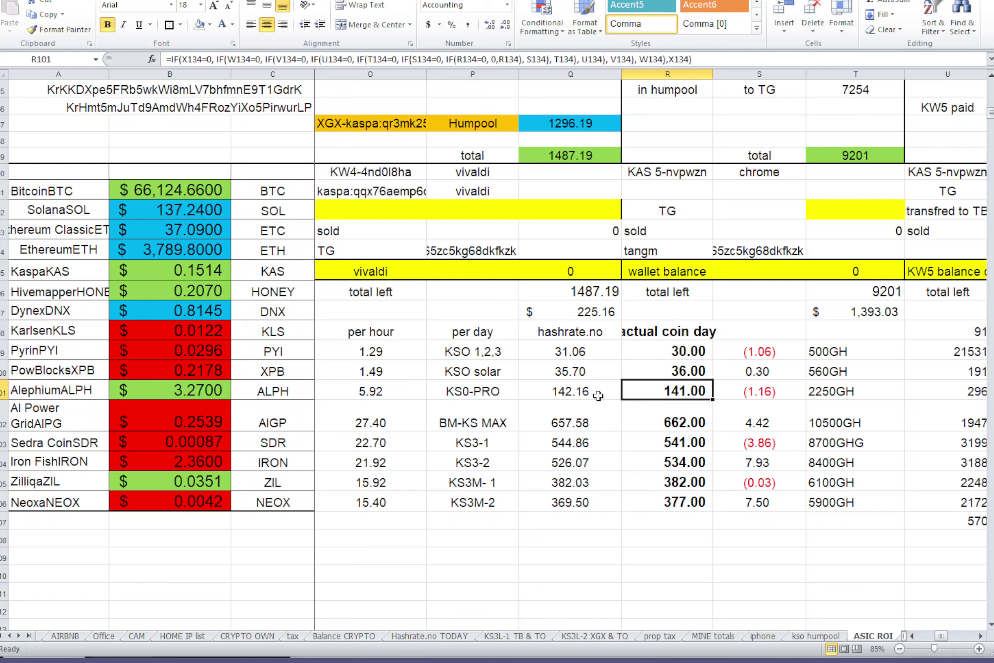
pyautogui.click(760, 389)
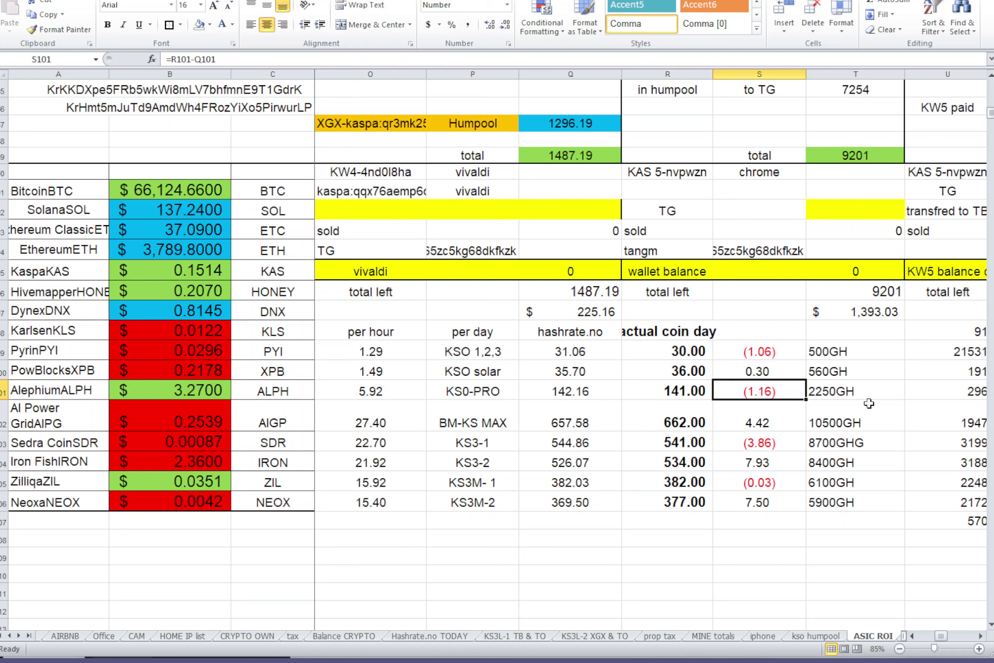
pyautogui.click(839, 390)
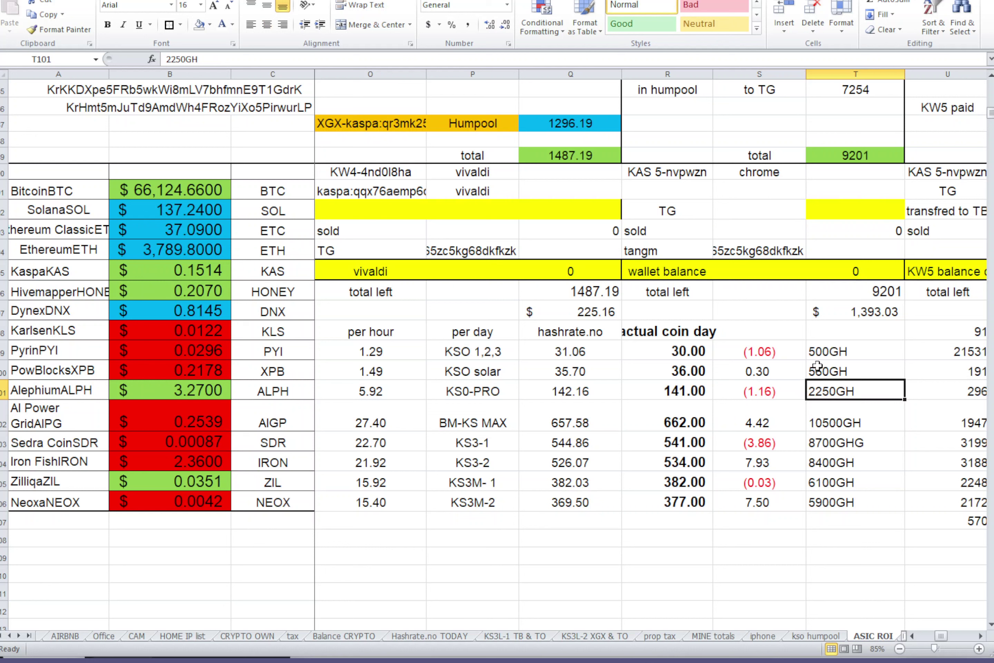
pyautogui.click(826, 352)
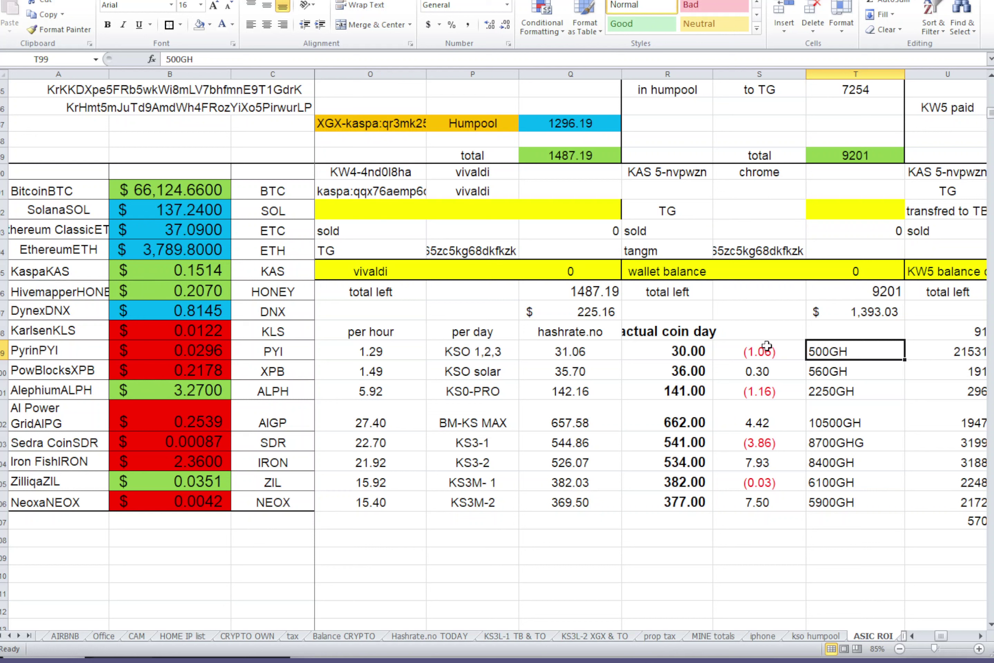
# Examine the differences in S99:S106, comparing the BM-KS MAX actual coin day in R102 with its hashrate.no estimate in Q102.
pyautogui.moveTo(766, 347); pyautogui.dragTo(753, 496)
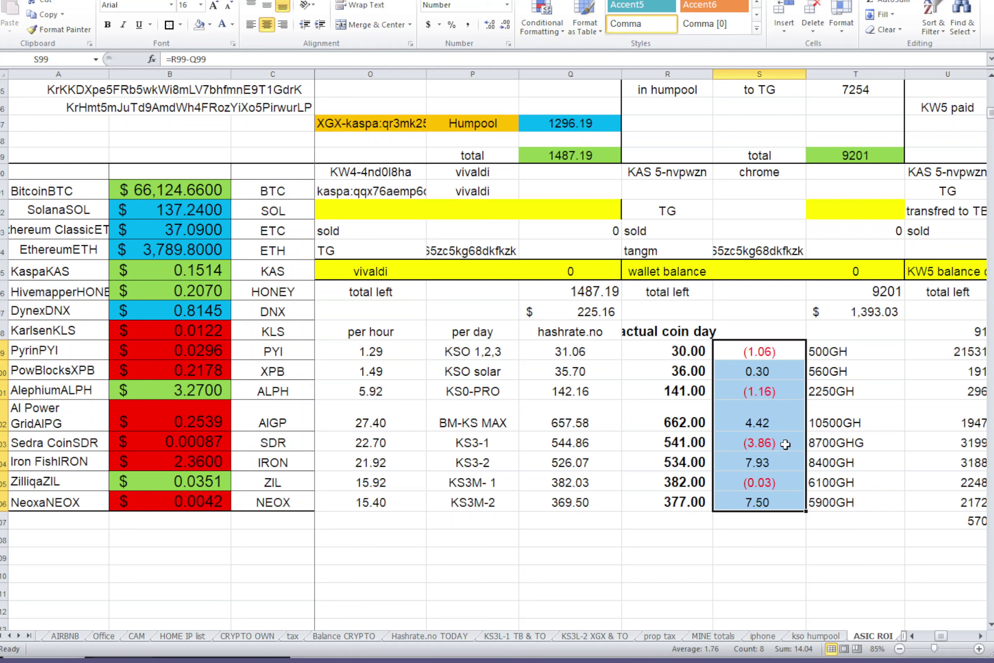
pyautogui.click(777, 427)
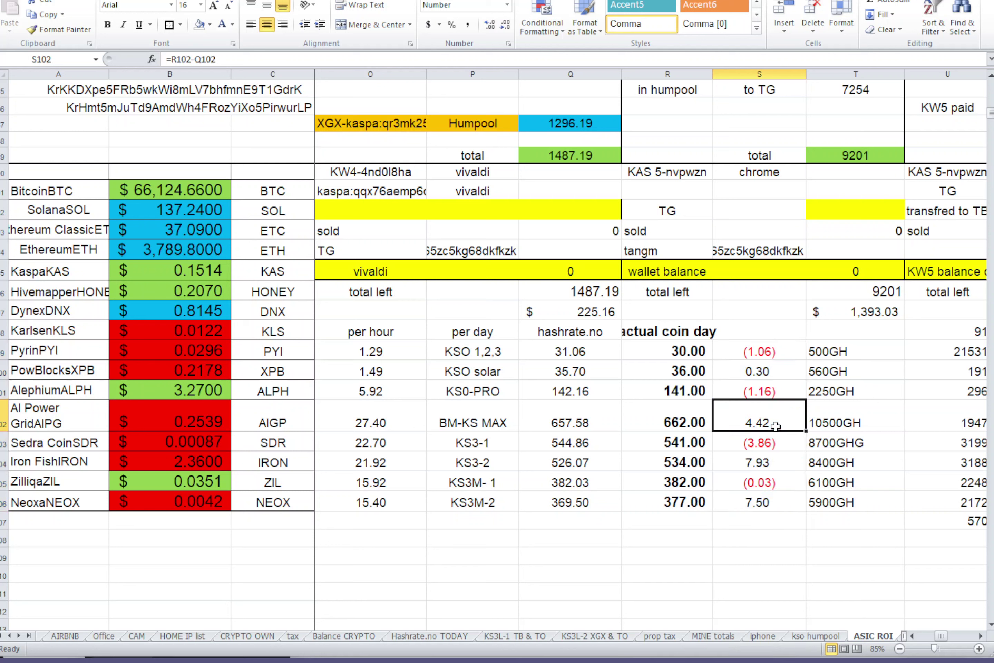
pyautogui.click(490, 419)
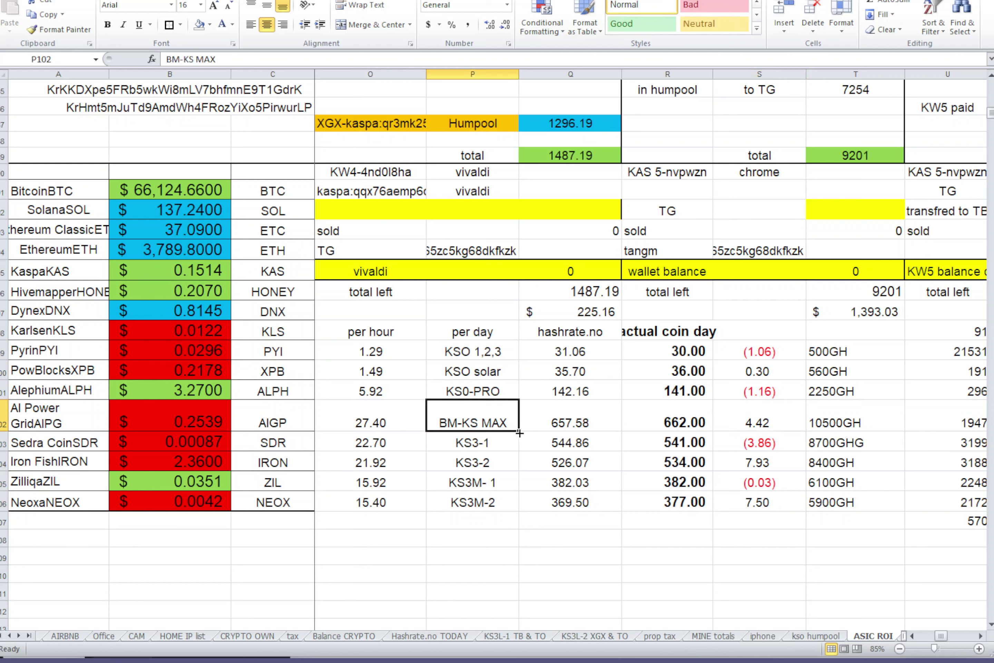
pyautogui.click(574, 420)
pyautogui.click(766, 414)
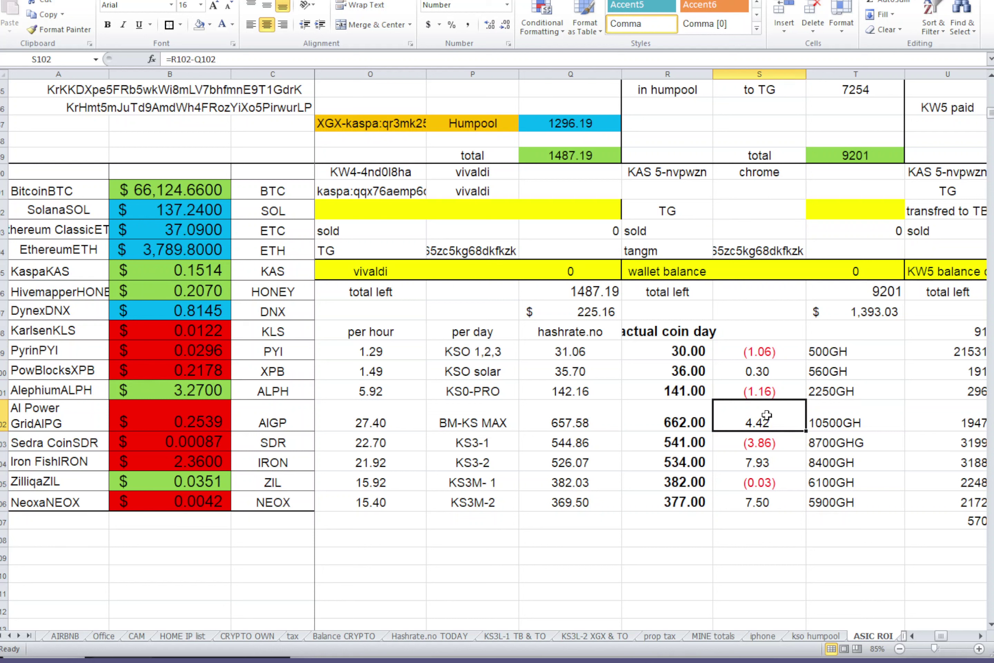
pyautogui.click(581, 417)
pyautogui.click(694, 421)
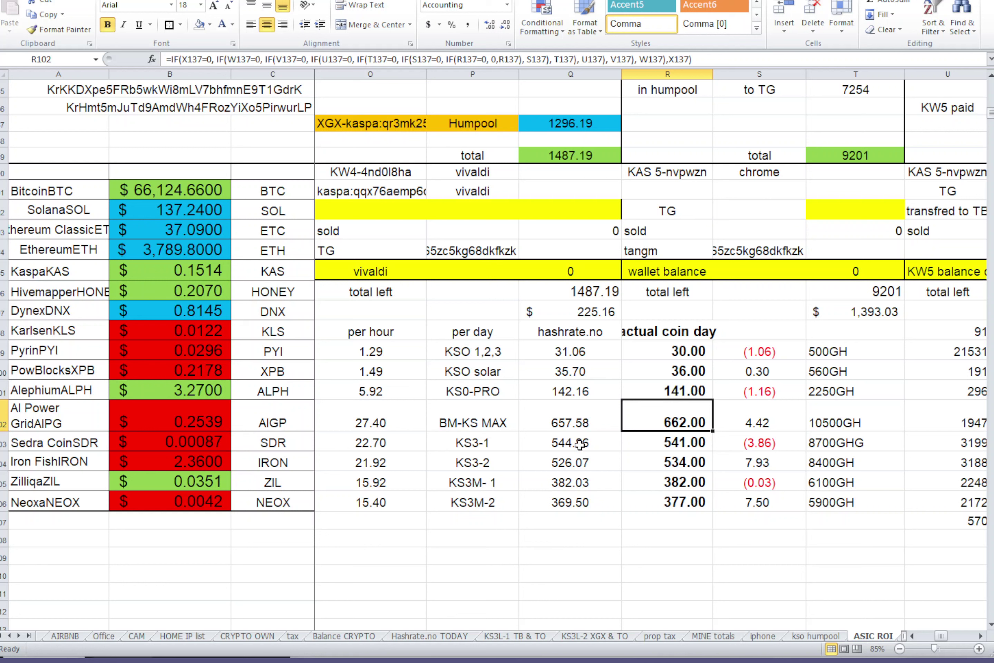
# Check the differences from hashrate.no for KS3-1 and KS3-2 in S103 and S104, including the KS3-2 hashrate in T104.
pyautogui.click(569, 444)
pyautogui.click(761, 440)
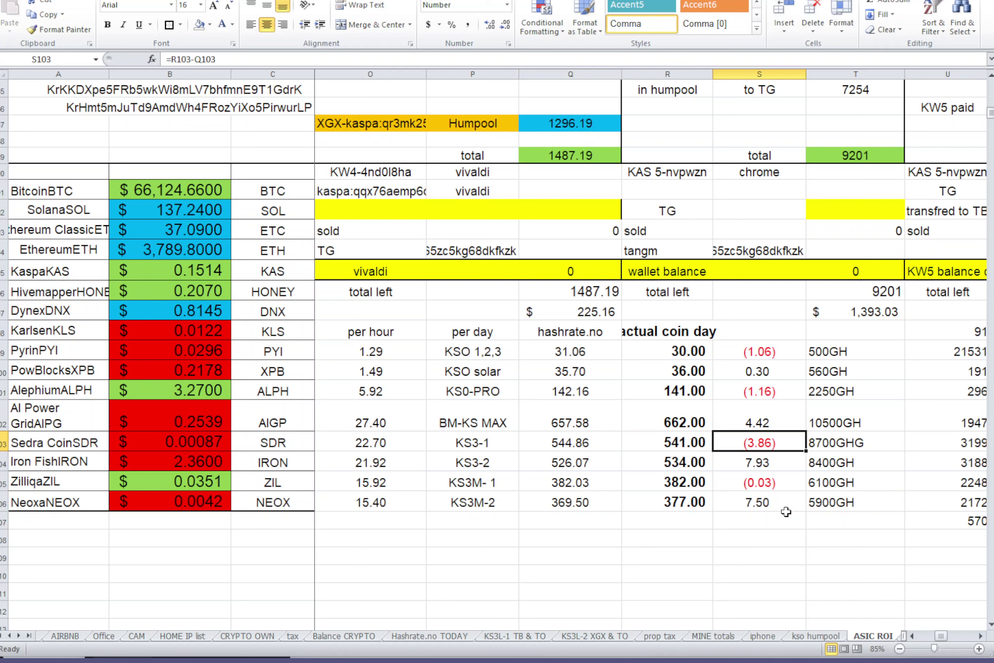
pyautogui.click(504, 462)
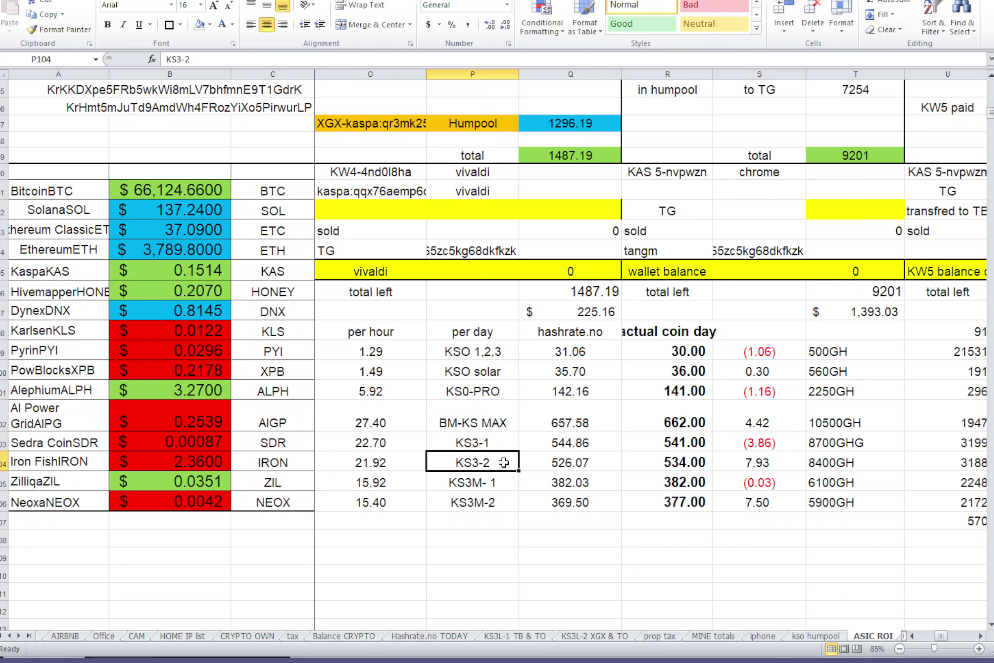
pyautogui.click(838, 462)
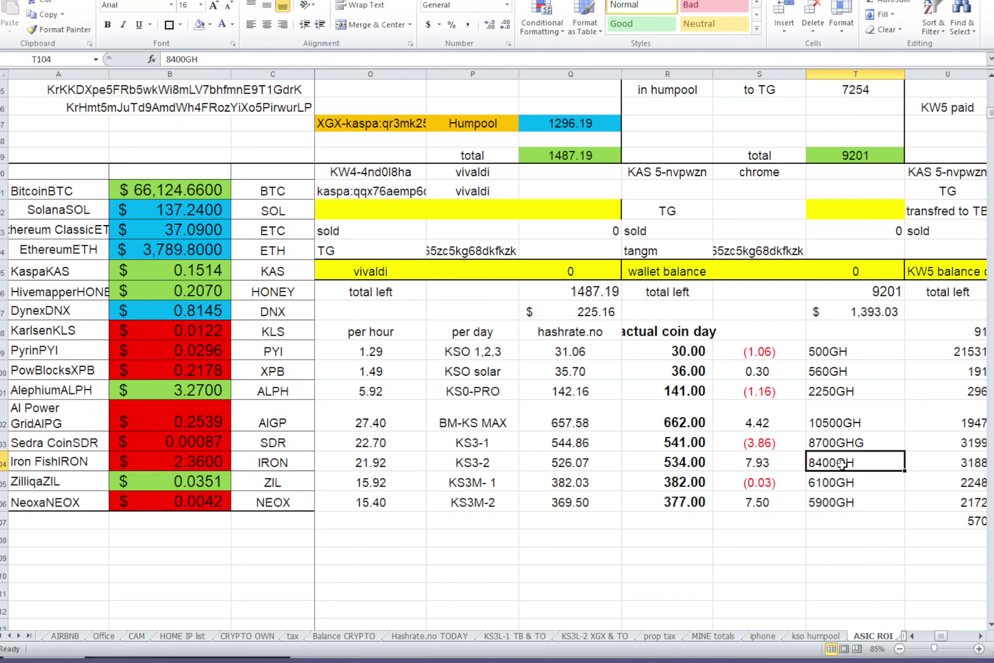
pyautogui.click(782, 464)
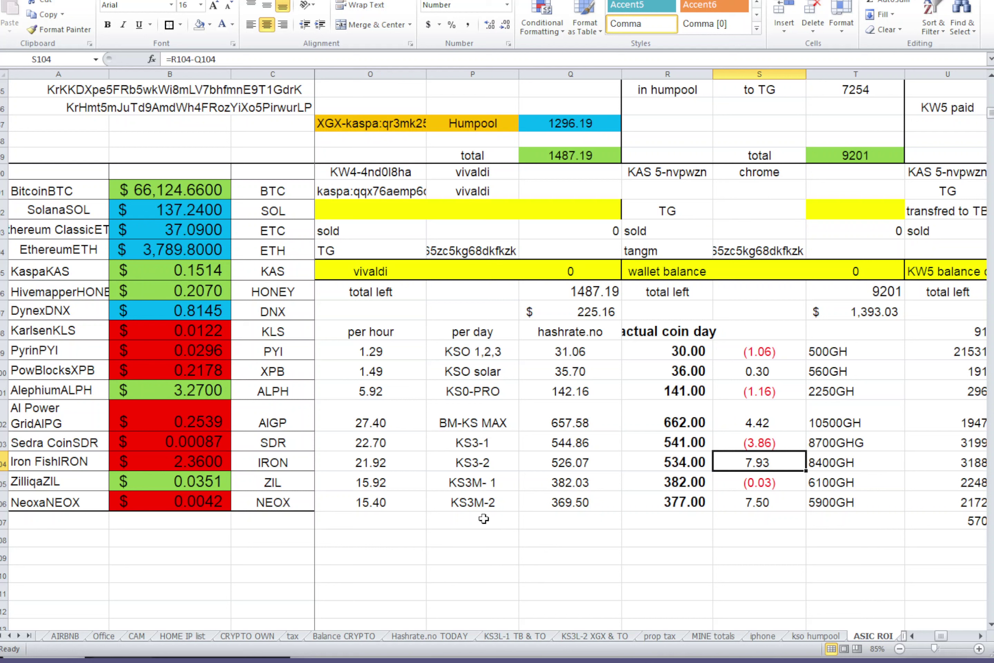
# Check the KS3M-2 actual coin day, hashrate and difference from hashrate.no in row 106.
pyautogui.click(492, 505)
pyautogui.click(676, 508)
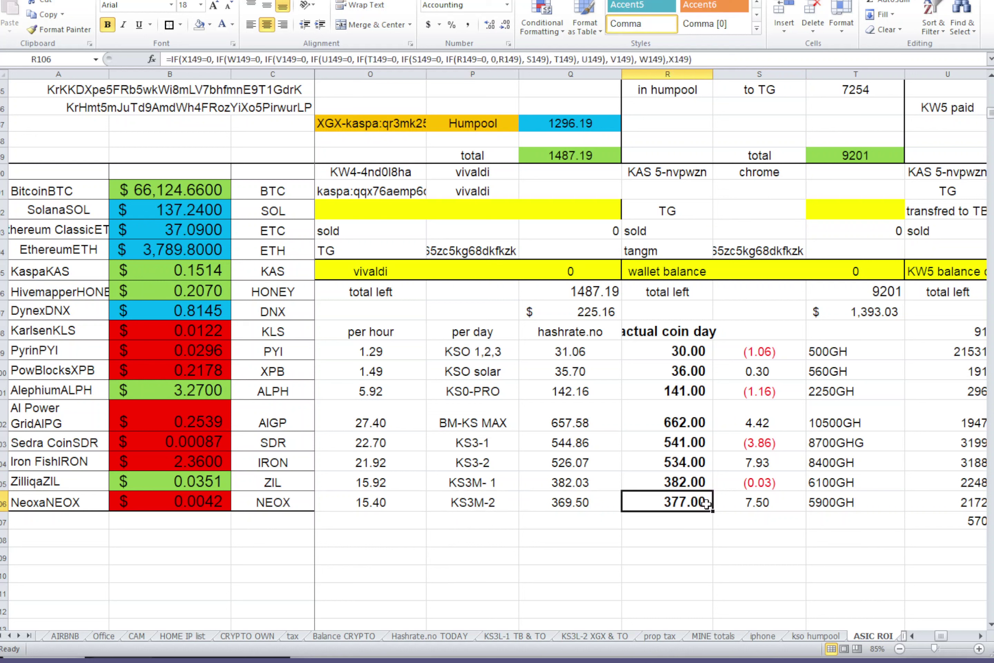
pyautogui.click(838, 506)
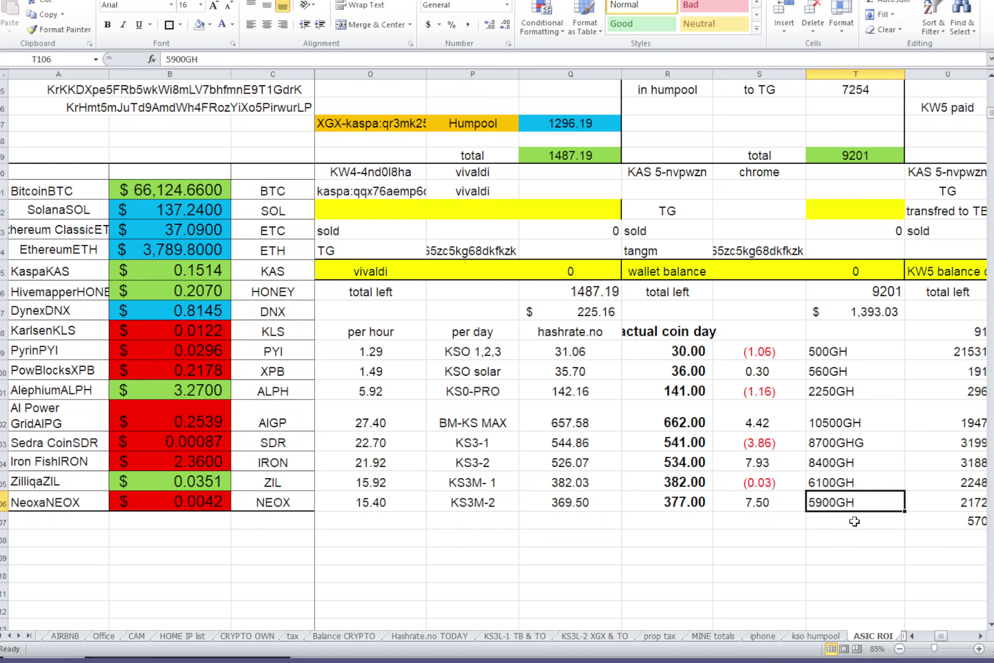
pyautogui.click(763, 505)
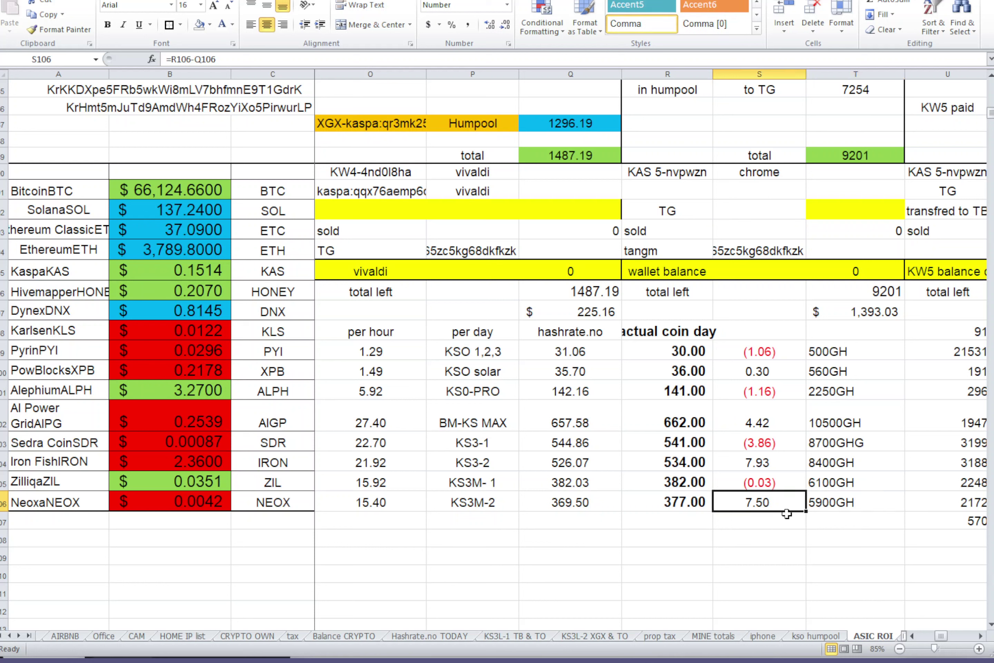
# Review the larger miners from BM-KS MAX to KS3M-2 in O102:T106, then all miners' differences in S99:S106.
pyautogui.moveTo(478, 425); pyautogui.dragTo(488, 510)
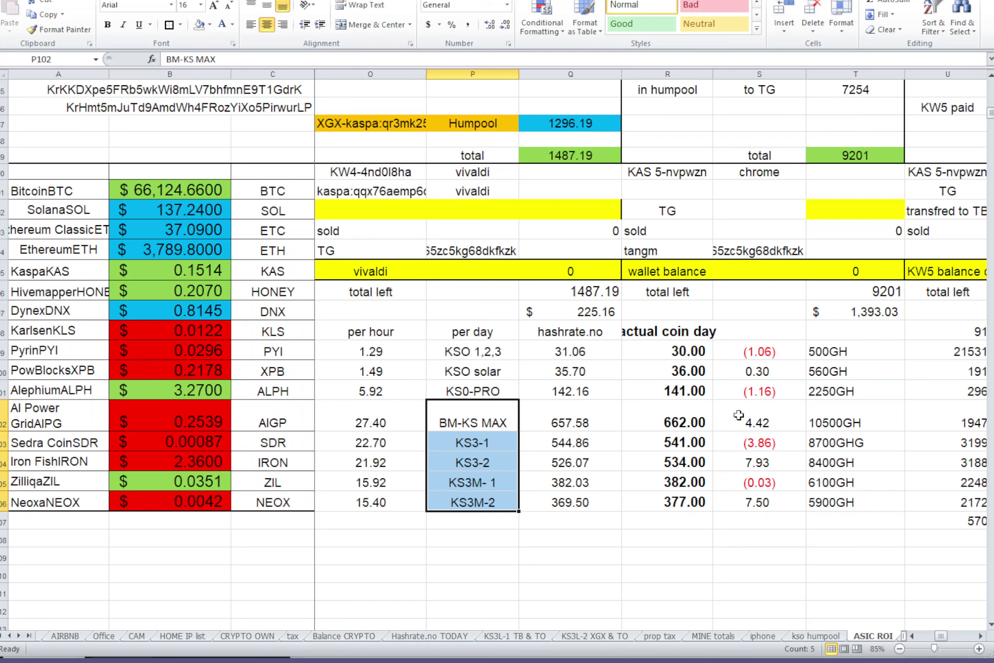
pyautogui.moveTo(867, 423); pyautogui.dragTo(392, 502)
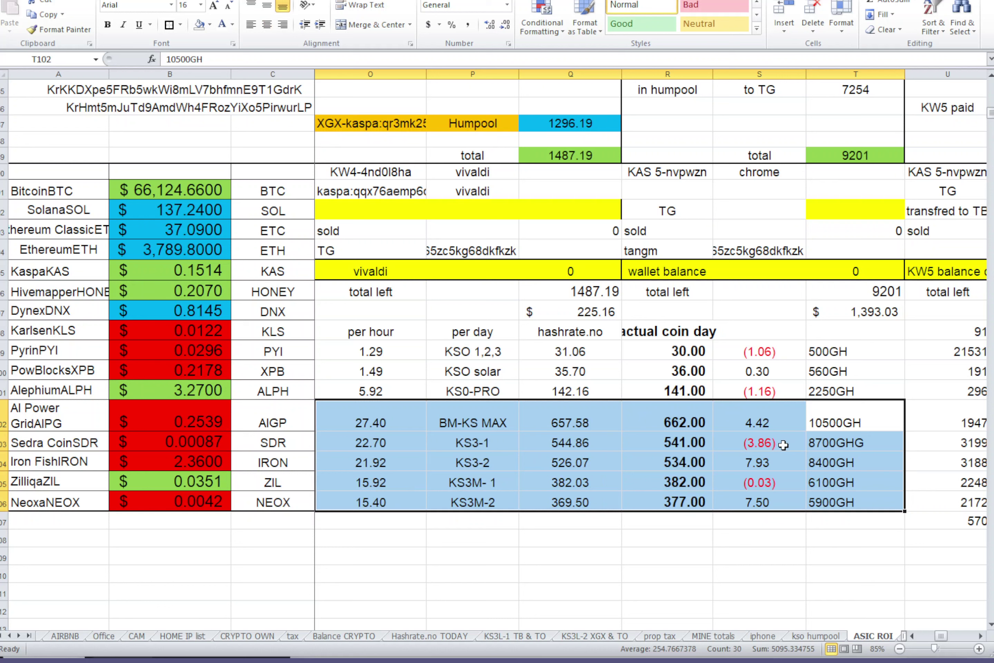
pyautogui.click(835, 444)
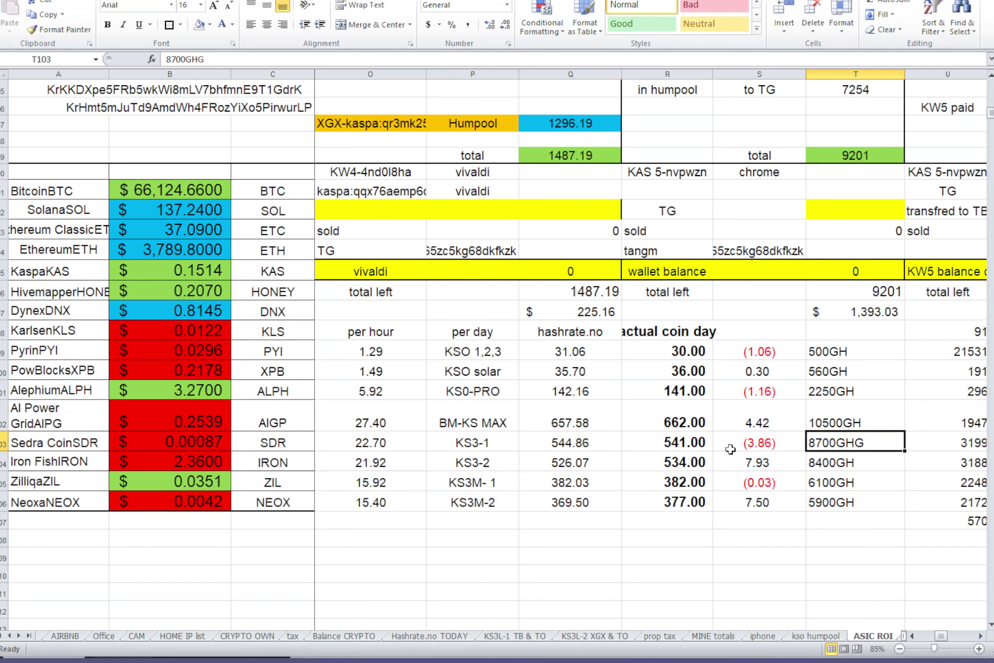
pyautogui.moveTo(765, 355); pyautogui.dragTo(766, 505)
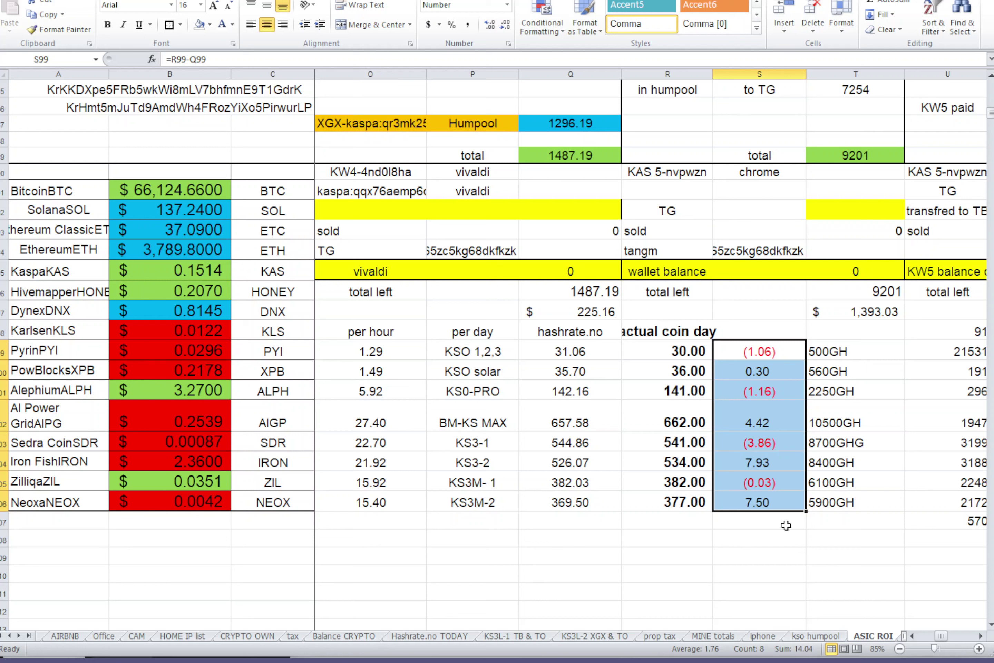
# Look over the ASIC ROI tables, the miner estimate comparison and the daily pool log starting 4-Mar.
pyautogui.scroll(-3, 404, 376)
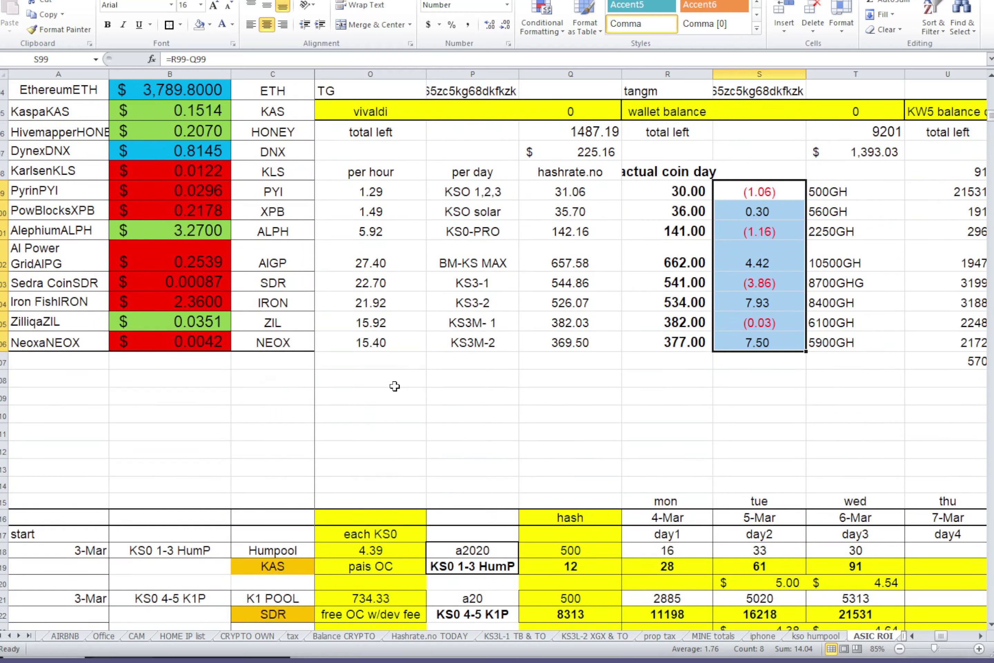
pyautogui.scroll(20, 397, 381)
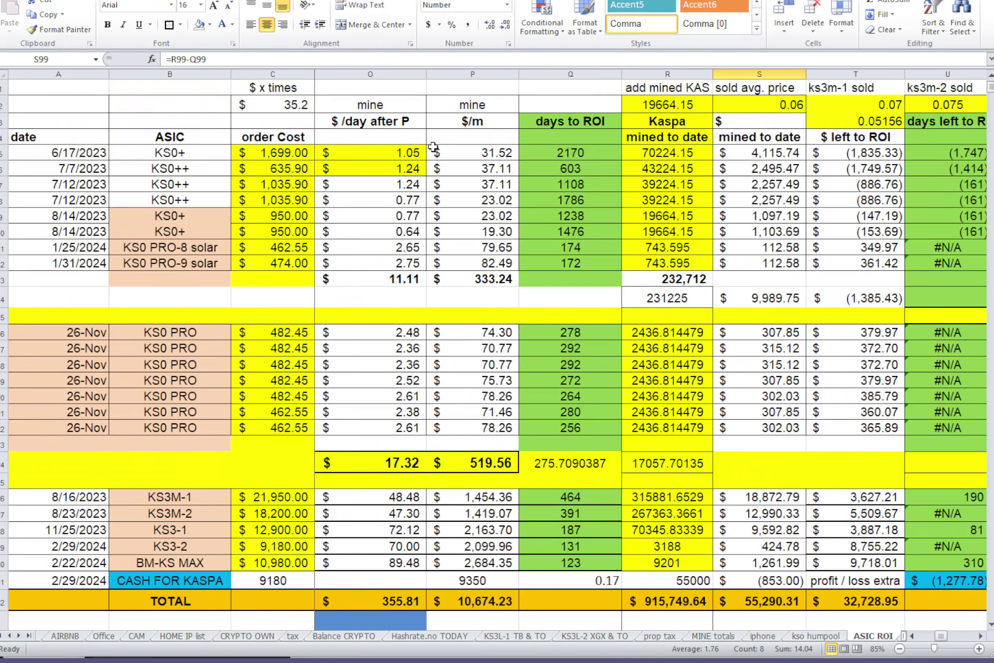
pyautogui.scroll(-20, 547, 335)
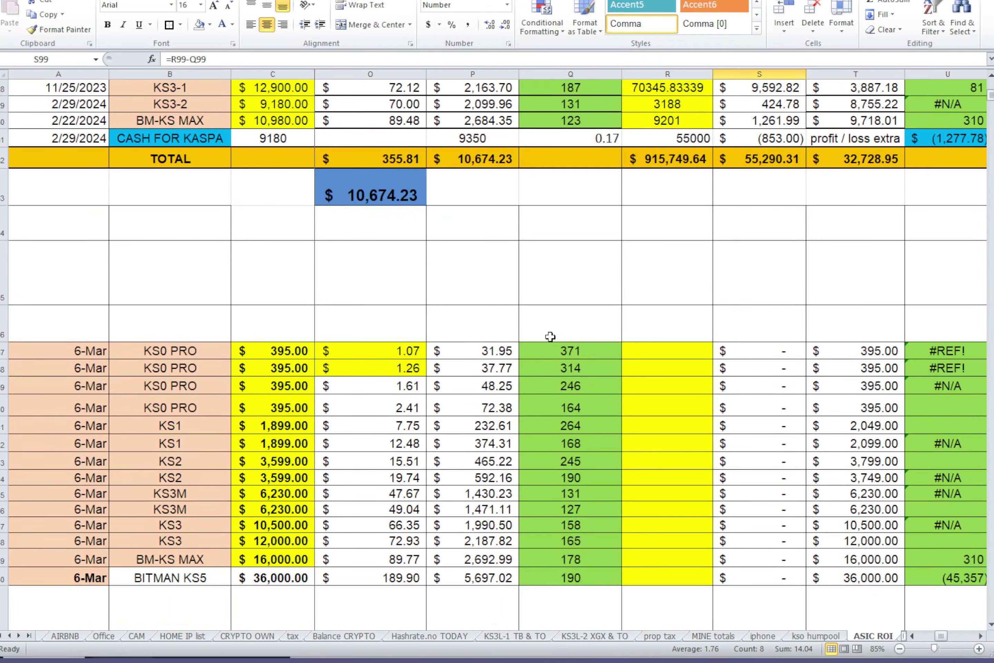
pyautogui.scroll(-11, 551, 337)
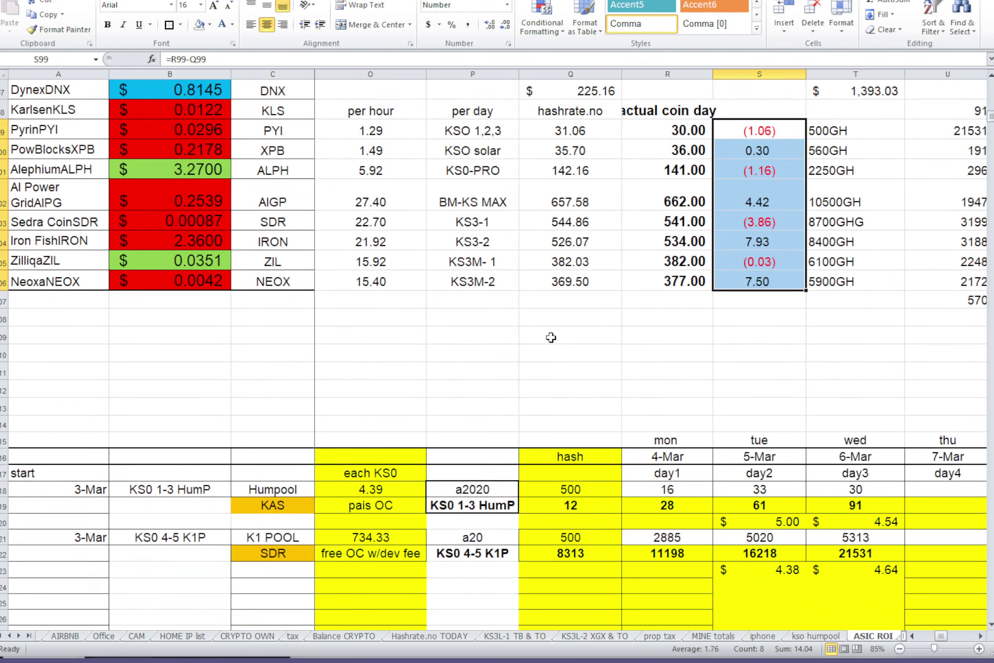
pyautogui.scroll(-4, 551, 338)
pyautogui.scroll(11, 551, 338)
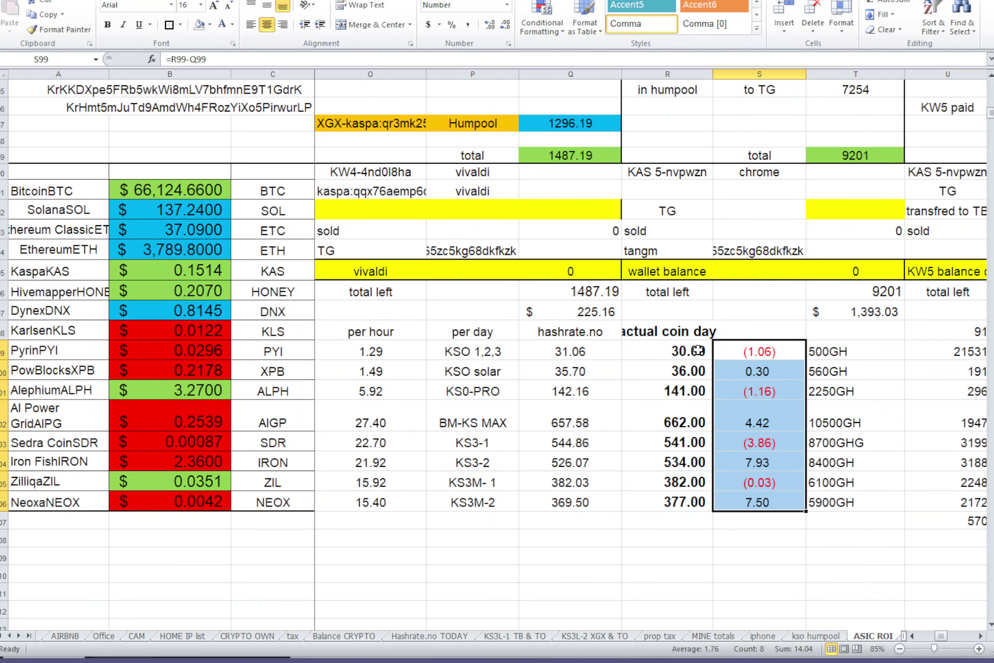
pyautogui.scroll(-2, 440, 398)
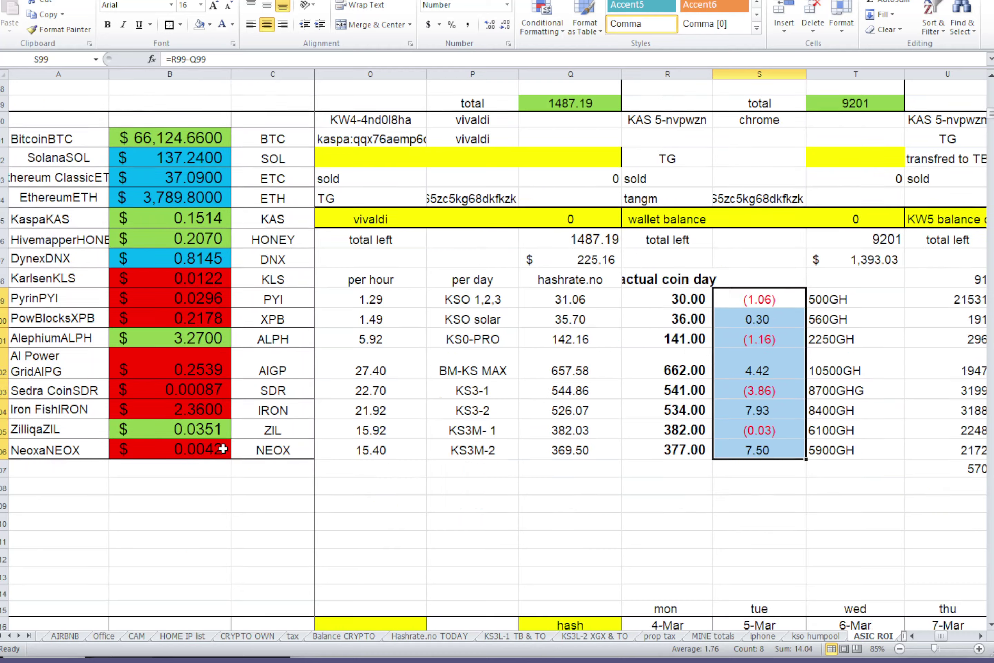
# Set the current network hashrate (Now HR in PH) in G2 of the ASIC ROI sheet to 174.
pyautogui.scroll(20, 470, 372)
pyautogui.moveTo(941, 635); pyautogui.dragTo(919, 635)
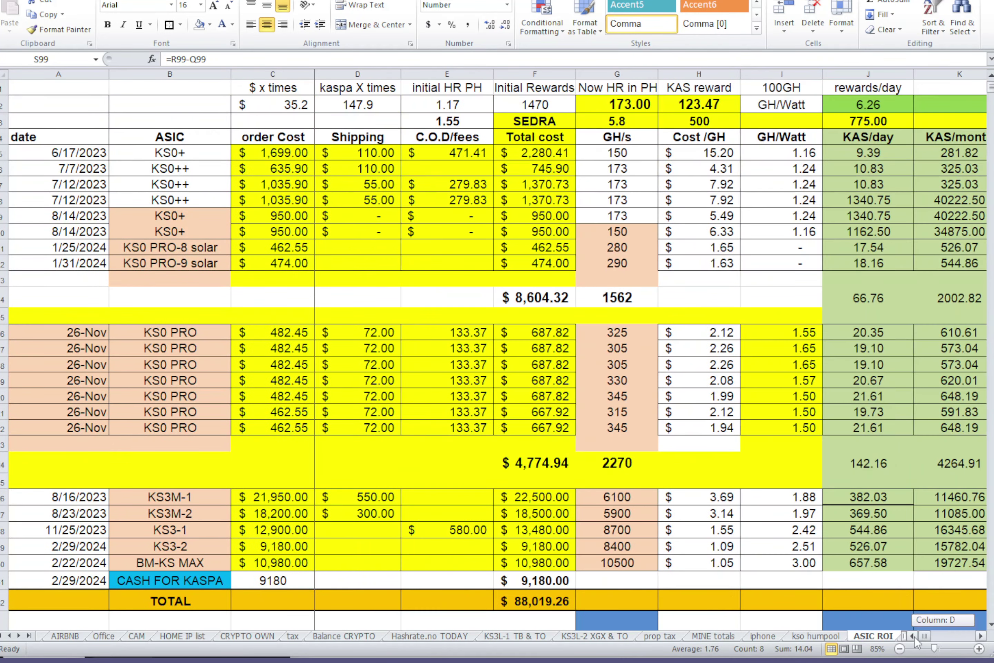
pyautogui.click(599, 104)
pyautogui.write('174')
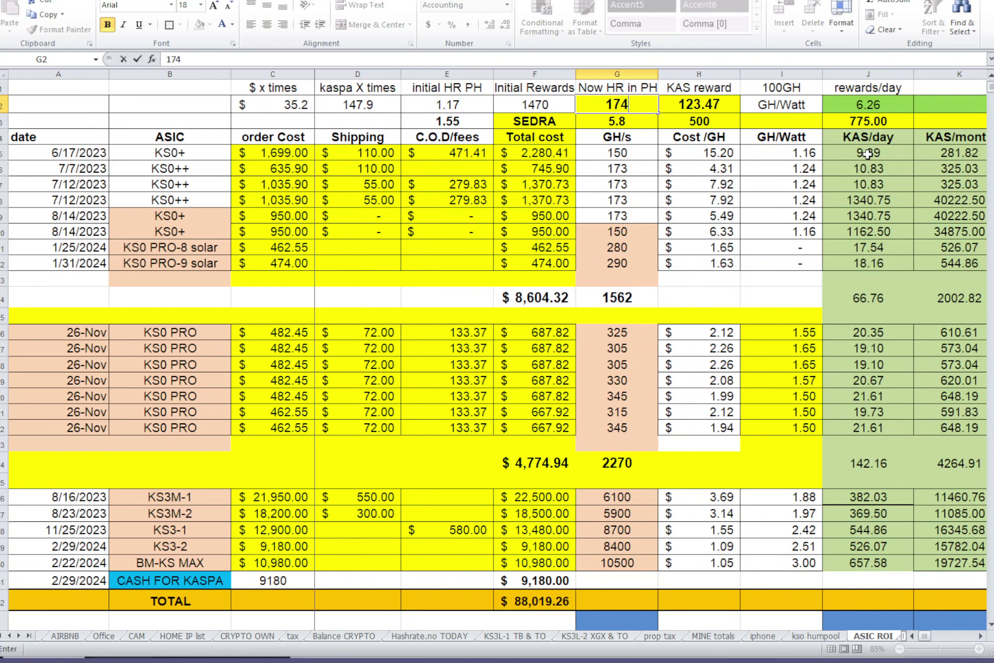
pyautogui.press('Return')
# Check the recalculated hashrate.no estimates against the actual coin day values, reviewing all miners' differences in S99:S106.
pyautogui.scroll(-20, 990, 322)
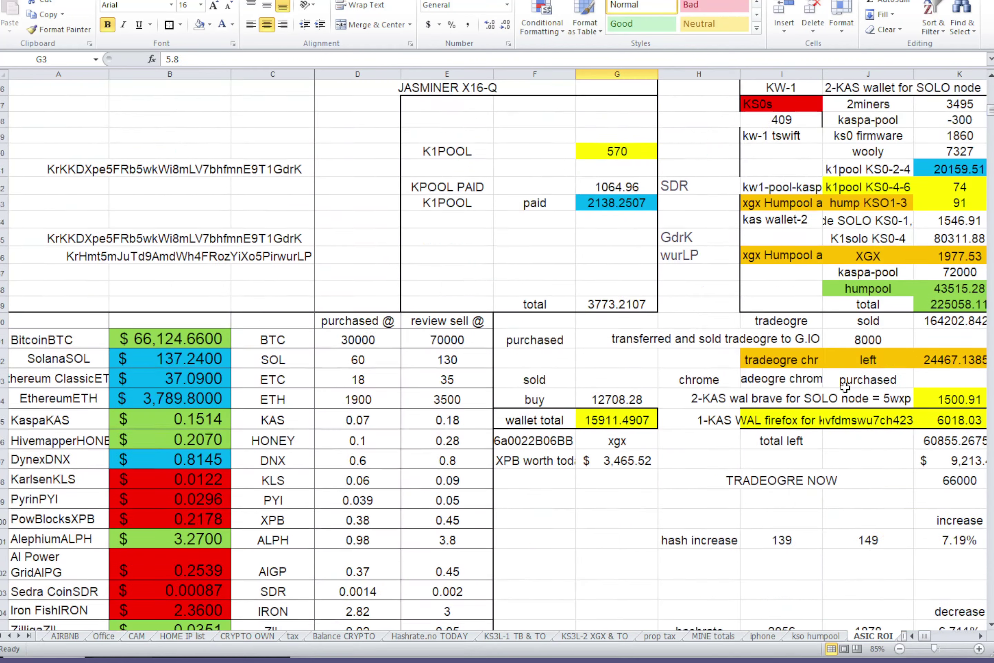
pyautogui.scroll(1, 852, 404)
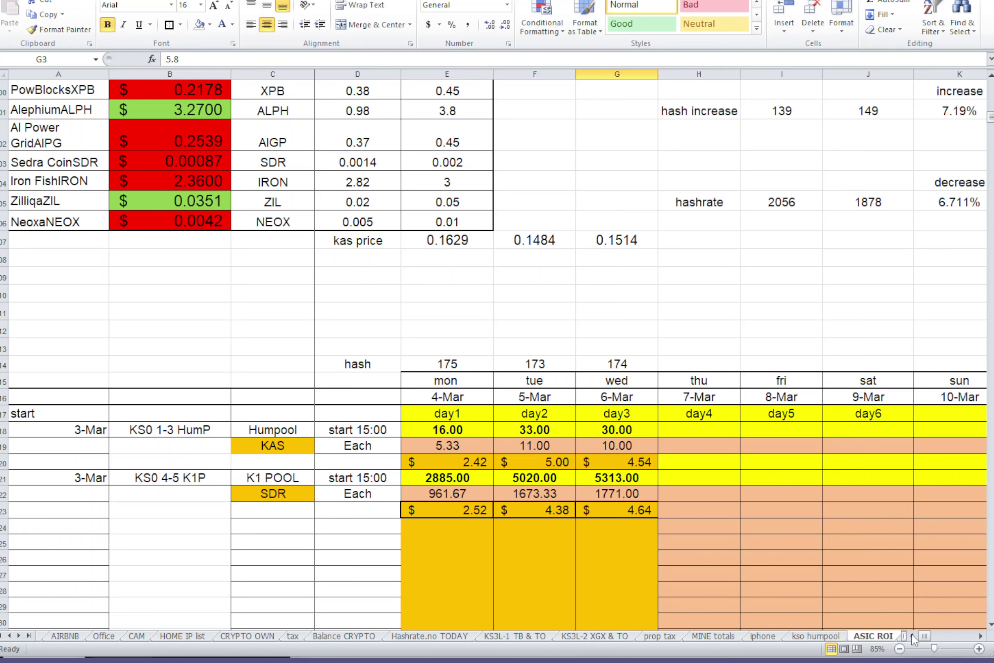
pyautogui.moveTo(922, 637); pyautogui.dragTo(941, 640)
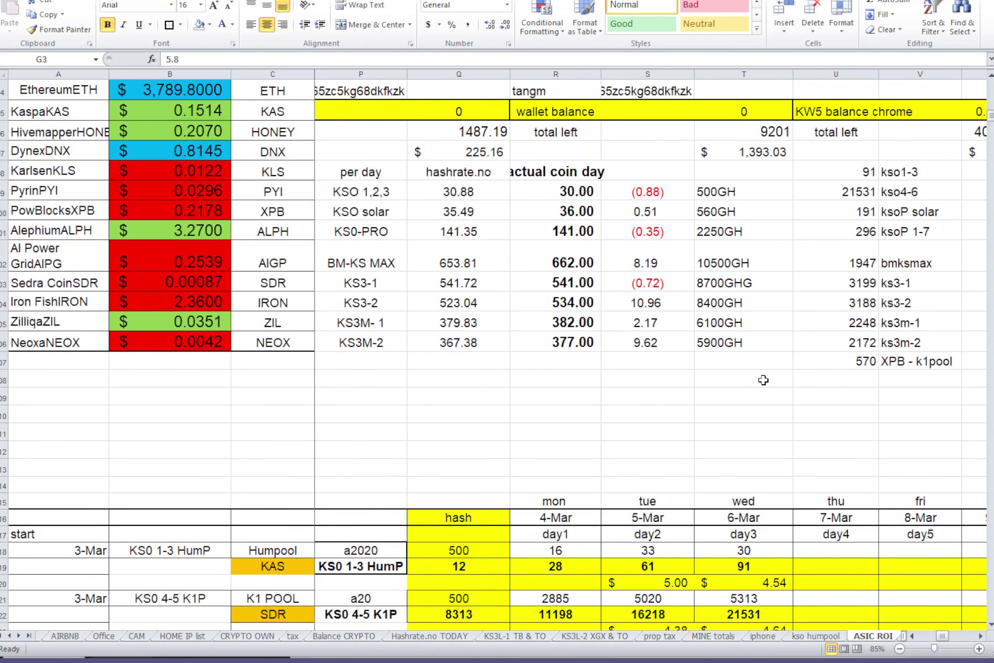
pyautogui.scroll(2, 770, 385)
pyautogui.moveTo(651, 191); pyautogui.dragTo(640, 339)
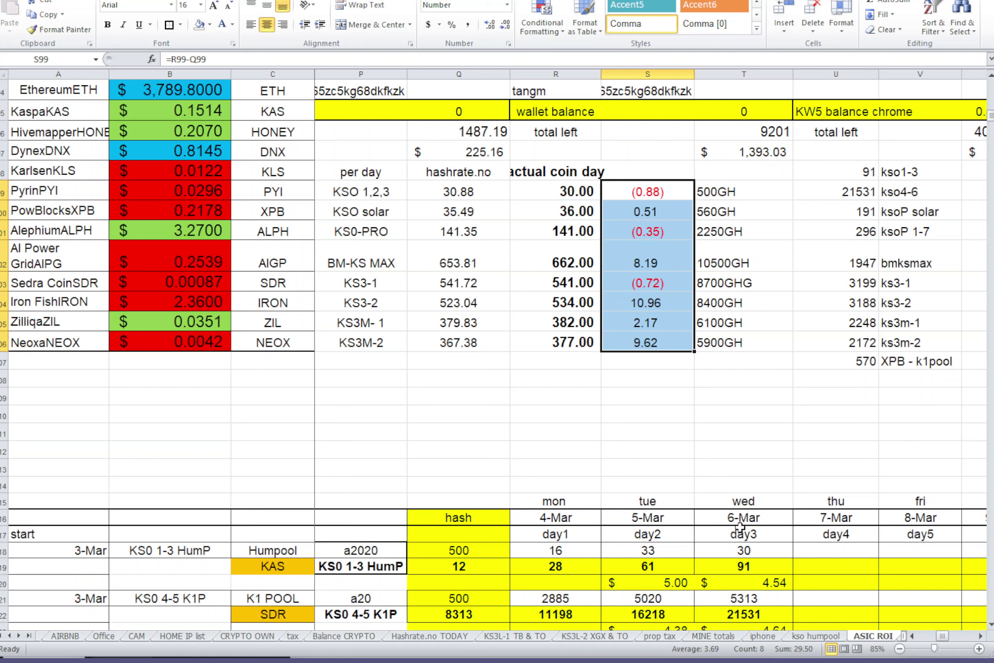
pyautogui.click(582, 465)
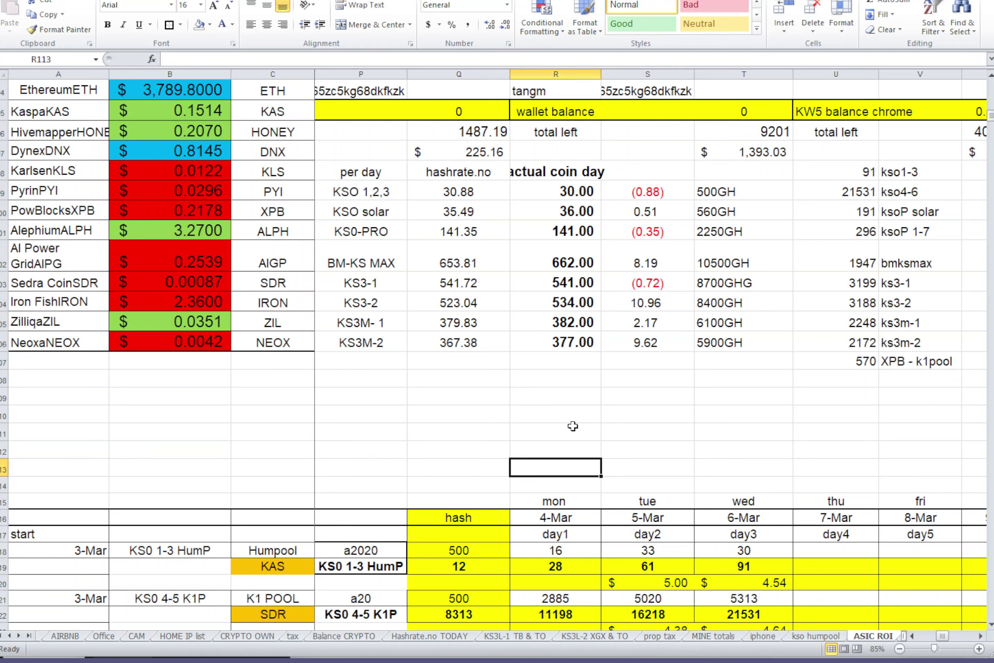
pyautogui.click(588, 363)
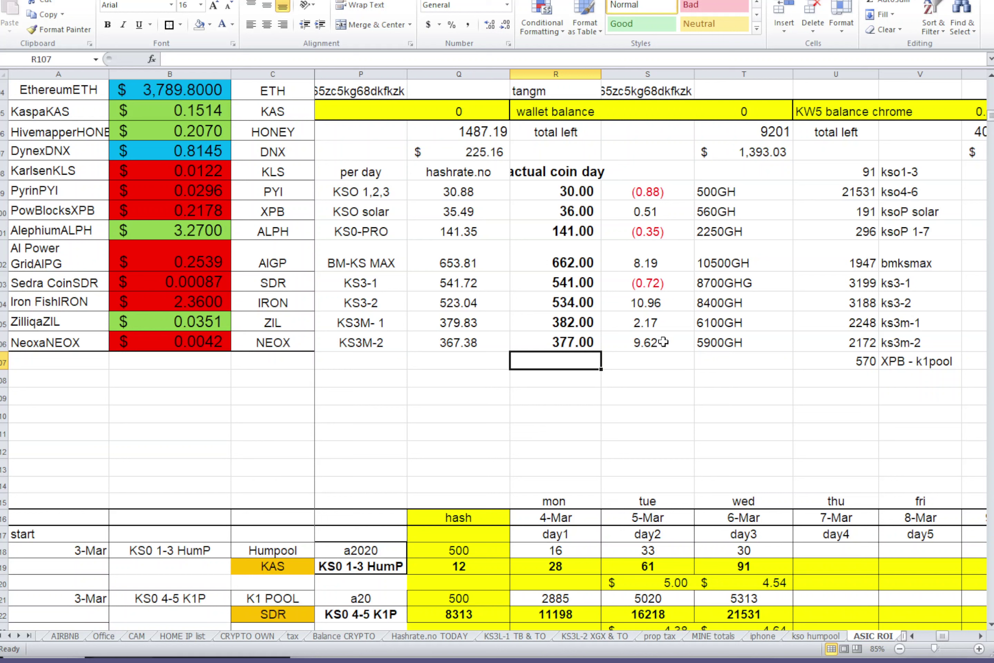
# Examine the KS3-1 entry in row 103, including its difference from hashrate.no in S103 and its hashrate in T103.
pyautogui.click(648, 281)
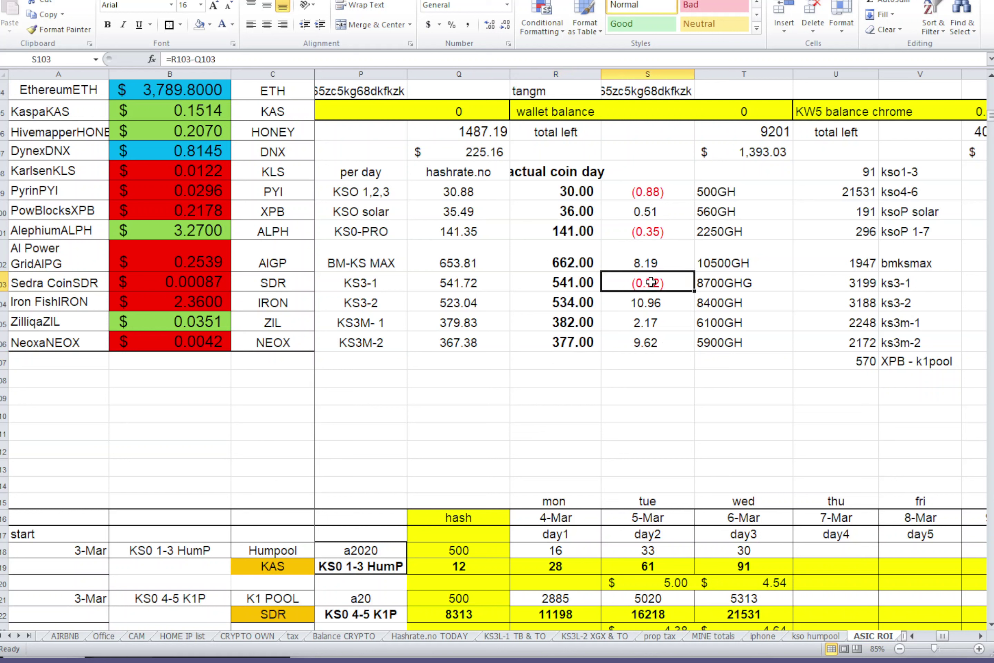
pyautogui.click(383, 287)
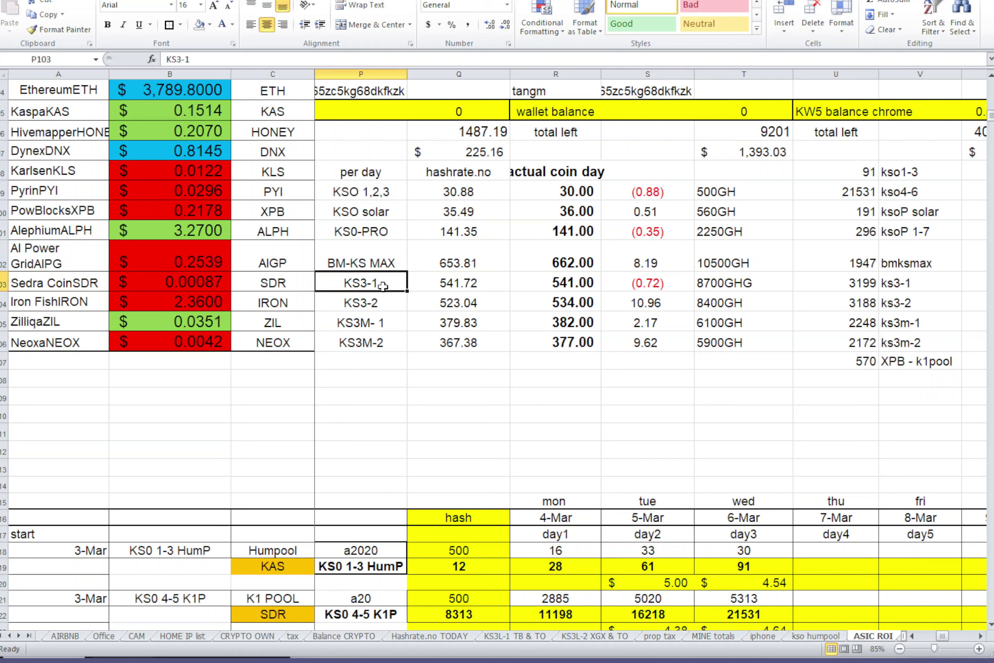
pyautogui.click(662, 283)
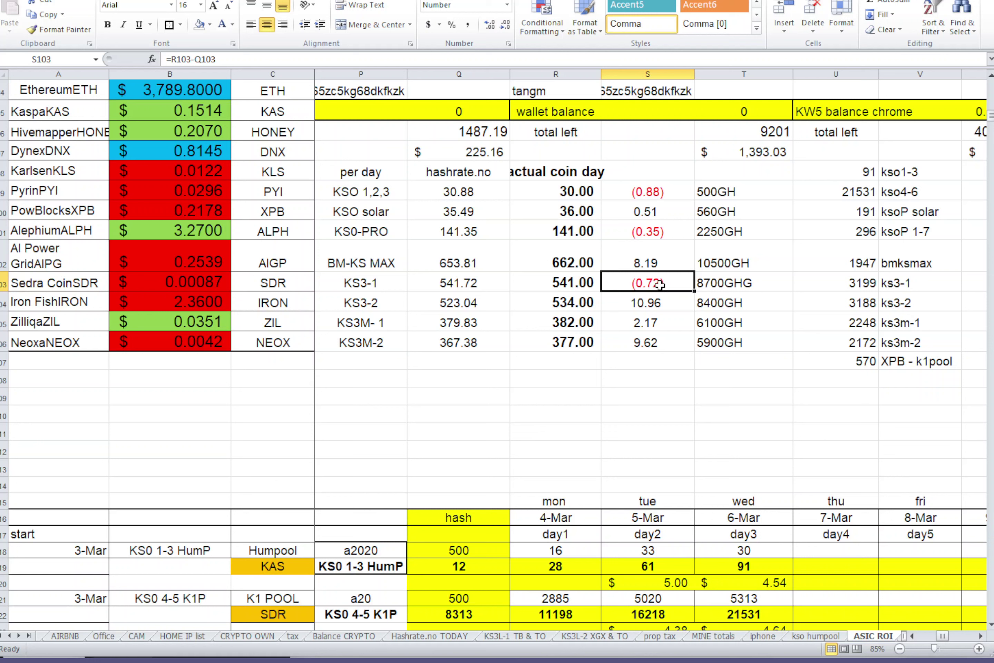
pyautogui.click(722, 282)
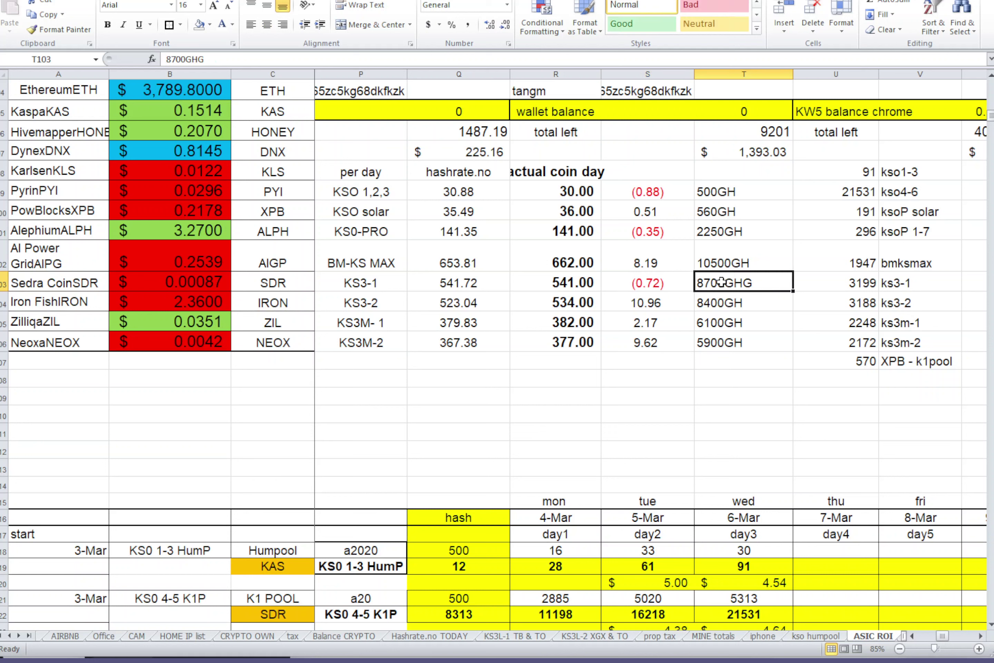
pyautogui.click(659, 283)
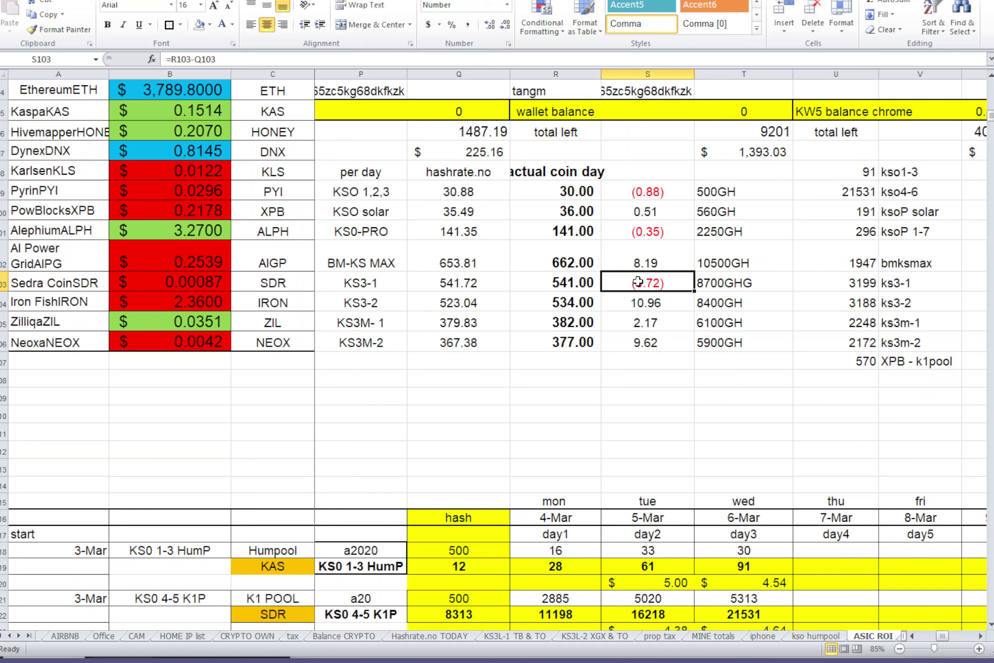
pyautogui.click(577, 282)
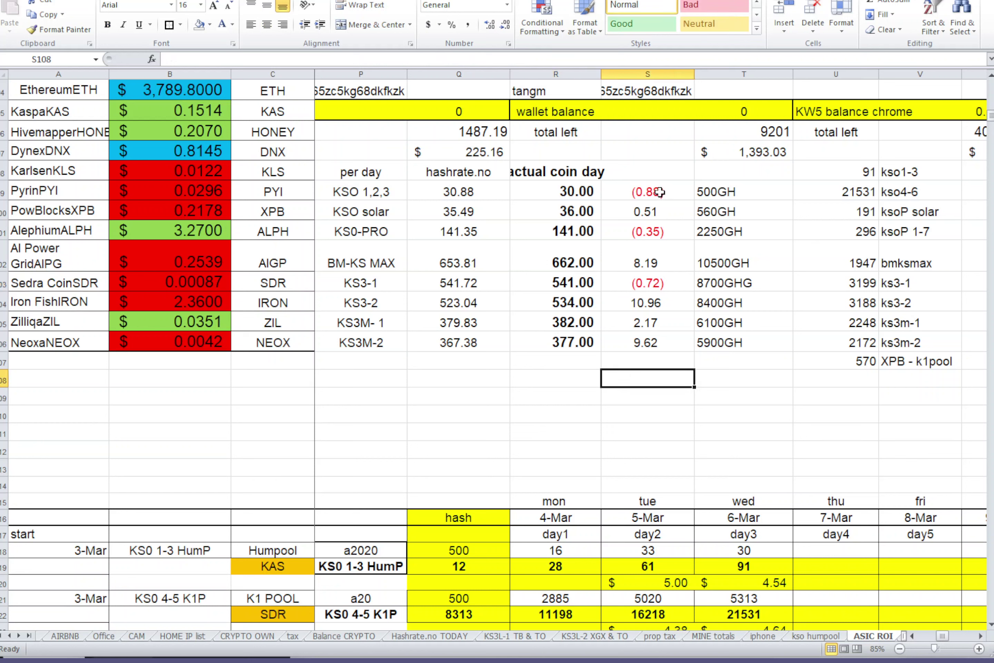
# Review the differences in S99:S106, switch to IceRiver Monitor to check the KS3's average hashrate and pool, and close the monitor.
pyautogui.moveTo(660, 194); pyautogui.dragTo(646, 336)
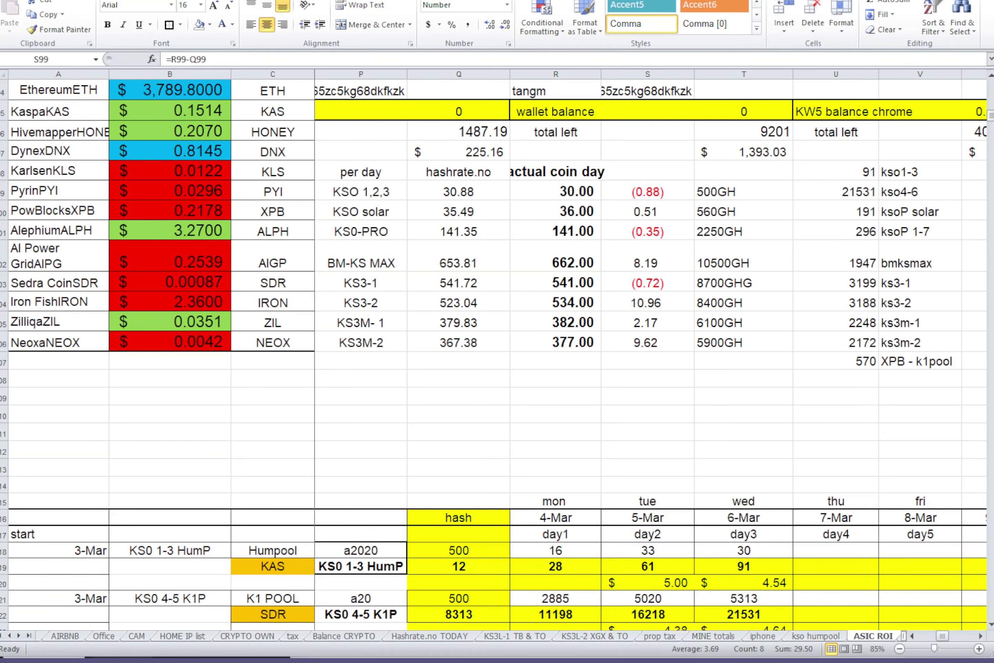
pyautogui.hotkey('alt', 'Tab')
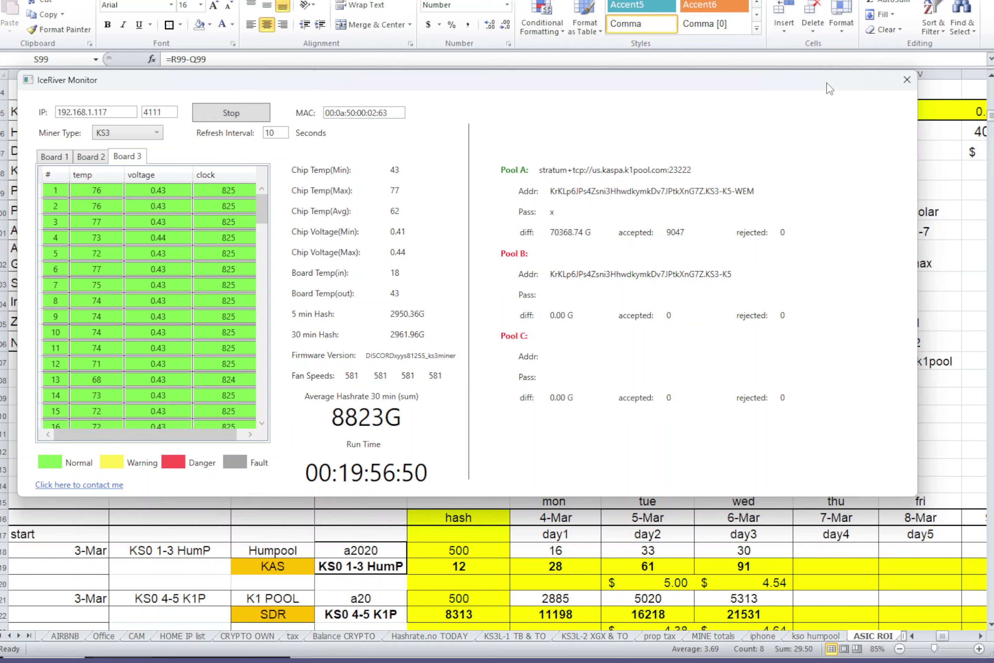
pyautogui.click(907, 79)
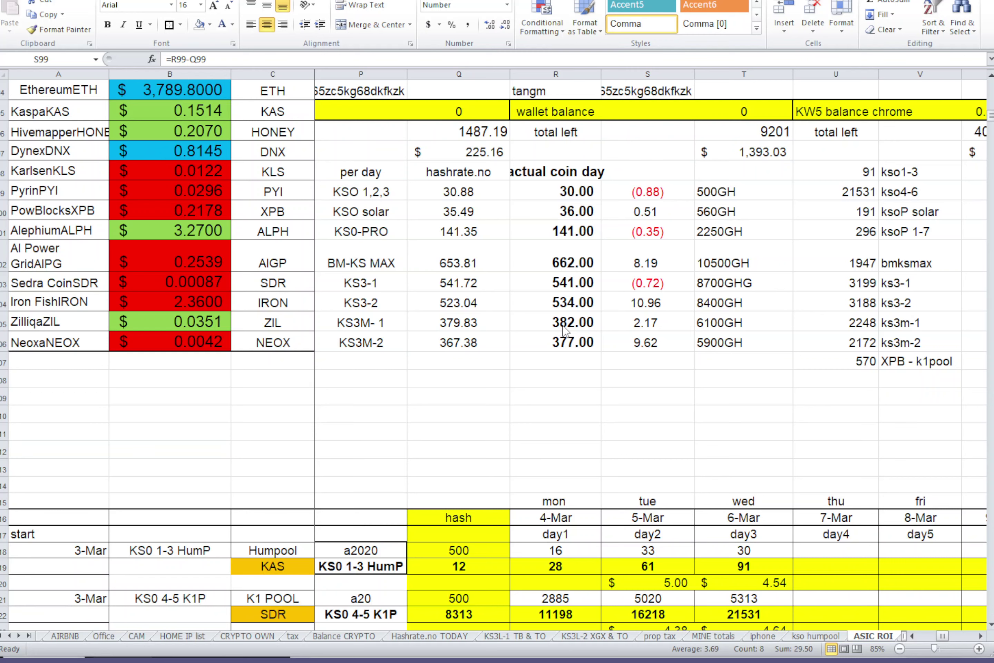
# Compare the daily pool log starting 4-Mar with the miners' differences from hashrate.no in S99:S106.
pyautogui.scroll(-3, 649, 378)
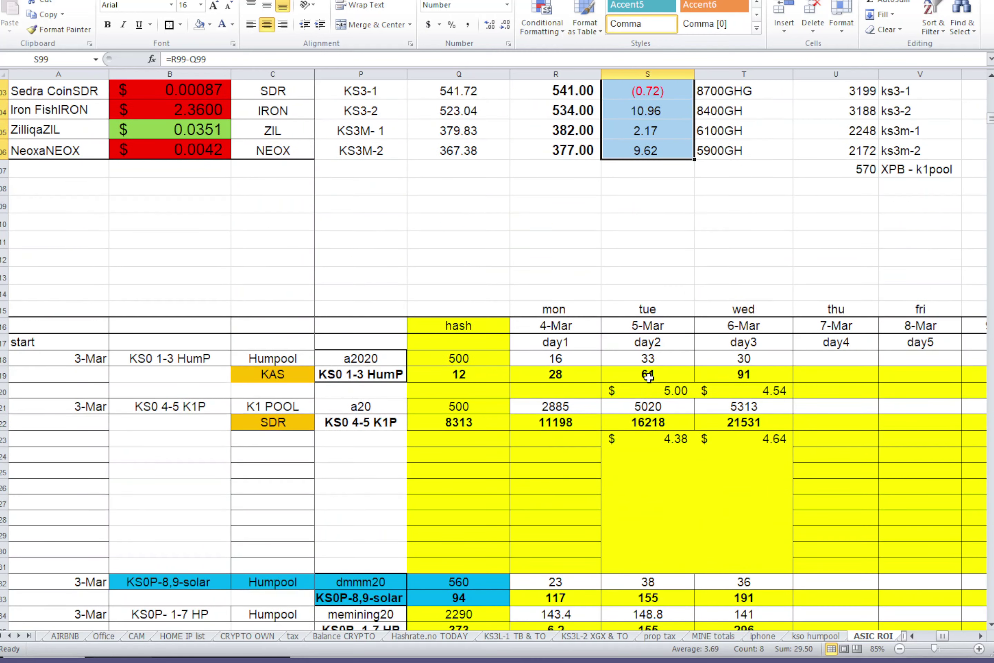
pyautogui.scroll(3, 649, 378)
pyautogui.click(592, 416)
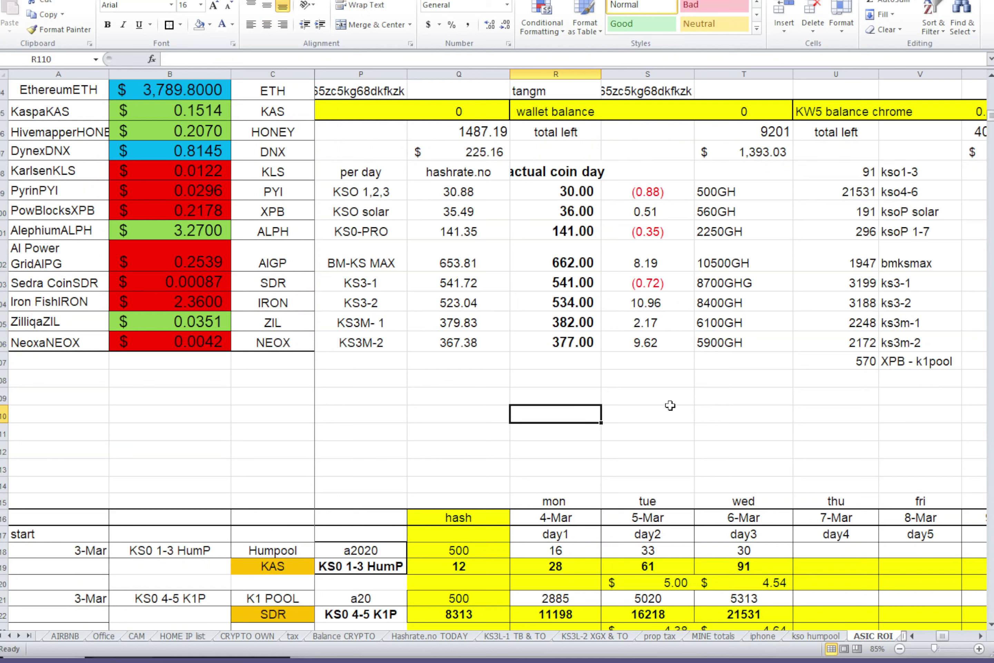
pyautogui.scroll(-1, 693, 397)
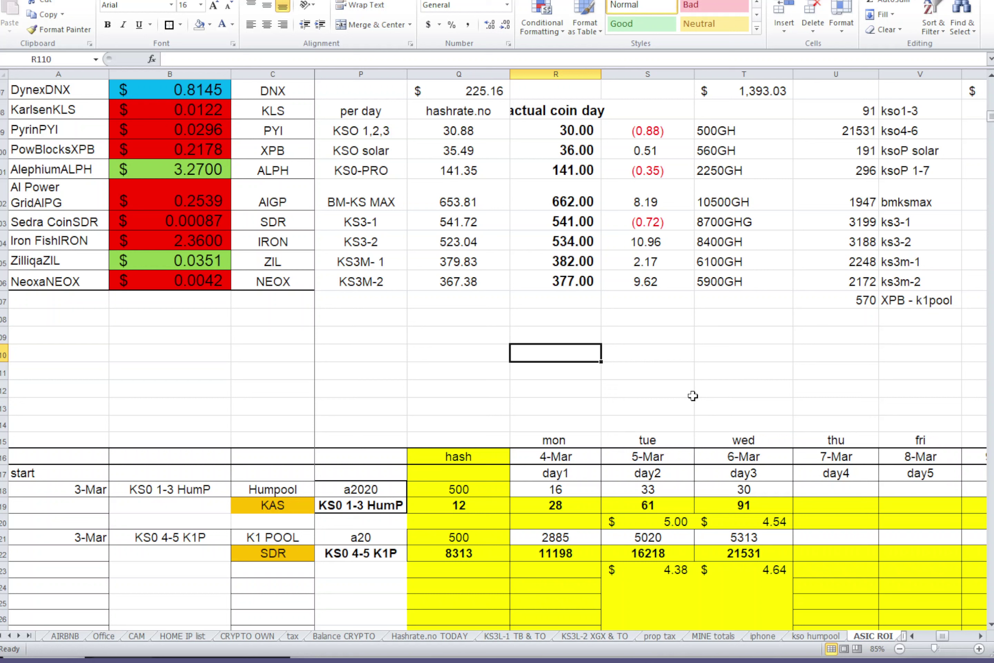
pyautogui.moveTo(663, 133); pyautogui.dragTo(664, 272)
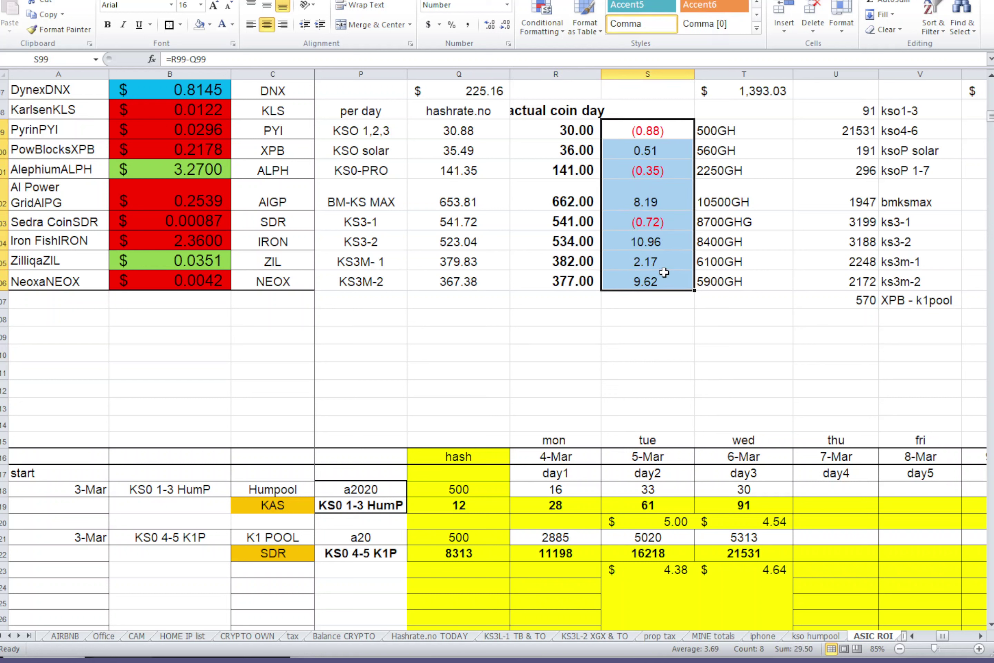
pyautogui.click(556, 347)
# Look over the February and March daily pool logs, the profit after power totals, and the wallet and miner ROI tables.
pyautogui.scroll(-2, 556, 346)
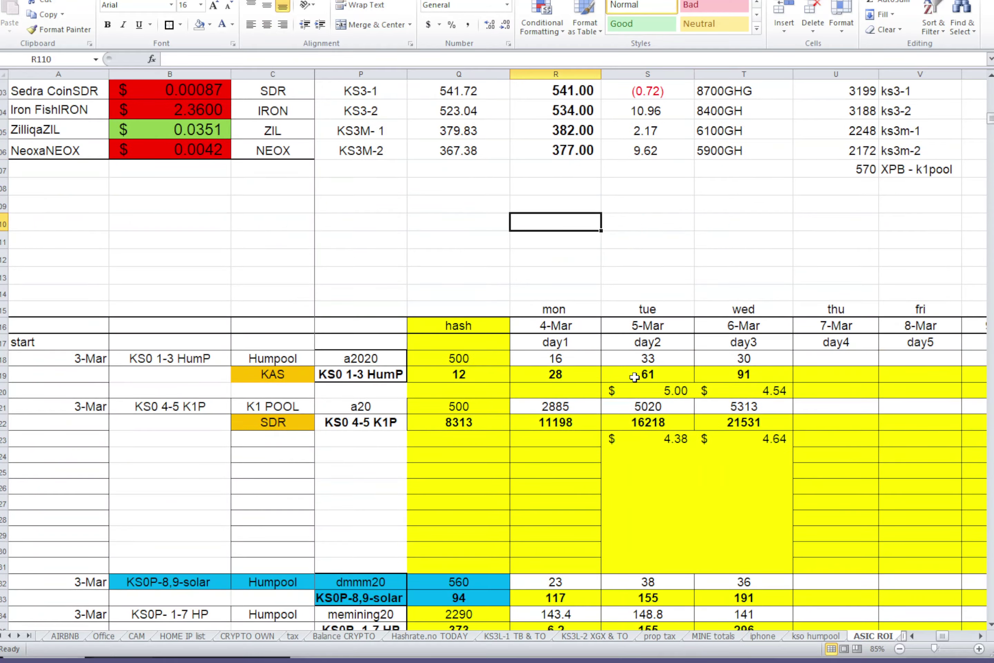
pyautogui.scroll(-20, 500, 364)
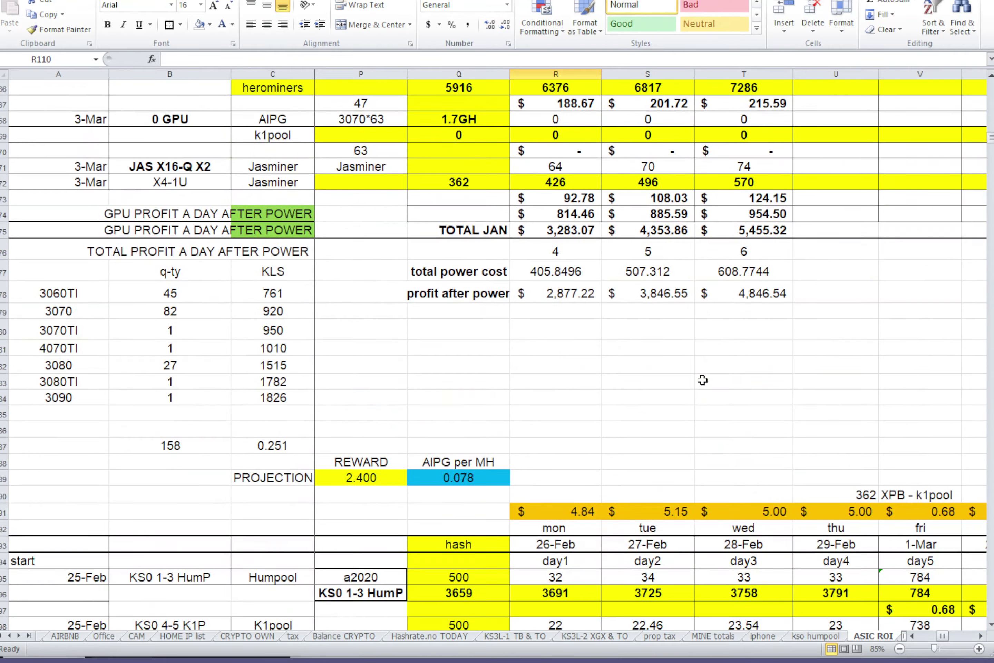
pyautogui.scroll(-20, 701, 378)
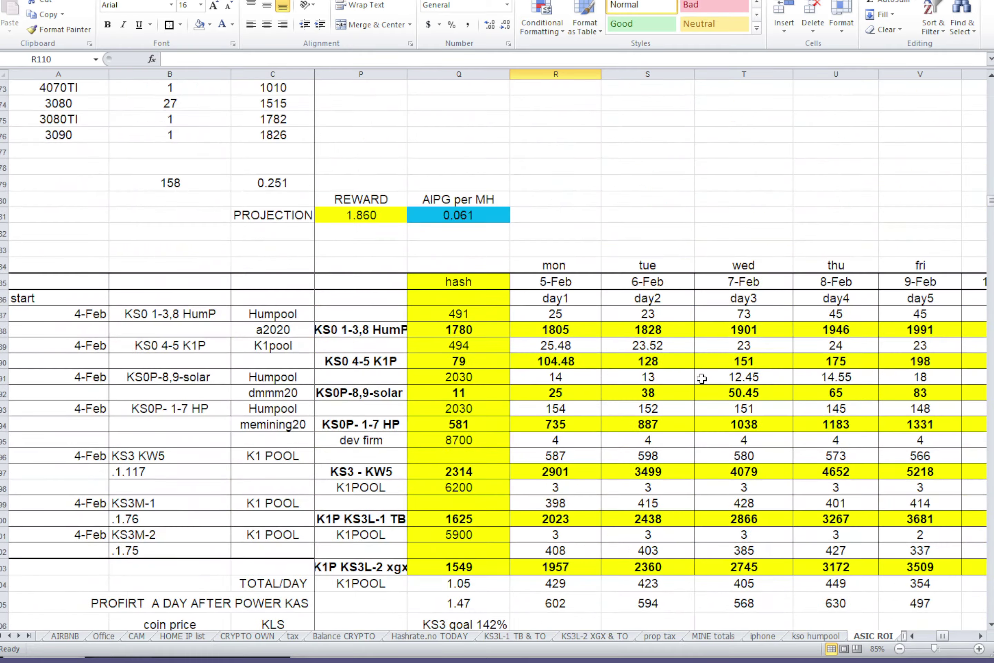
pyautogui.scroll(20, 702, 378)
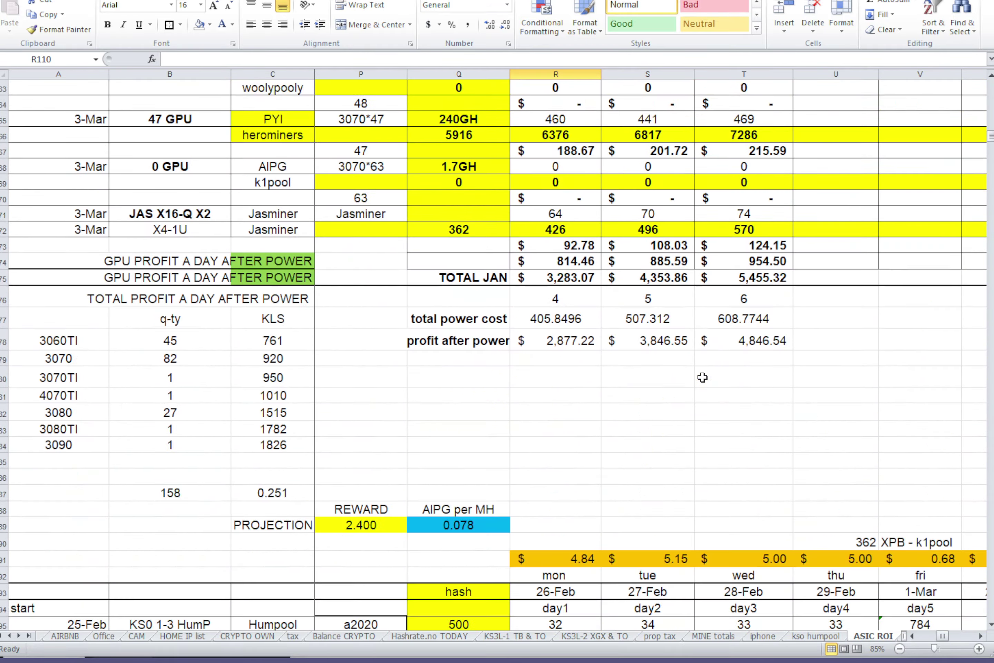
pyautogui.scroll(-15, 705, 375)
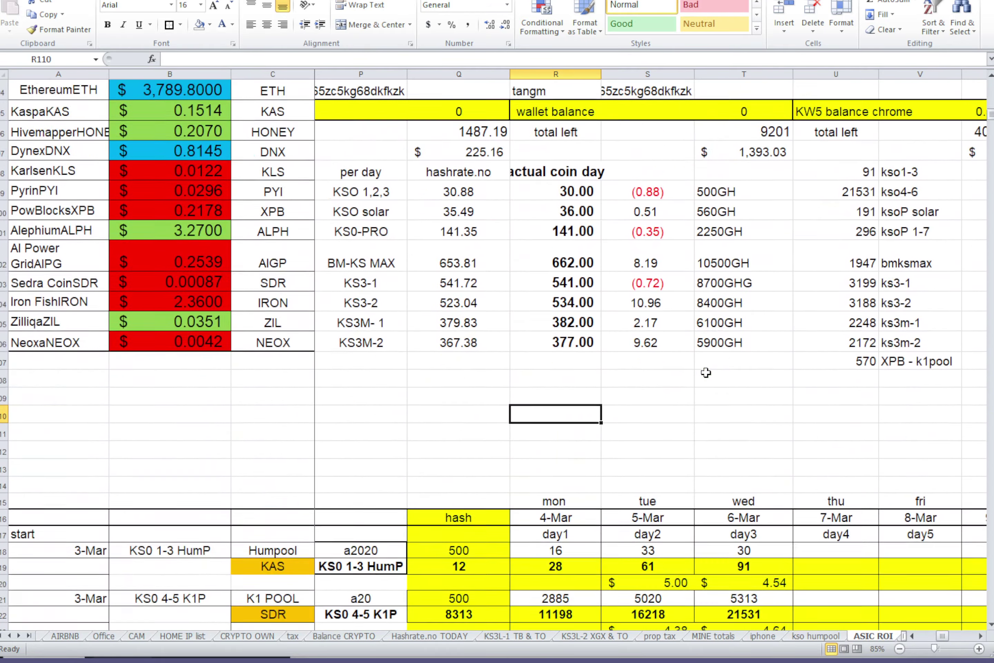
pyautogui.scroll(-1, 706, 373)
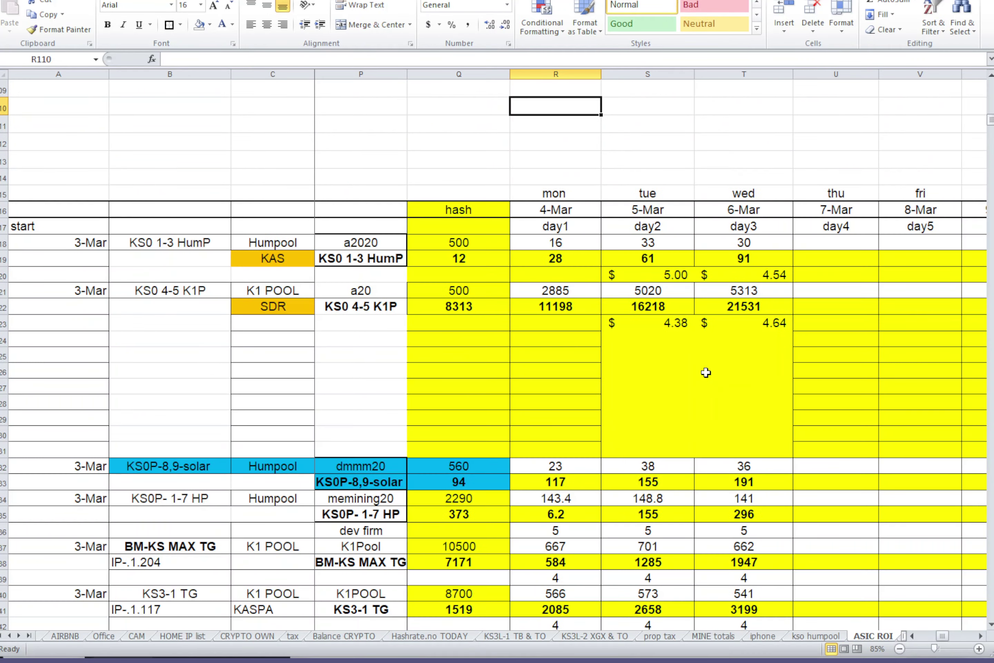
pyautogui.scroll(6, 706, 372)
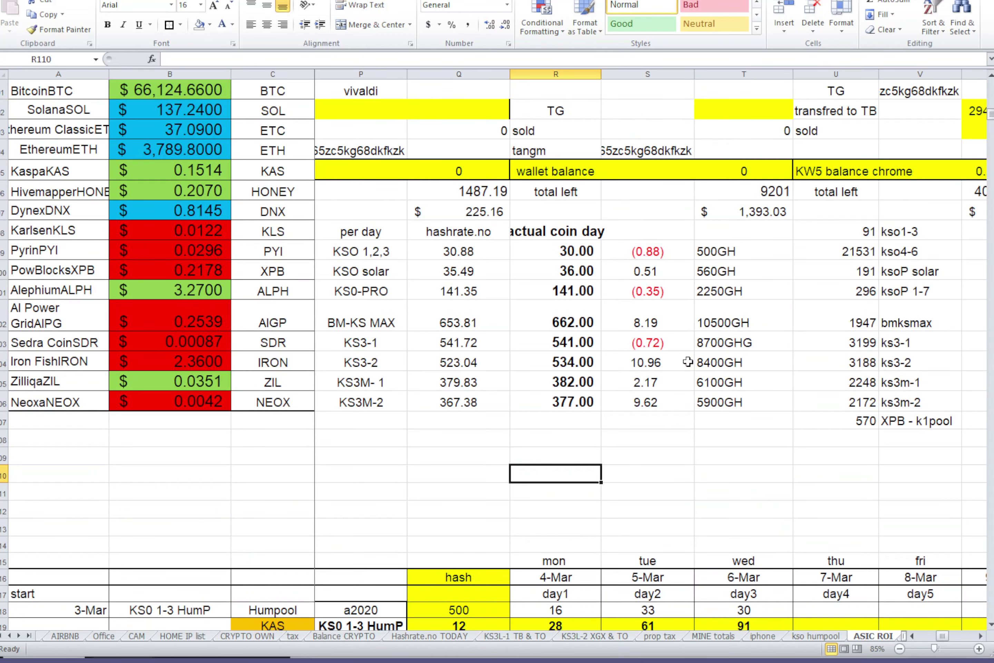
pyautogui.scroll(-1, 691, 363)
pyautogui.scroll(4, 688, 362)
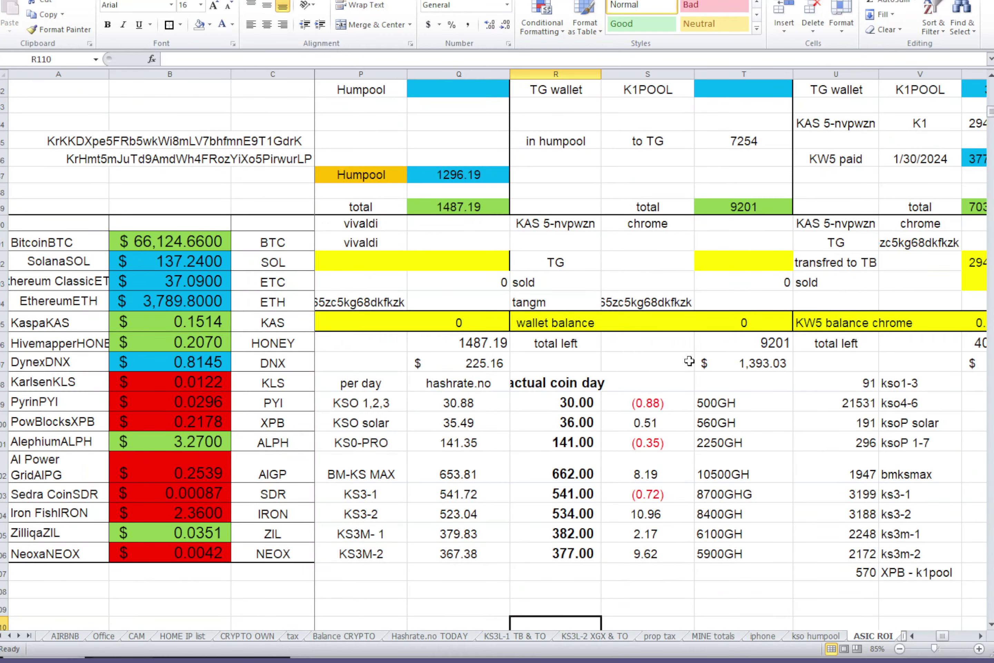
pyautogui.scroll(-8, 689, 361)
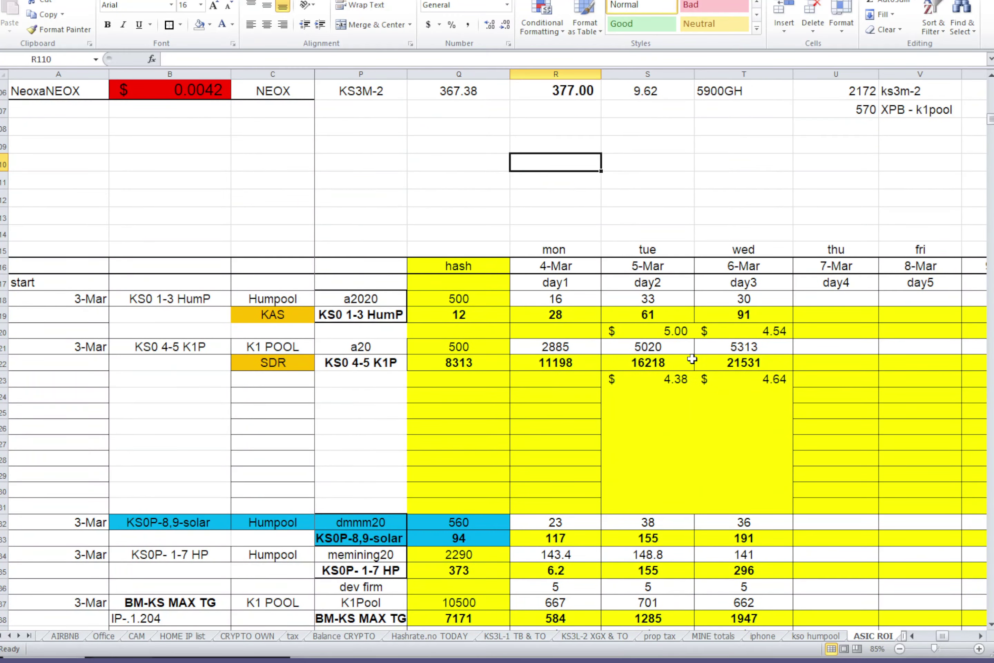
pyautogui.scroll(9, 597, 327)
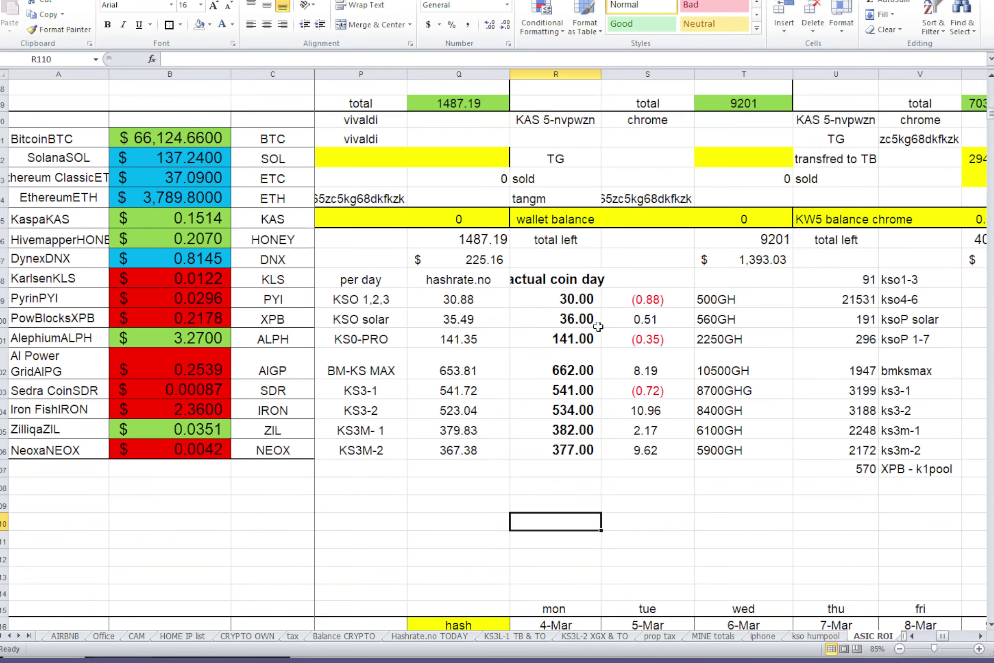
pyautogui.scroll(14, 599, 326)
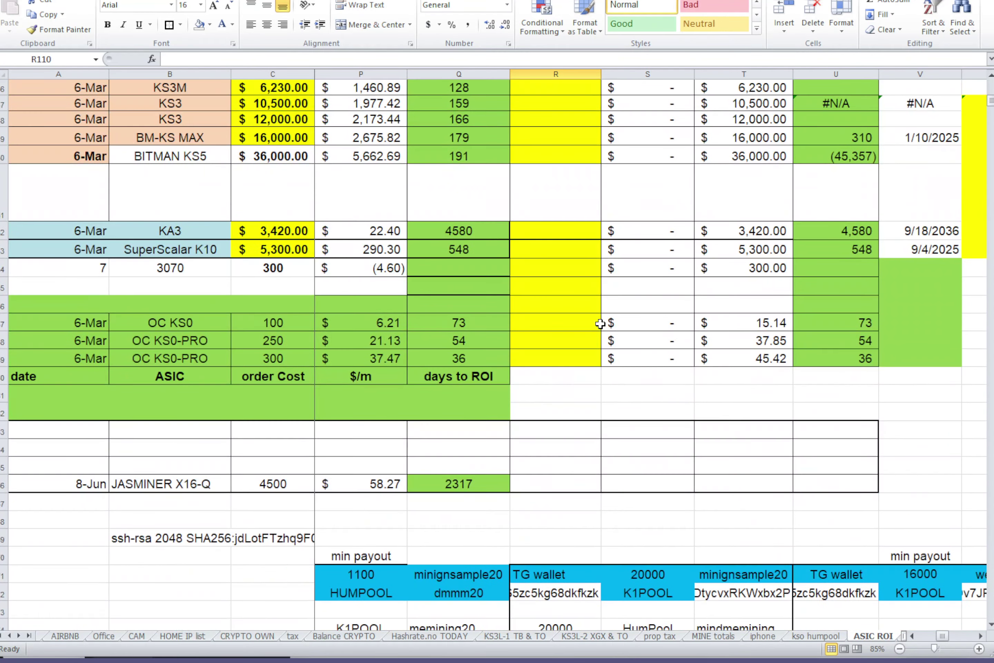
pyautogui.scroll(-15, 604, 322)
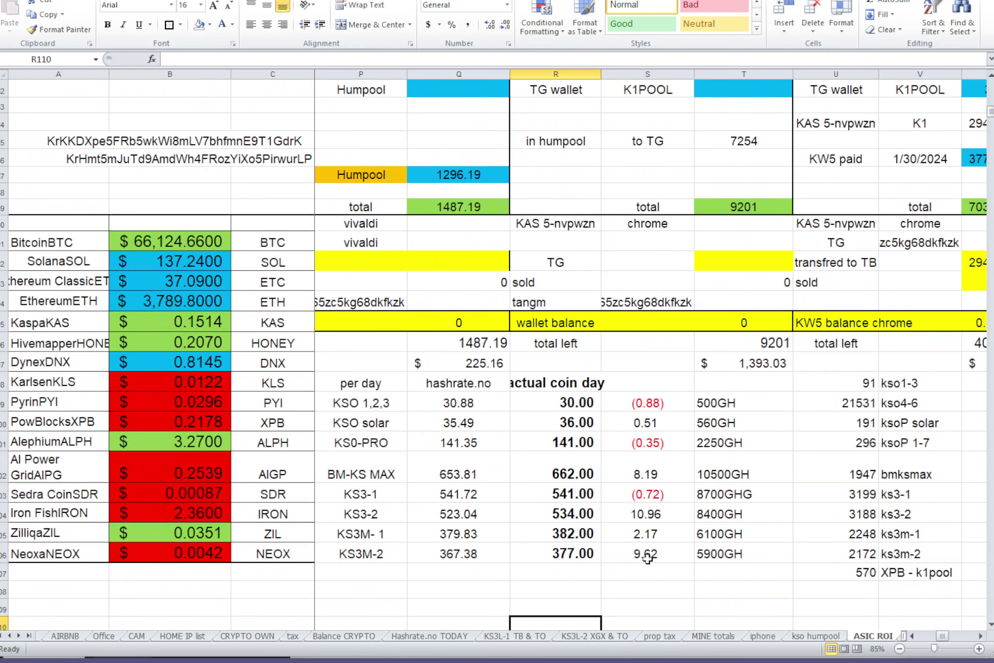
# Examine the BM-KS MAX comparison in P102:T102 and the formula behind its actual coin day in R102.
pyautogui.scroll(-1, 654, 556)
pyautogui.moveTo(389, 426); pyautogui.dragTo(710, 411)
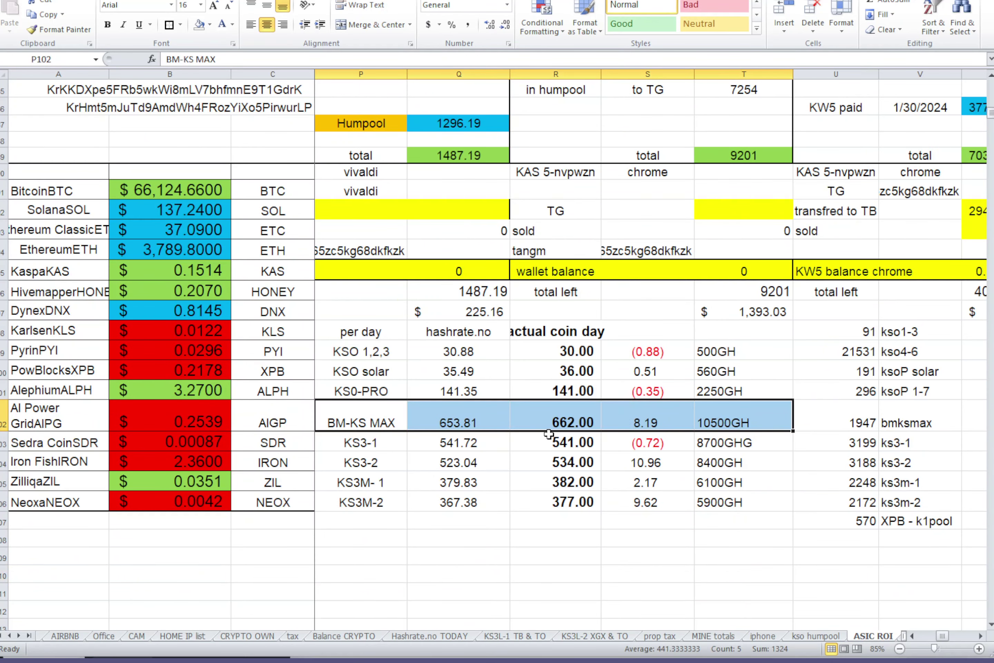
pyautogui.click(561, 430)
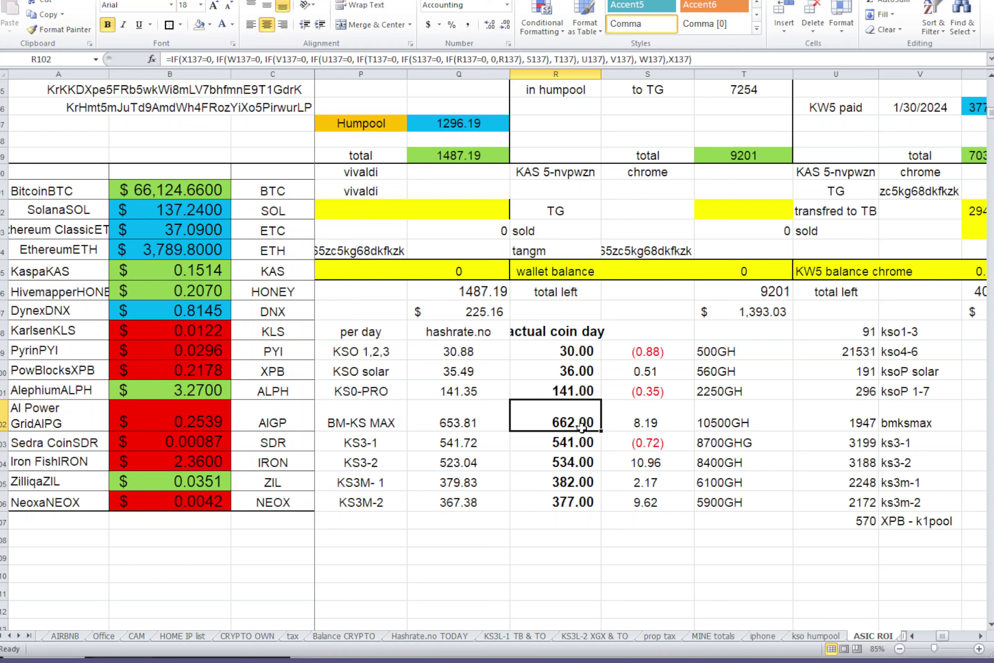
# Examine the SDR coin log for KS0 4-5 K1P in Q121:T122, comparing the daily output of 5-Mar and 6-Mar.
pyautogui.scroll(-8, 549, 459)
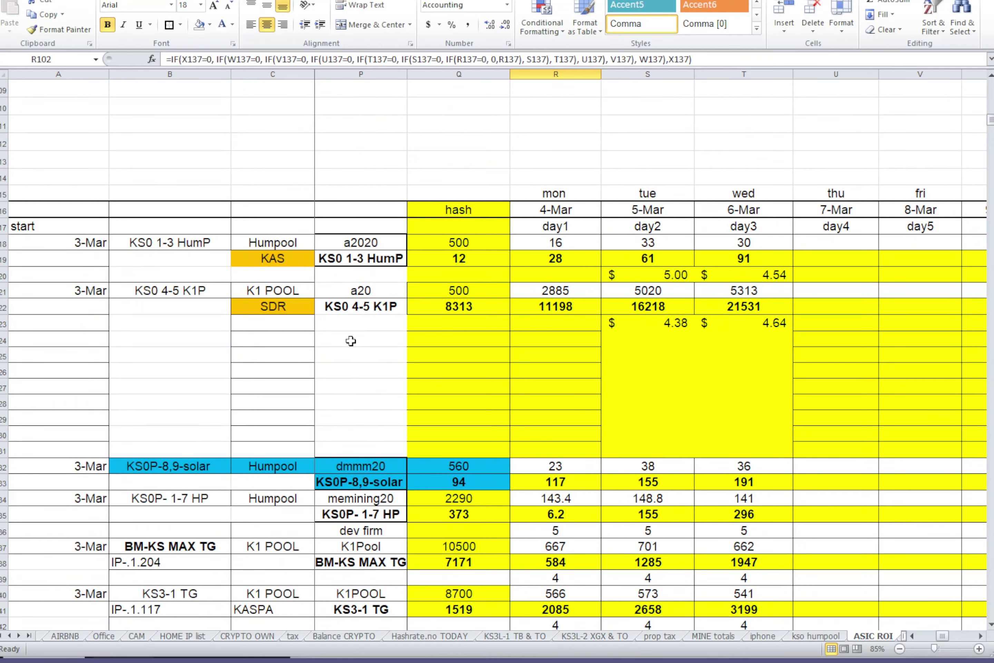
pyautogui.click(296, 311)
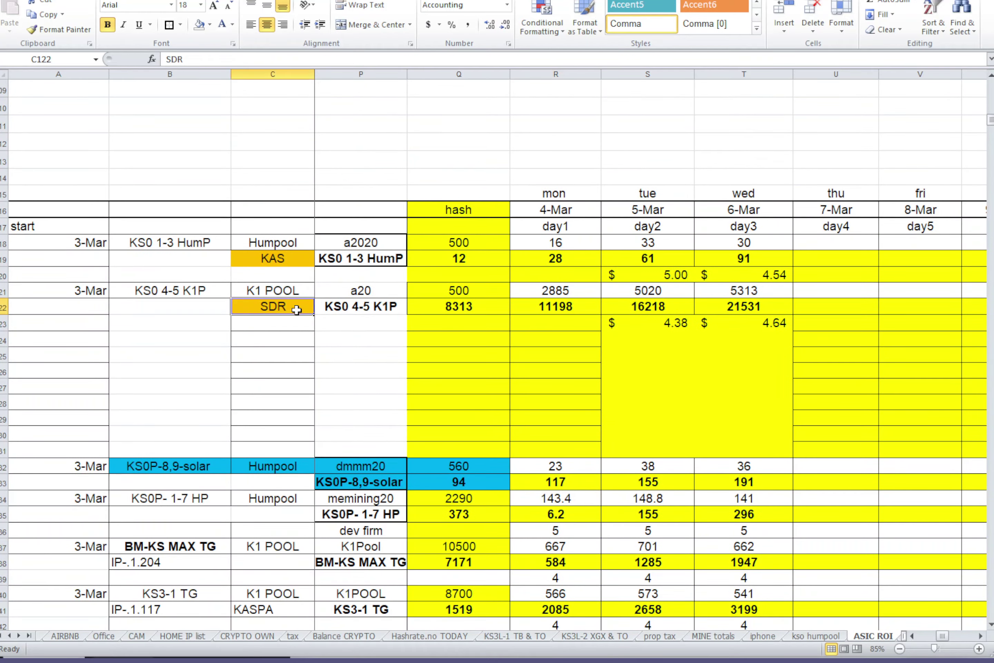
pyautogui.click(475, 309)
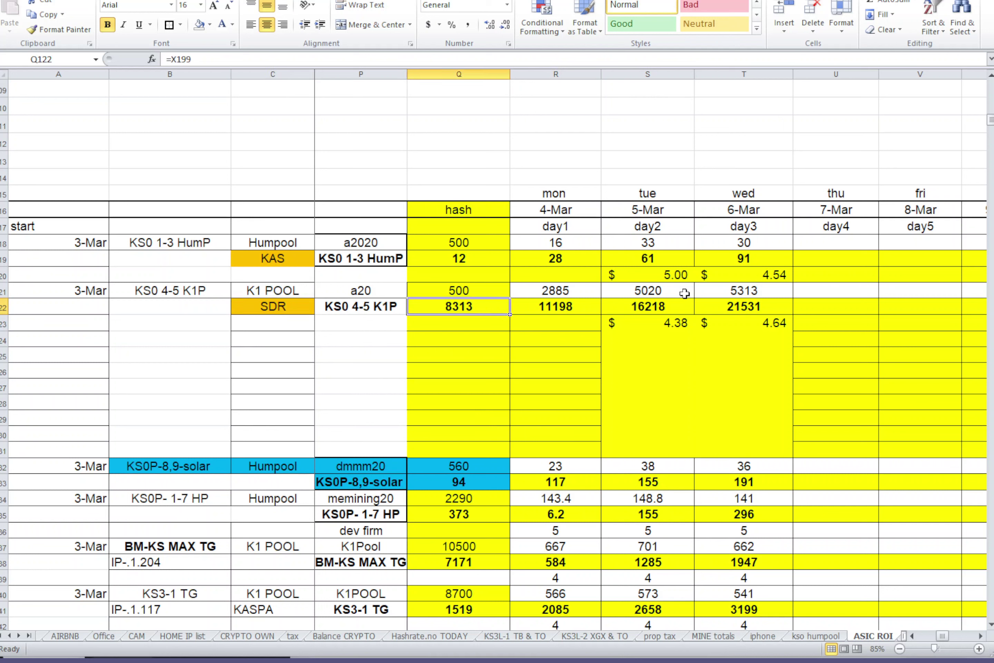
pyautogui.click(770, 306)
pyautogui.click(765, 294)
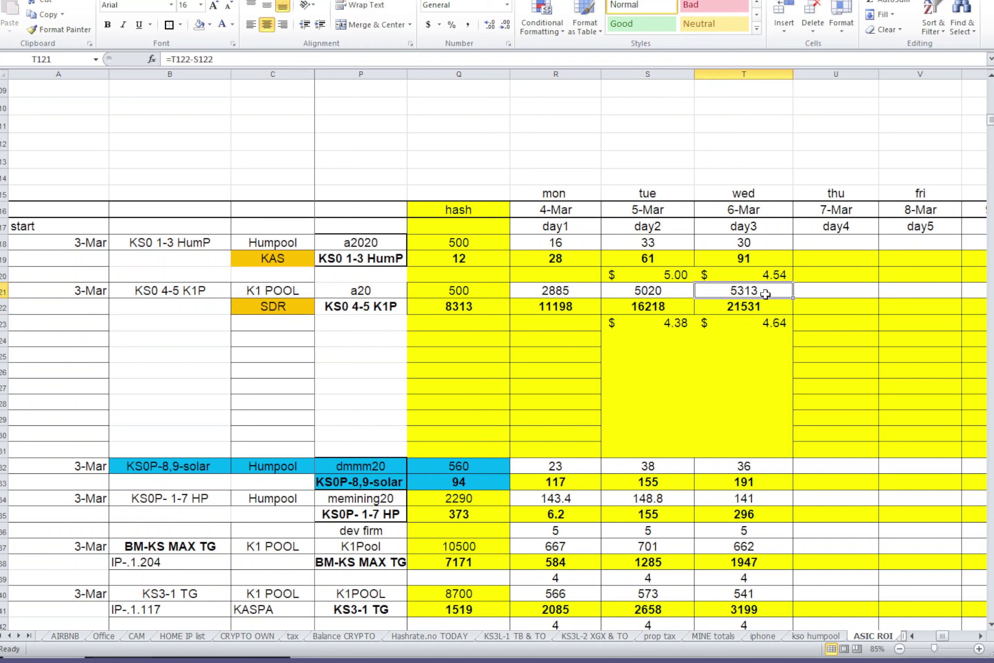
pyautogui.click(639, 290)
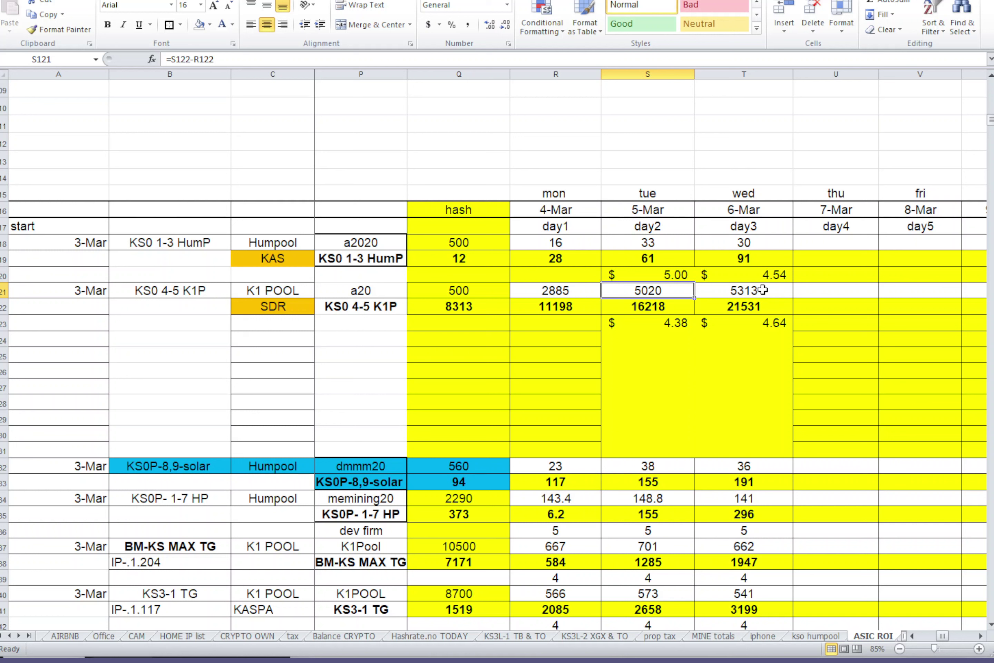
pyautogui.click(763, 291)
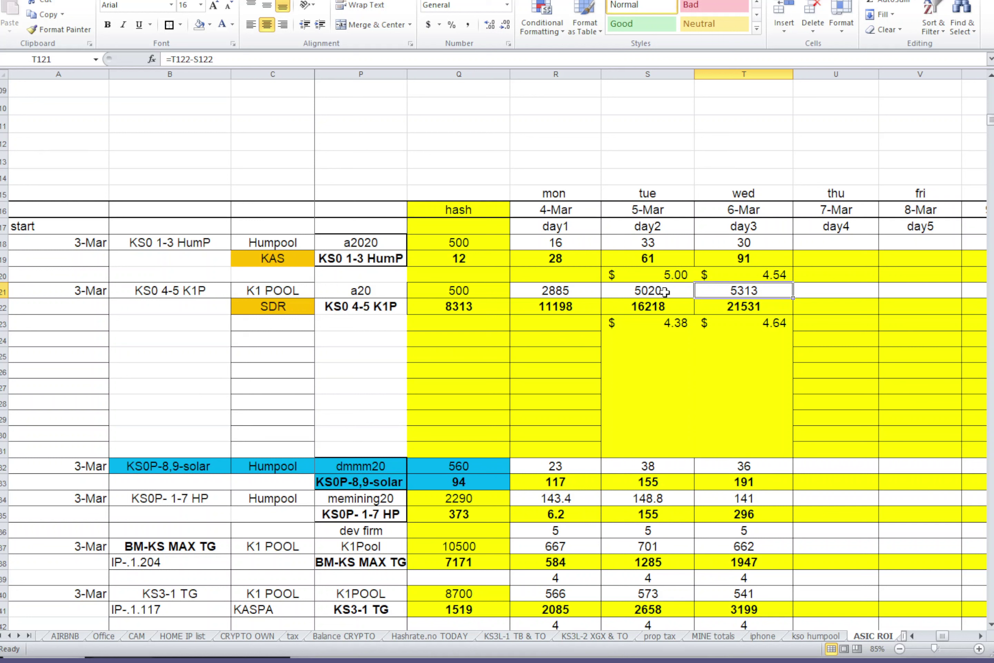
pyautogui.click(690, 339)
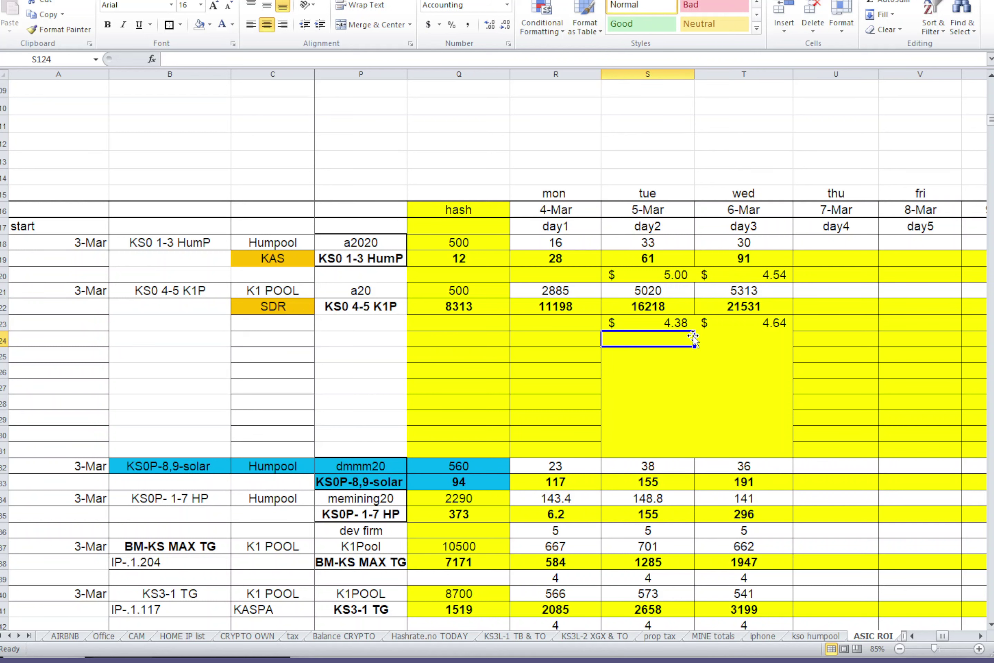
# Compare the daily KAS earnings in E120:G120 with the daily SDR earnings in E123:G123 for 4-Mar through 6-Mar.
pyautogui.scroll(1, 693, 338)
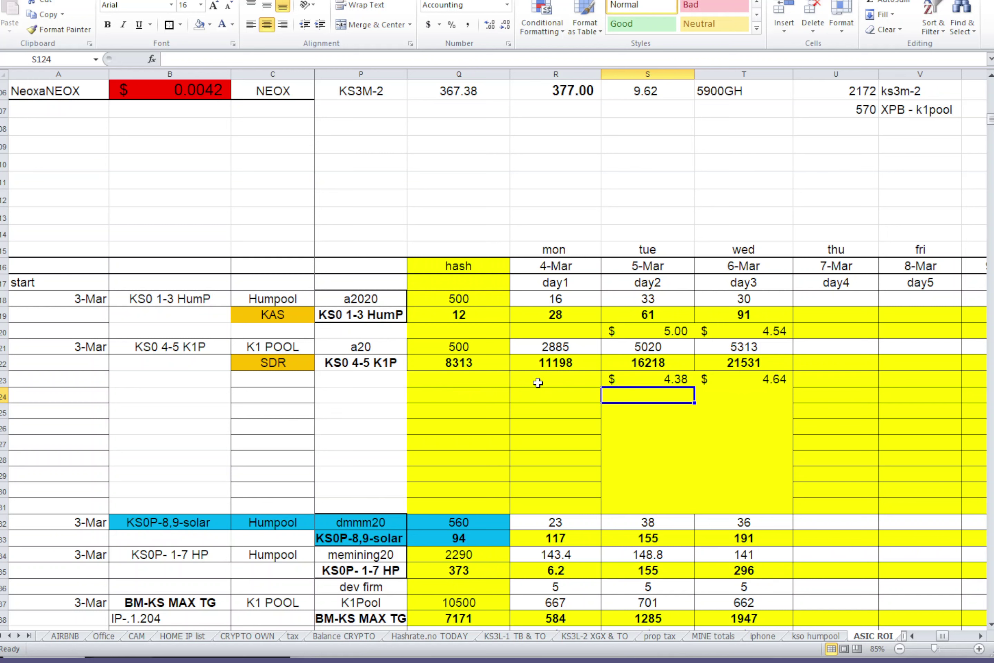
pyautogui.moveTo(941, 636); pyautogui.dragTo(924, 636)
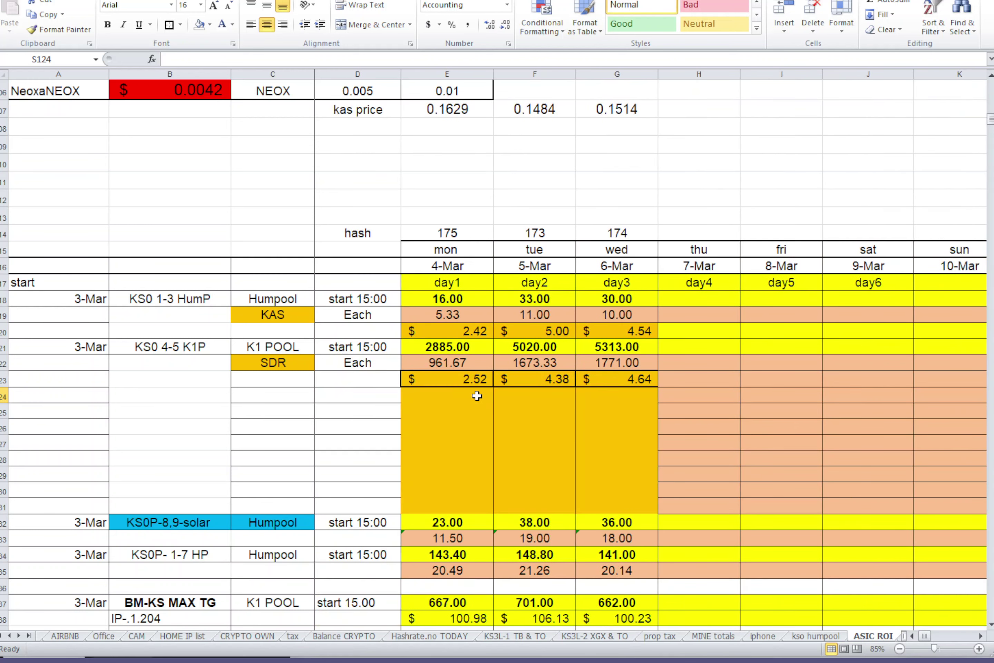
pyautogui.moveTo(465, 379); pyautogui.dragTo(622, 379)
pyautogui.moveTo(630, 331); pyautogui.dragTo(469, 334)
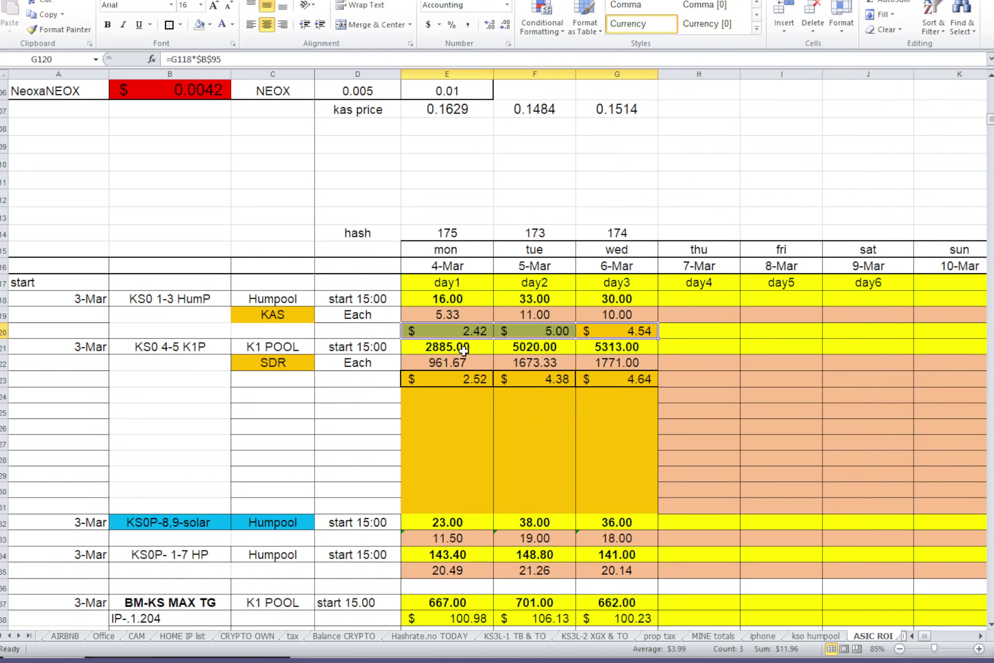
pyautogui.moveTo(455, 380); pyautogui.dragTo(614, 379)
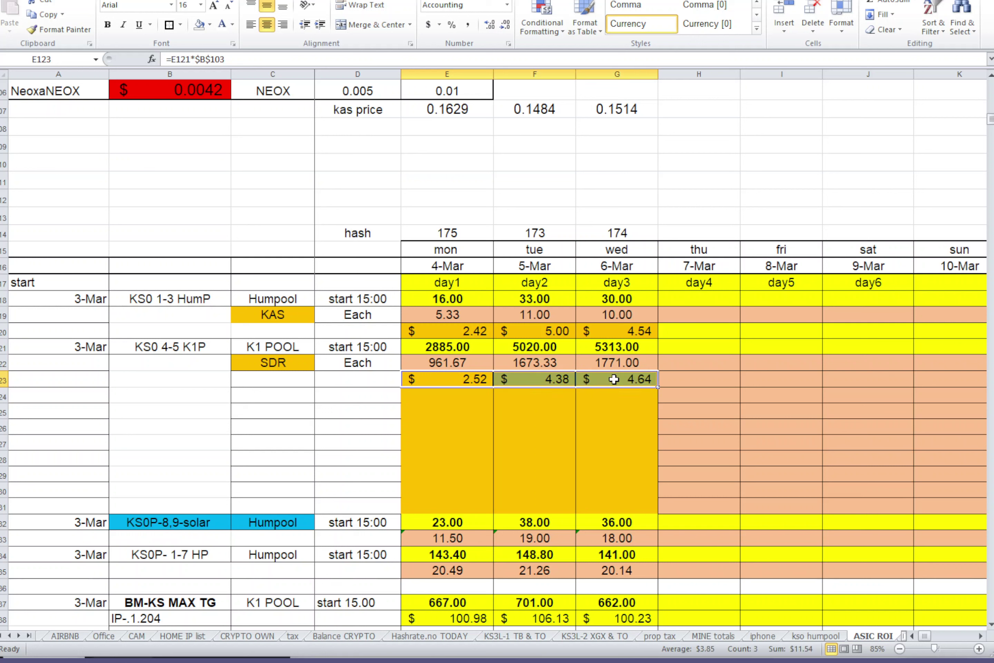
pyautogui.click(447, 379)
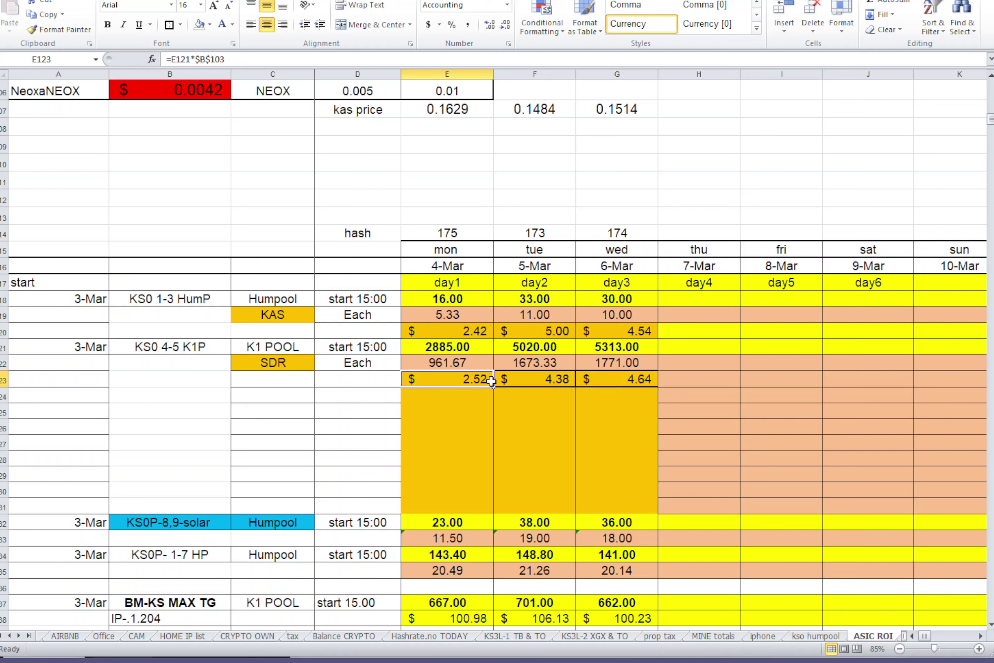
pyautogui.click(556, 377)
pyautogui.click(624, 379)
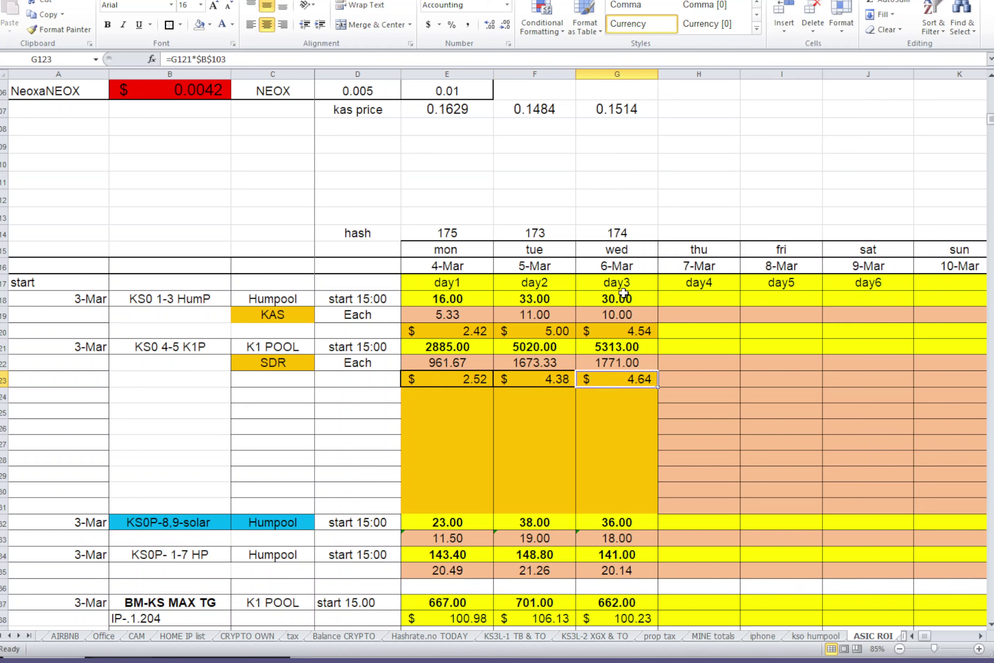
pyautogui.moveTo(442, 381); pyautogui.dragTo(599, 373)
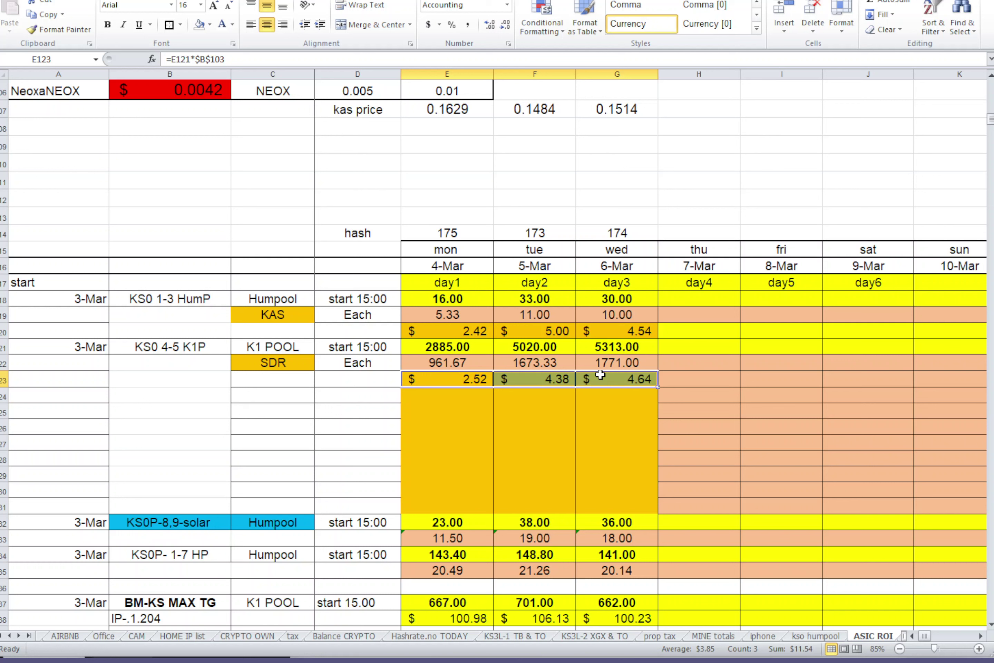
pyautogui.click(602, 391)
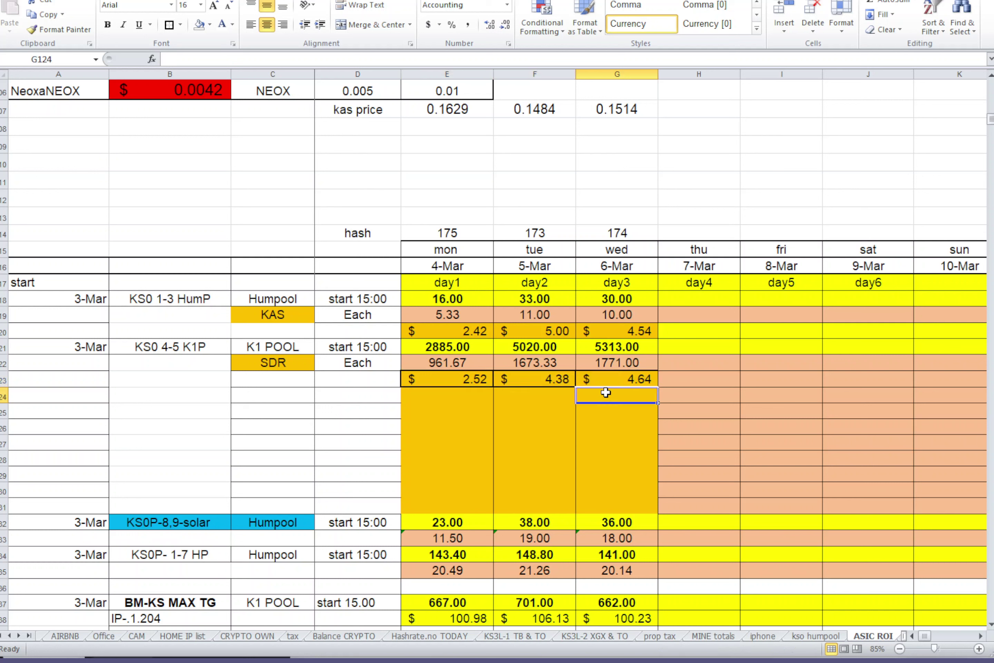
# Check each day's SDR earnings in row 123 and compare the 5-Mar SDR value in F123 with the KAS value in F120.
pyautogui.click(458, 380)
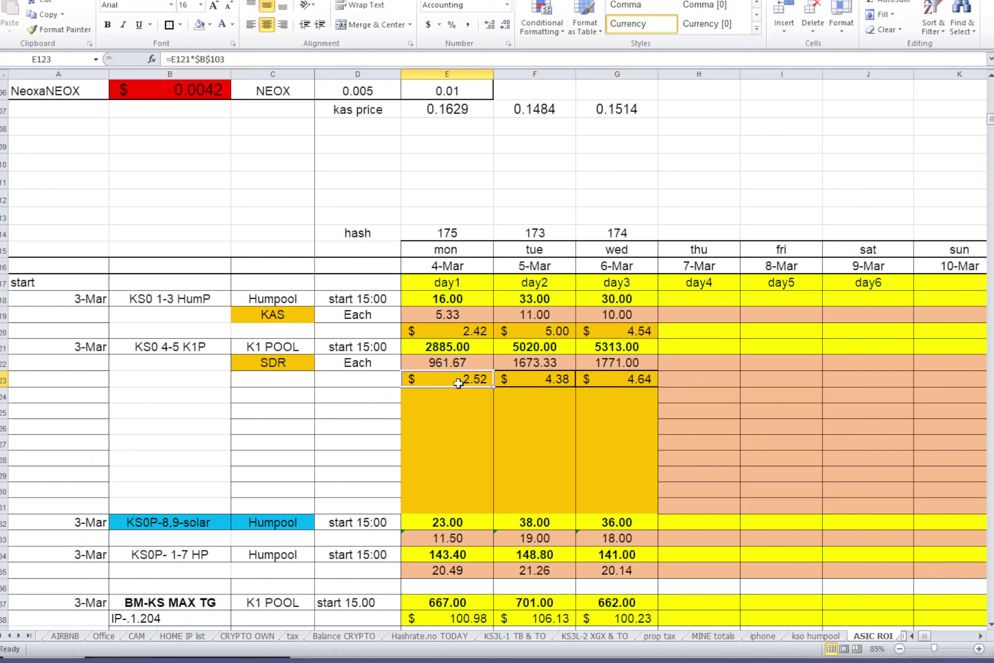
pyautogui.click(543, 377)
pyautogui.click(640, 377)
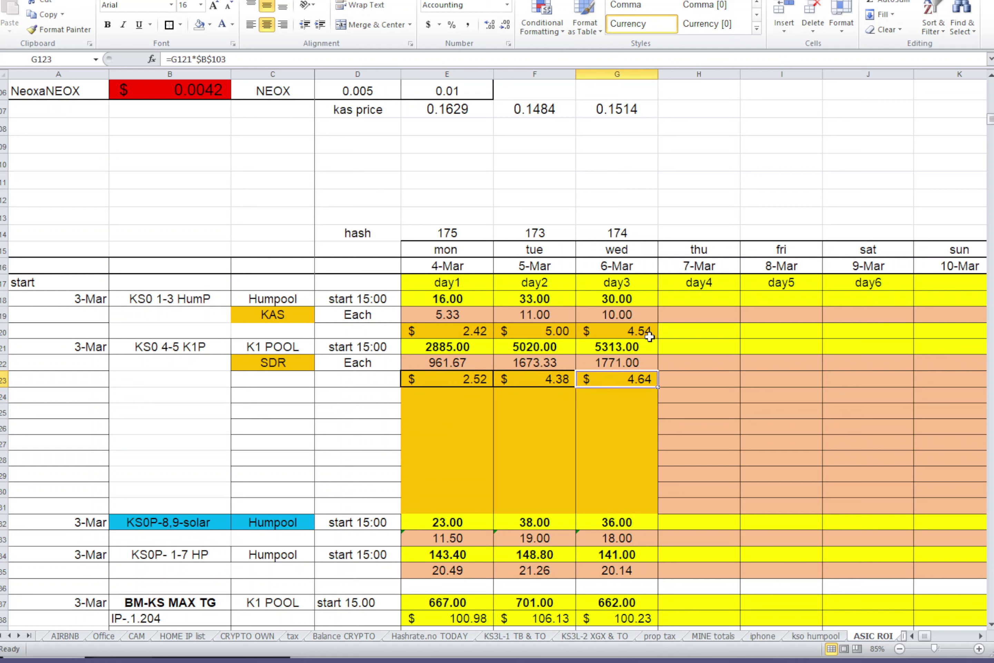
pyautogui.click(556, 331)
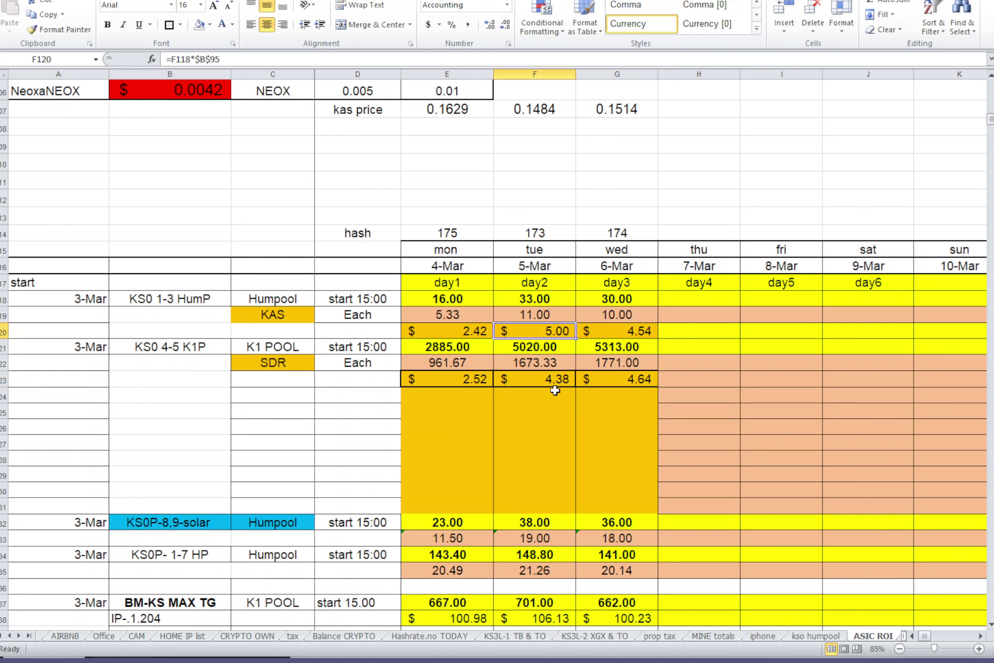
pyautogui.click(558, 383)
pyautogui.click(558, 331)
pyautogui.click(557, 381)
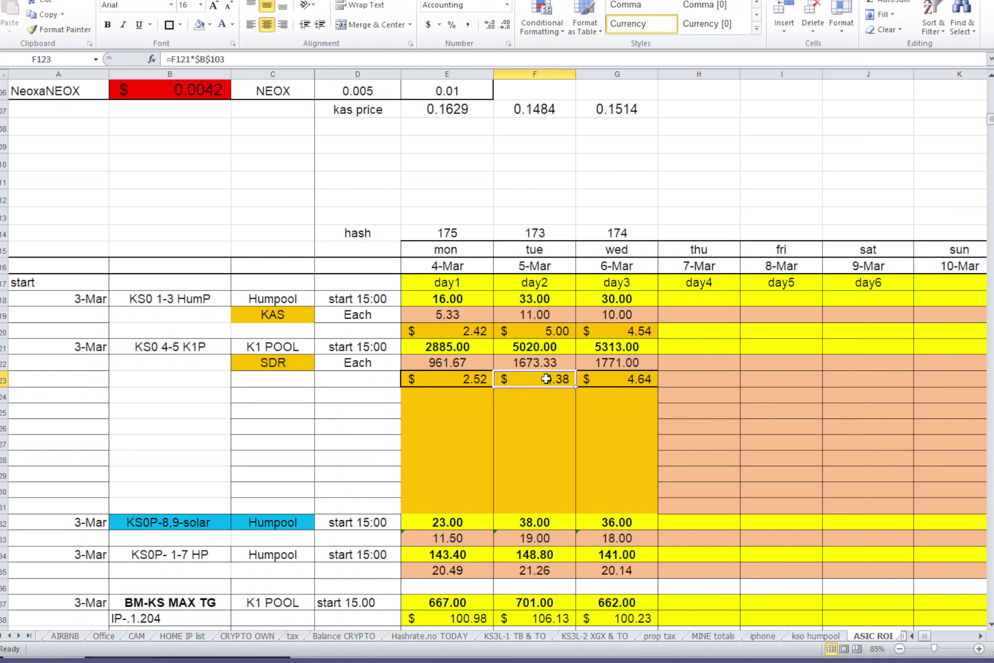
pyautogui.click(556, 335)
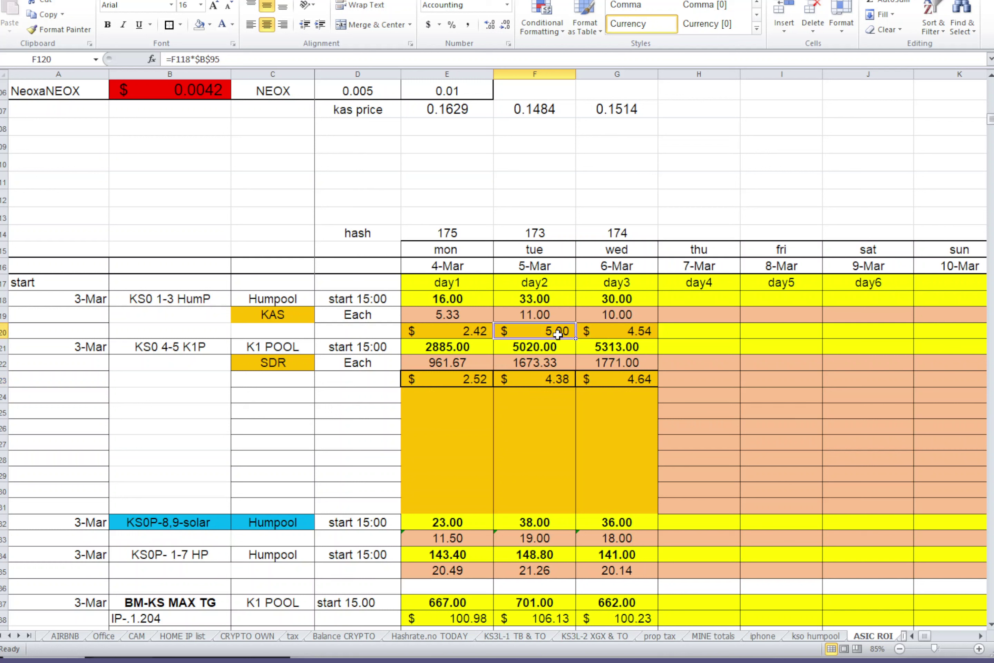
pyautogui.click(540, 377)
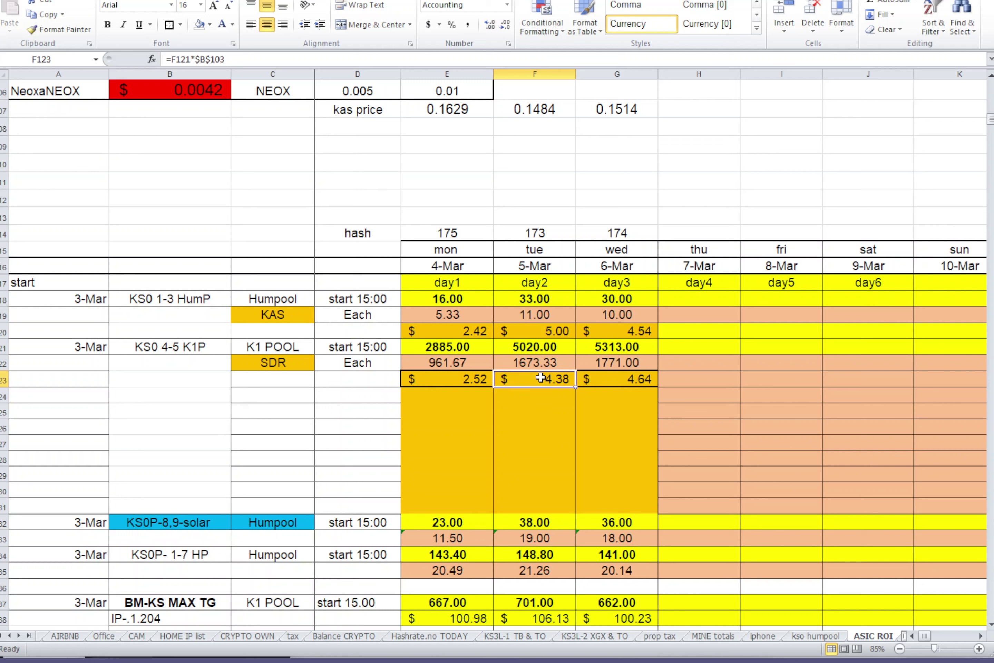
pyautogui.click(555, 330)
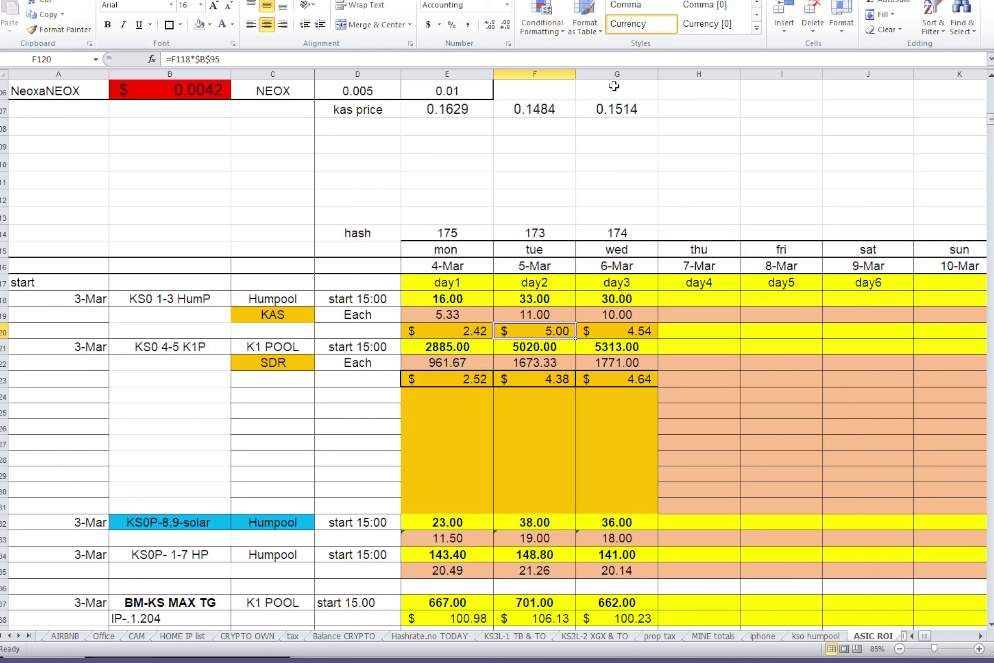
# Check the 6-Mar KAS price in G107 and compare the SDR coin prices for 4-Mar and 6-Mar in E158 and G158.
pyautogui.click(619, 121)
pyautogui.click(625, 105)
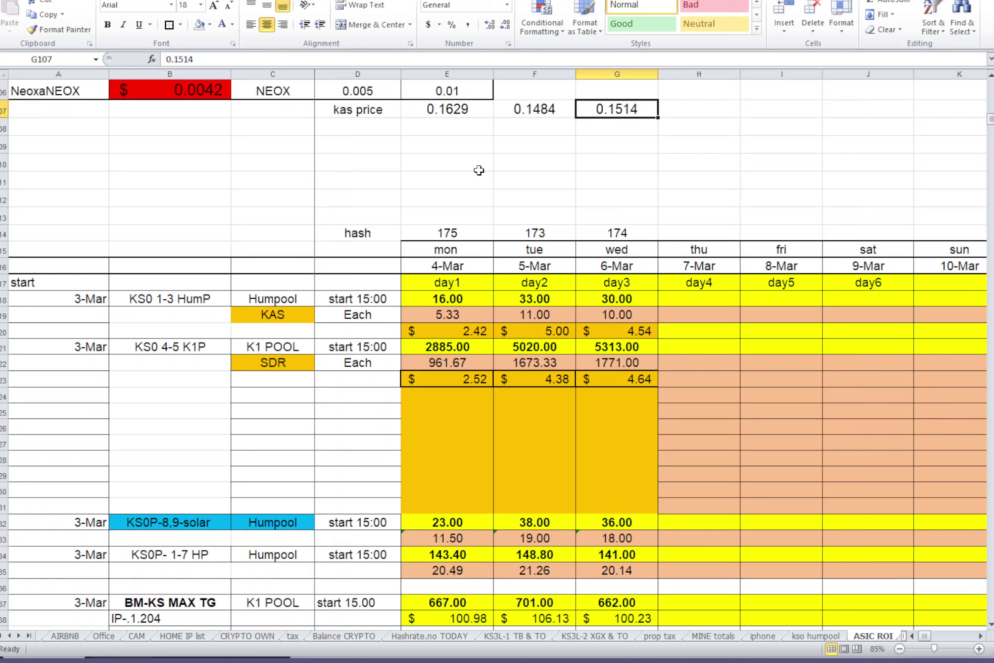
pyautogui.scroll(1, 479, 170)
pyautogui.scroll(1, 377, 161)
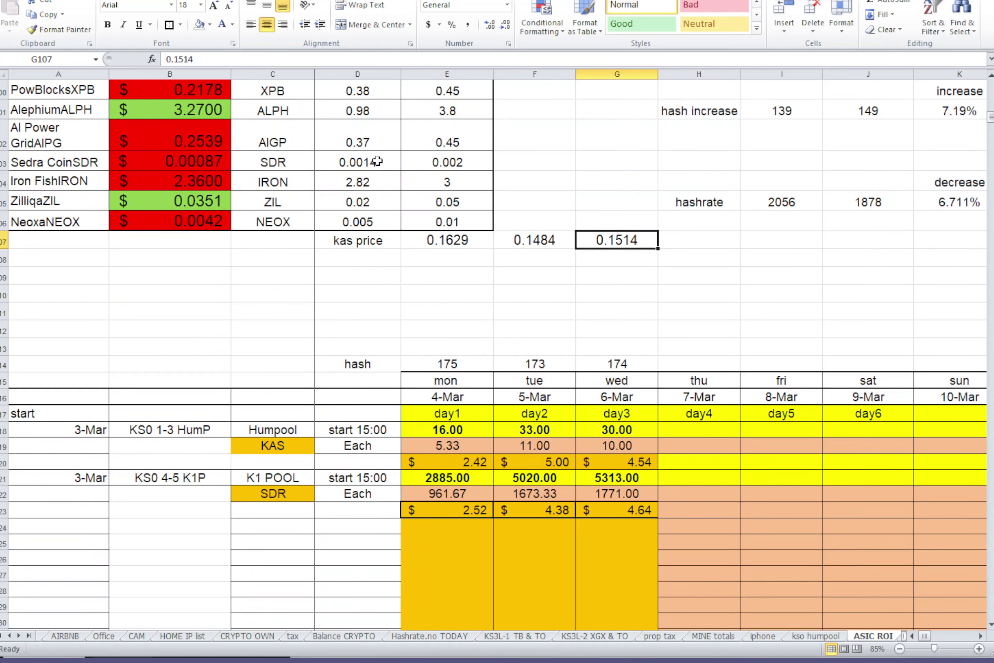
pyautogui.scroll(1, 378, 162)
pyautogui.scroll(-12, 378, 161)
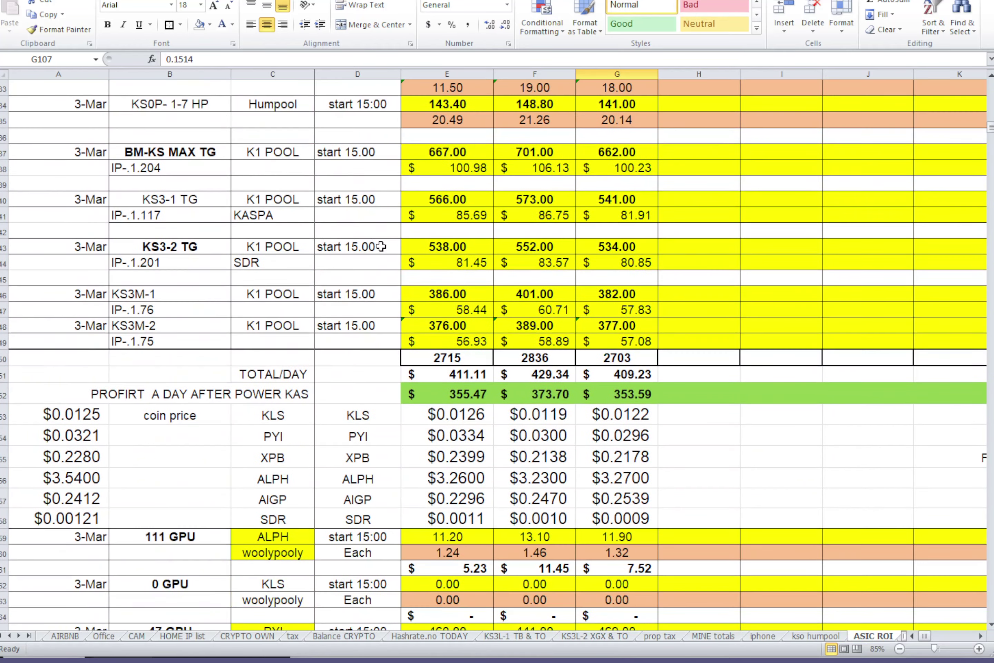
pyautogui.click(468, 520)
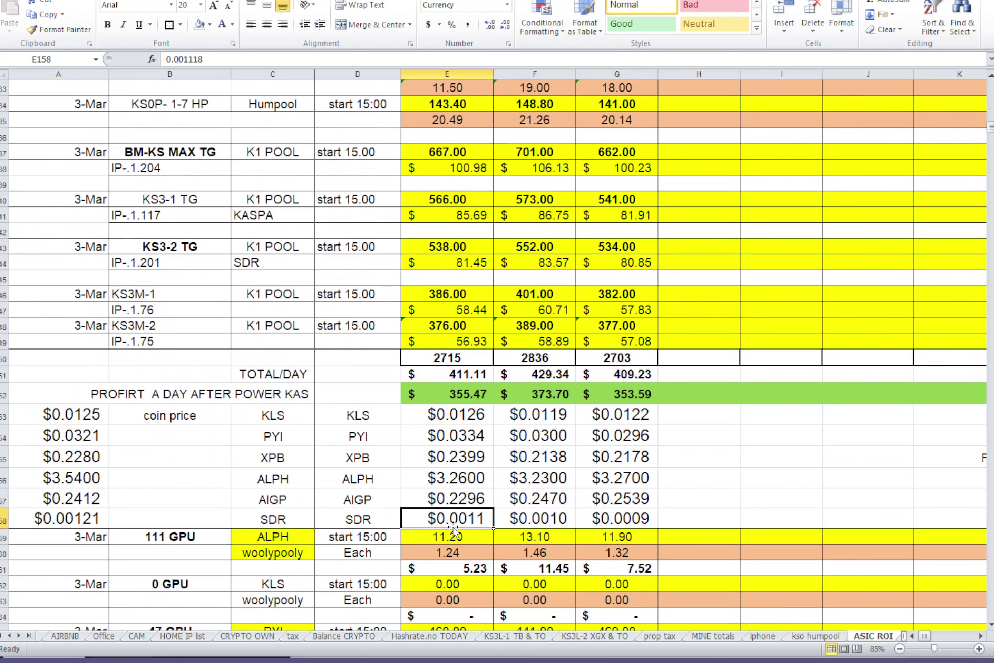
pyautogui.click(640, 519)
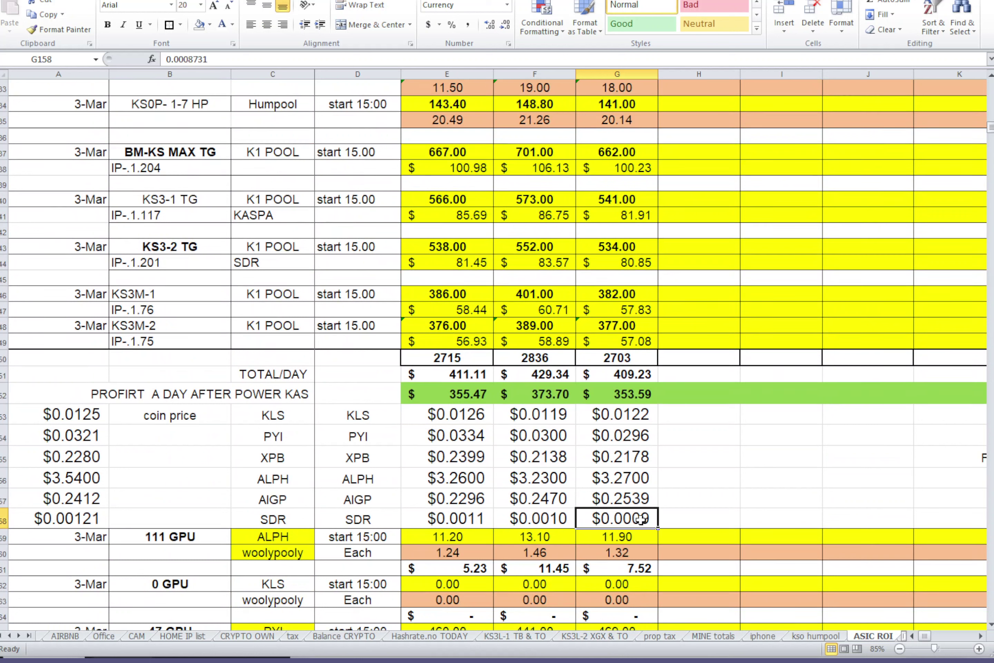
pyautogui.click(464, 521)
pyautogui.click(632, 520)
# Compare the three-day totals of KAS earnings in E120:G120 and SDR earnings in E123:G123, ending on the SDR label in C122.
pyautogui.scroll(8, 565, 343)
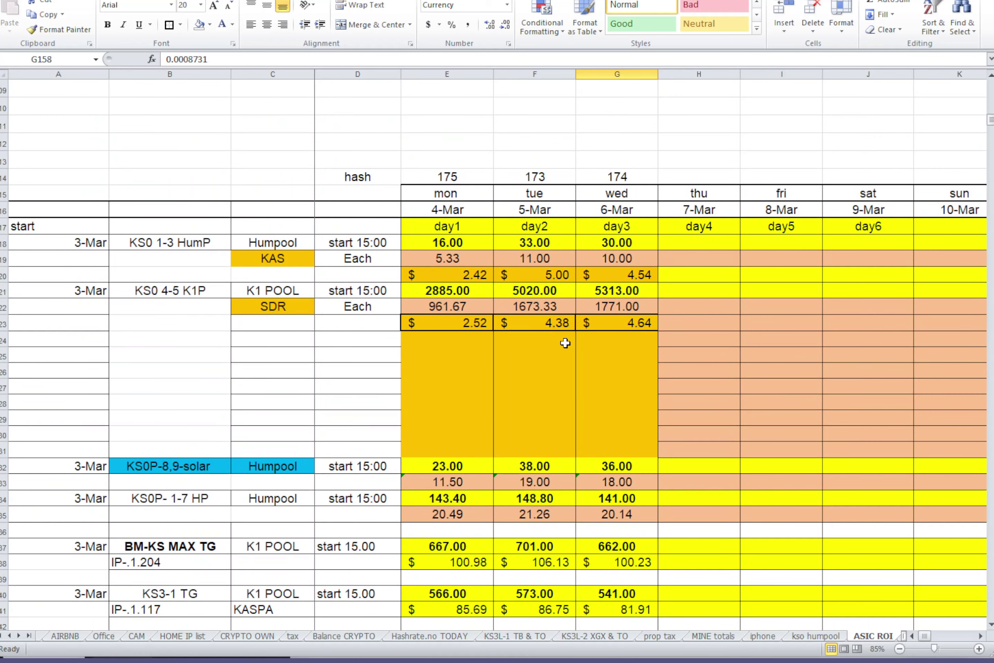
pyautogui.scroll(1, 564, 343)
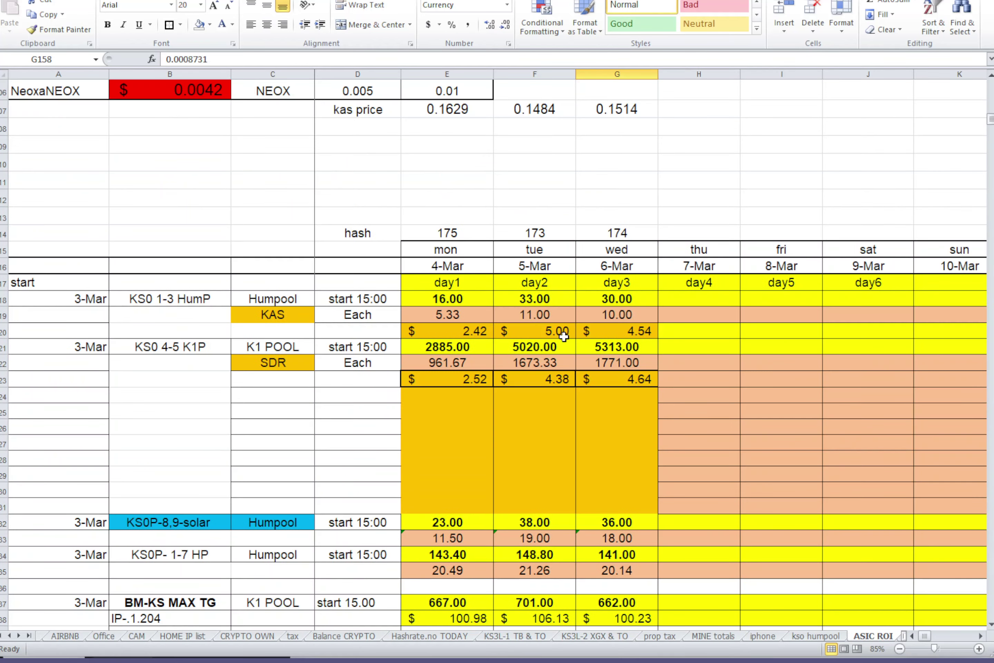
pyautogui.moveTo(480, 335); pyautogui.dragTo(603, 334)
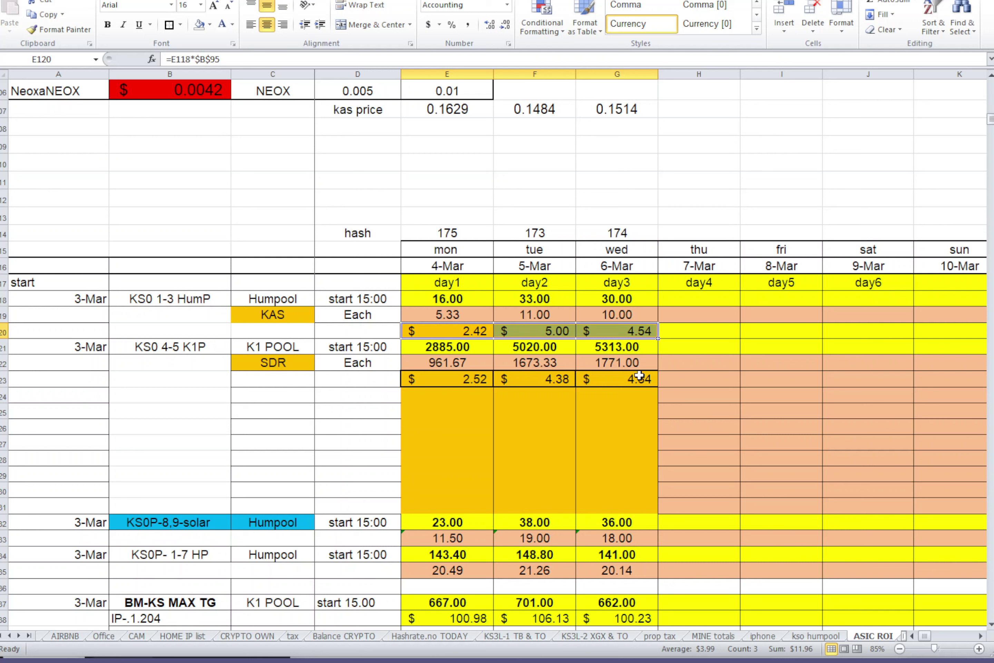
pyautogui.moveTo(637, 378); pyautogui.dragTo(468, 385)
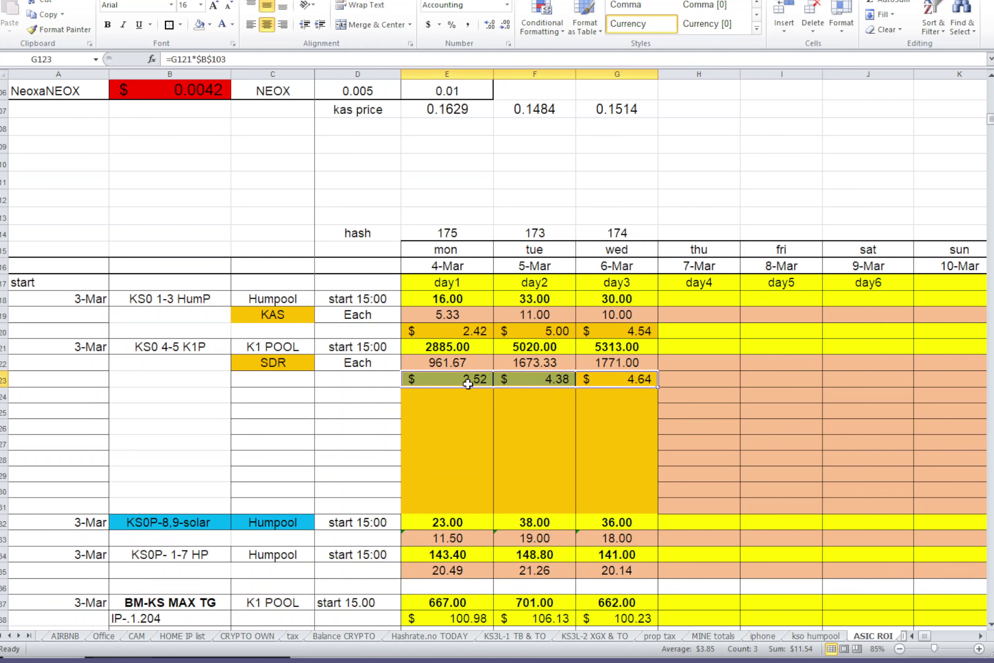
pyautogui.click(286, 358)
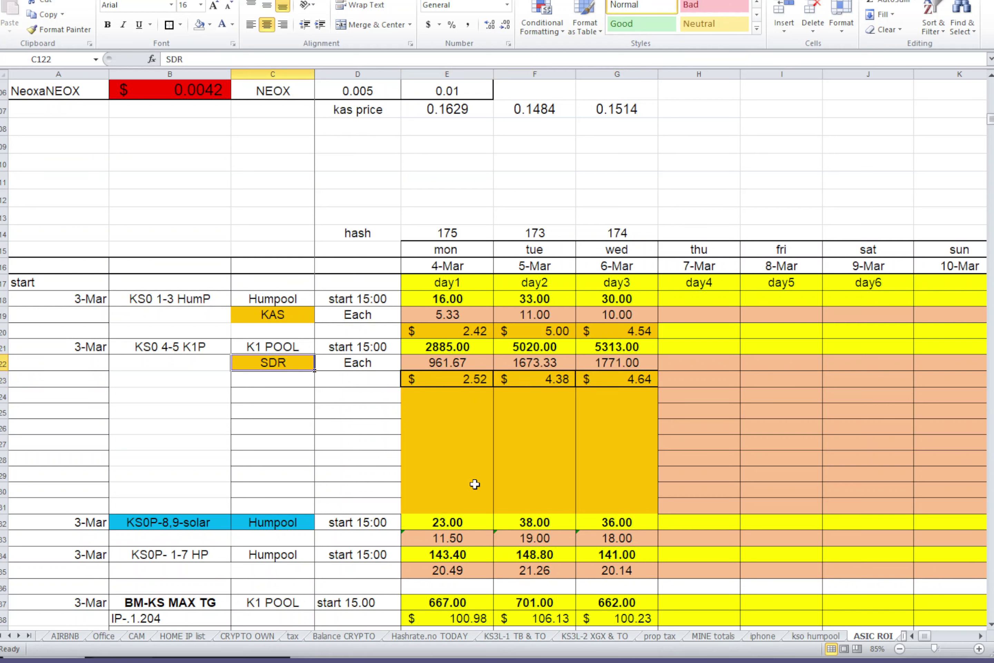